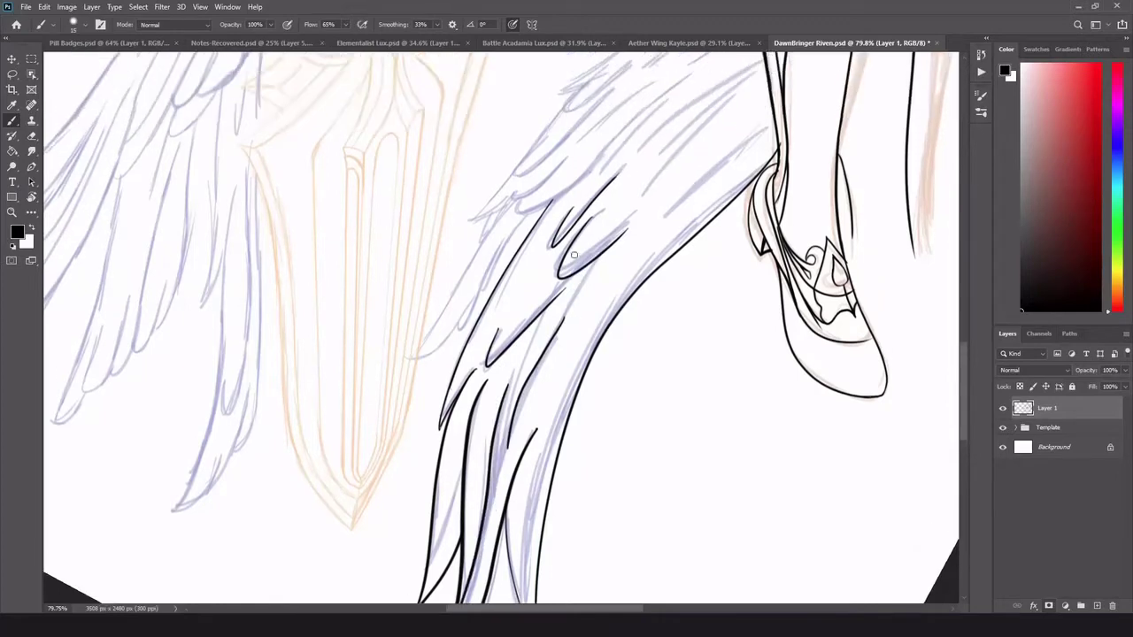
- Ink the overlapping feather tips on the upper part of the lower wing over the purple sketch
scroll(579, 230, "up", 2)
mouse_move(660, 146)
left_mouse_down()
mouse_move(555, 213)
mouse_move(633, 192)
left_mouse_up()
left_click_drag(561, 243, 631, 219)
left_click_drag(505, 328, 600, 263)
mouse_move(531, 336)
left_mouse_down()
mouse_move(550, 346)
mouse_move(661, 223)
left_mouse_up()
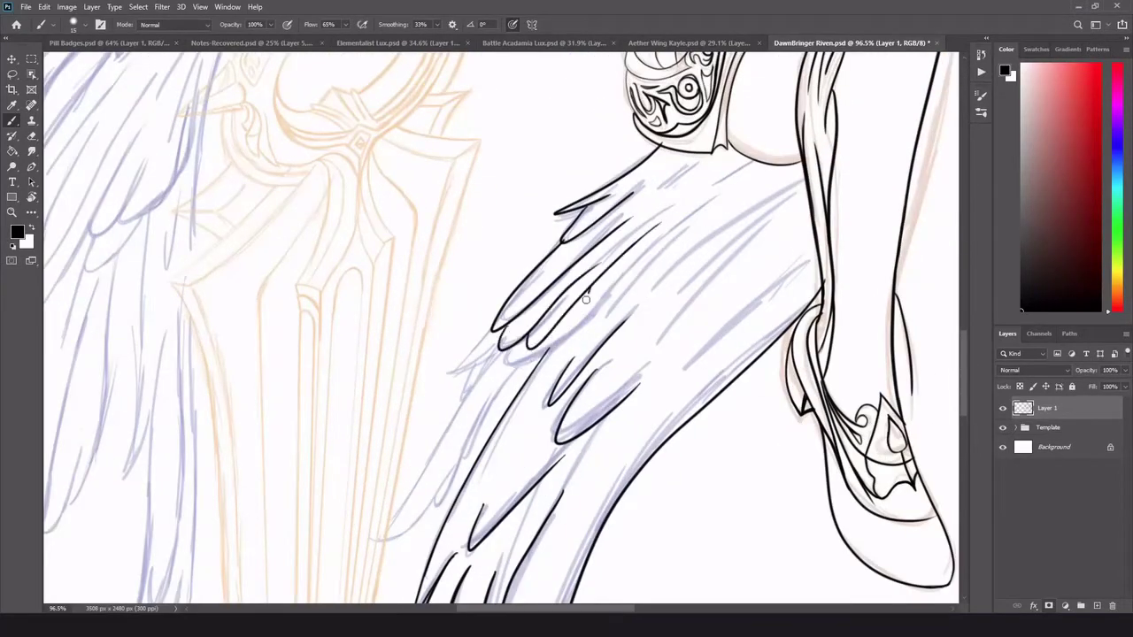
- Ink the long pointed feathers along the lower wing's outer edge, near the sword blade
left_click_drag(588, 293, 720, 203)
left_click_drag(493, 333, 502, 349)
left_click_drag(479, 358, 386, 537)
key("ctrl+z")
left_click_drag(511, 378, 549, 352)
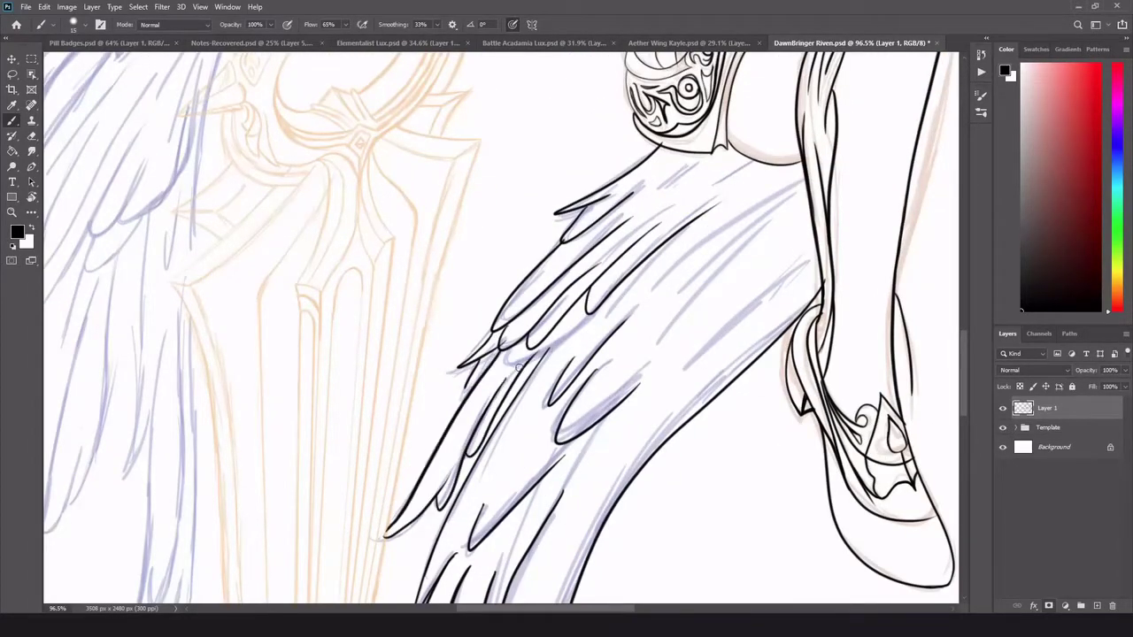
- Add inner feather lines across the lower wing's base, beside the character's foot
scroll(556, 379, "down", 4)
scroll(555, 379, "down", 2)
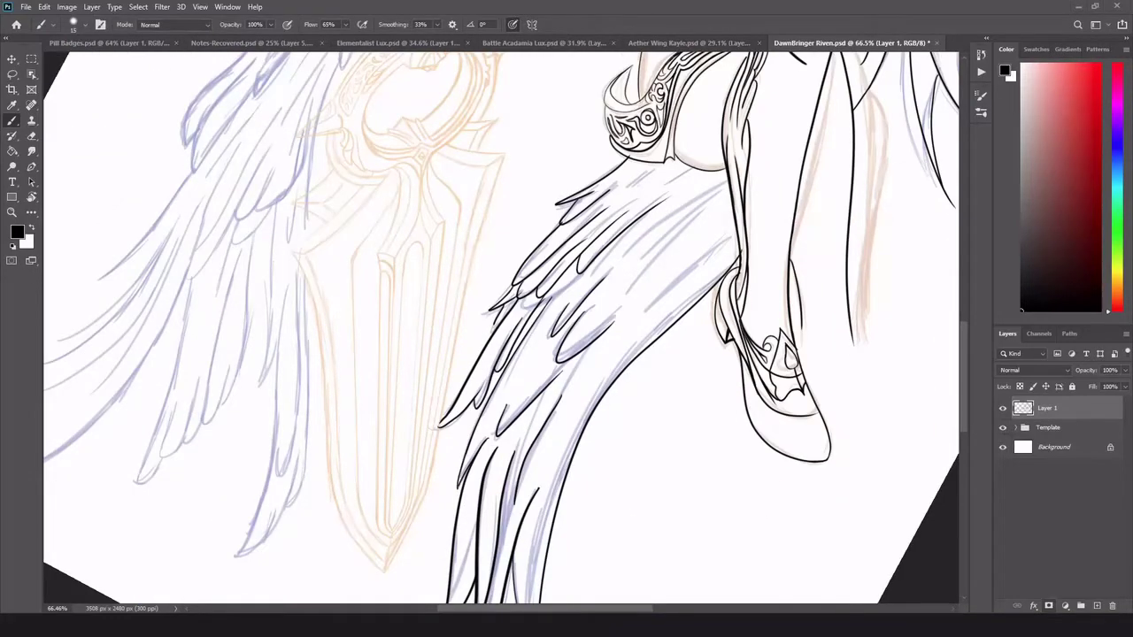
left_click_drag(714, 209, 620, 297)
left_click_drag(677, 253, 620, 338)
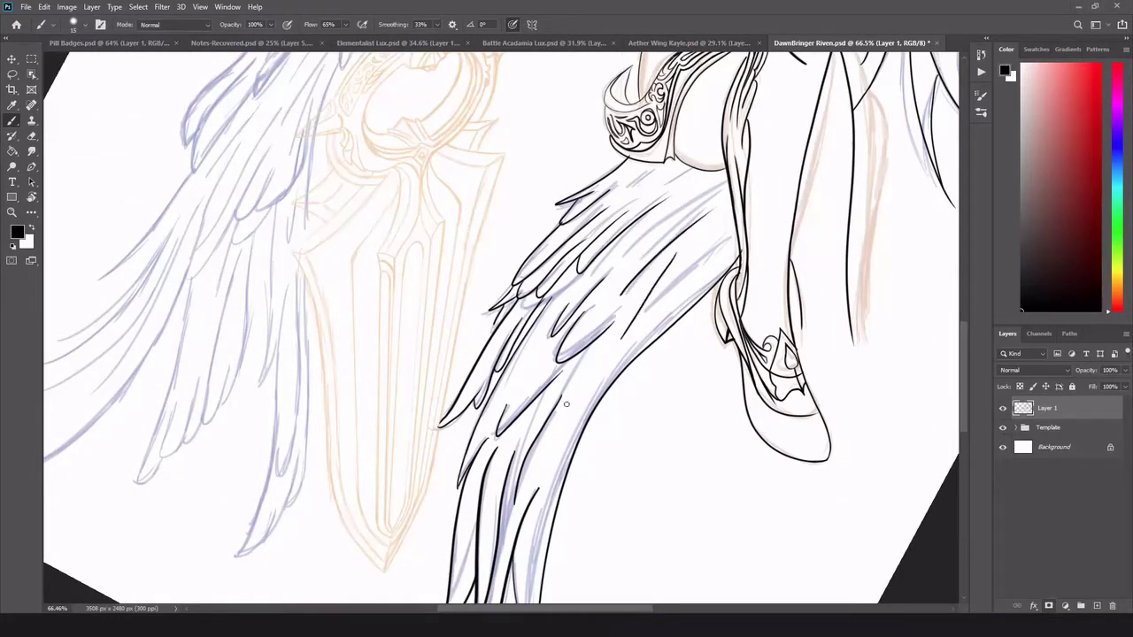
- Rotate the canvas back upright and ink the bent top edge of the wing behind the hair
scroll(584, 185, "up", 3)
key("r")
left_click_drag(343, 203, 542, 129)
scroll(672, 445, "down", 6)
scroll(699, 478, "up", 3)
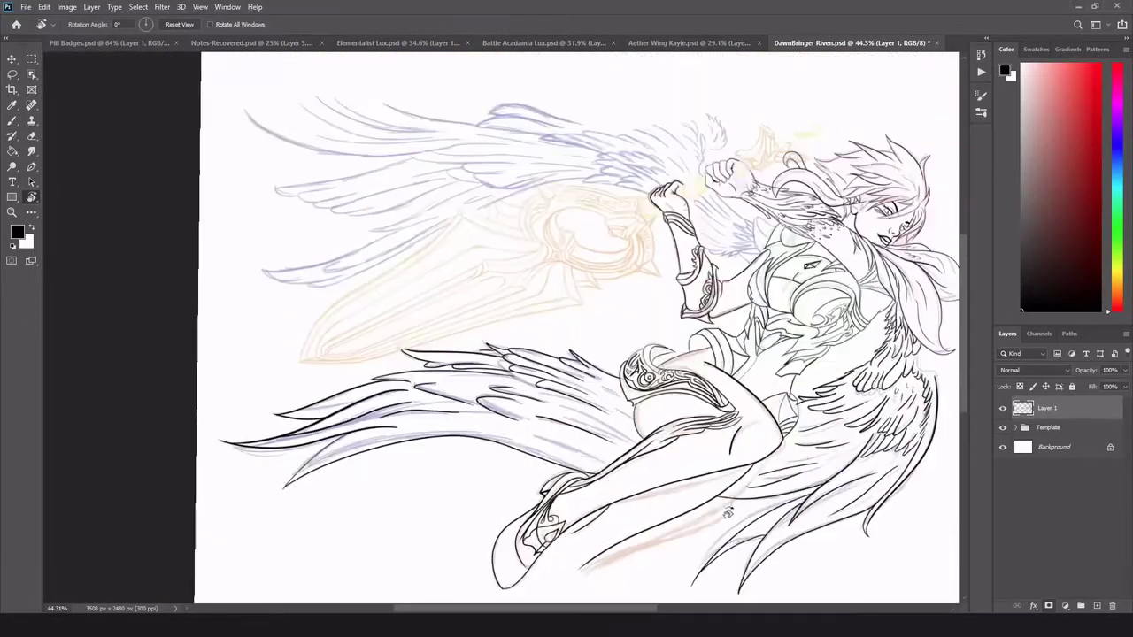
key("b")
scroll(885, 301, "up", 12)
left_click_drag(671, 307, 742, 391)
mouse_move(747, 397)
left_mouse_down()
mouse_move(763, 405)
mouse_move(746, 395)
left_mouse_up()
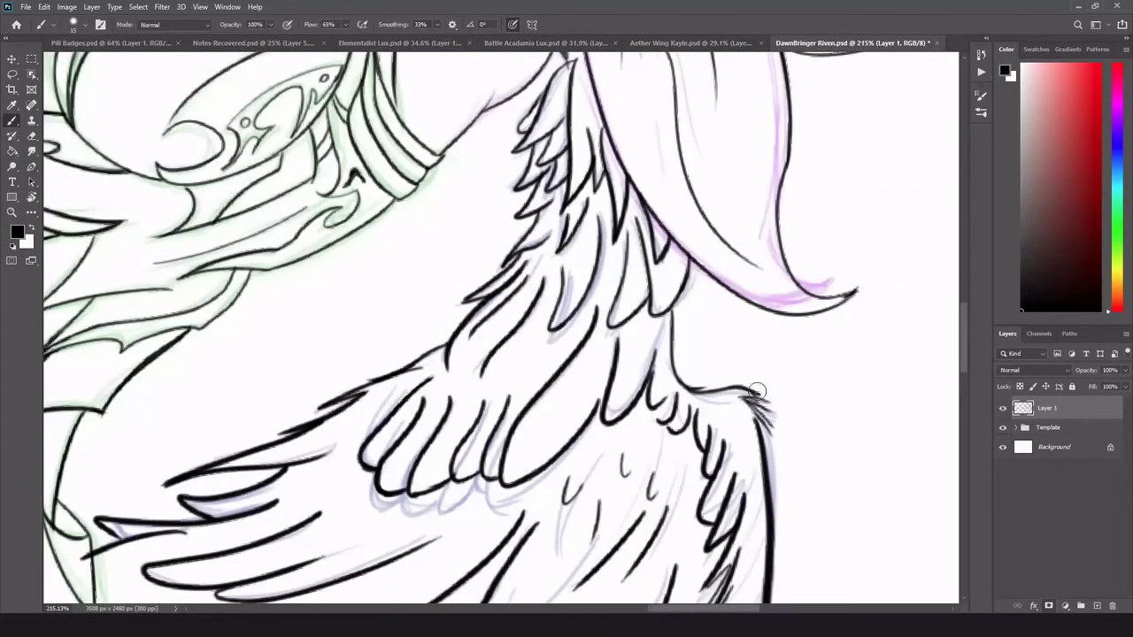
left_click_drag(671, 308, 694, 389)
left_click_drag(763, 434, 751, 400)
scroll(796, 326, "down", 3)
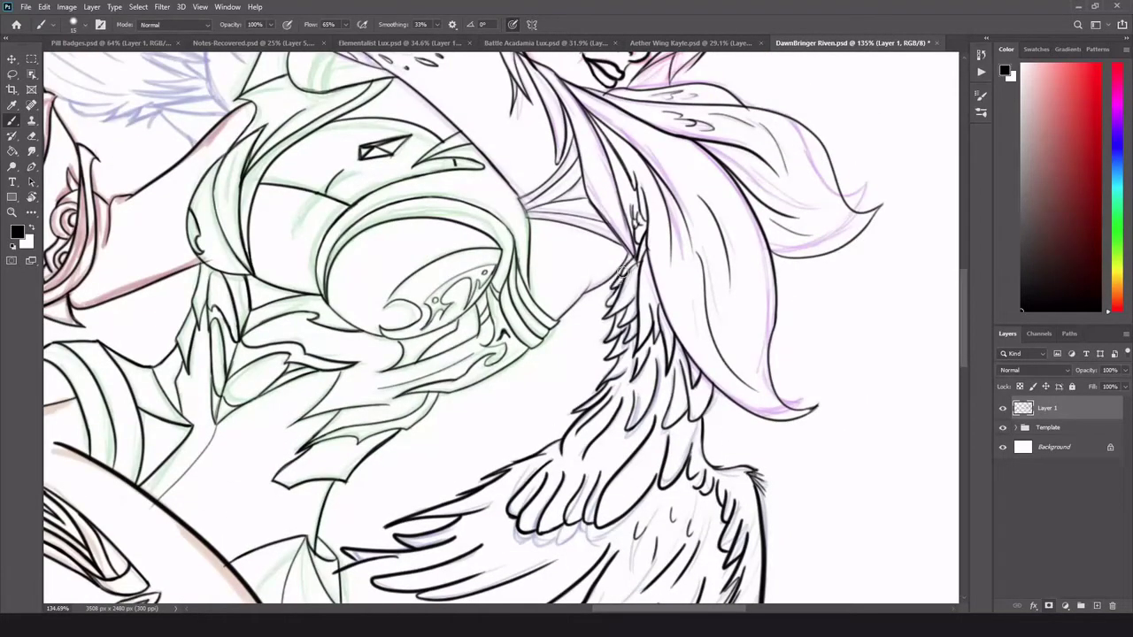
- Ink the pointed spikes on the edge of the shoulder armour, between the two arms
scroll(565, 406, "down", 3)
scroll(310, 386, "up", 3)
left_click_drag(611, 432, 593, 317)
left_click_drag(592, 317, 661, 347)
left_click_drag(598, 320, 631, 379)
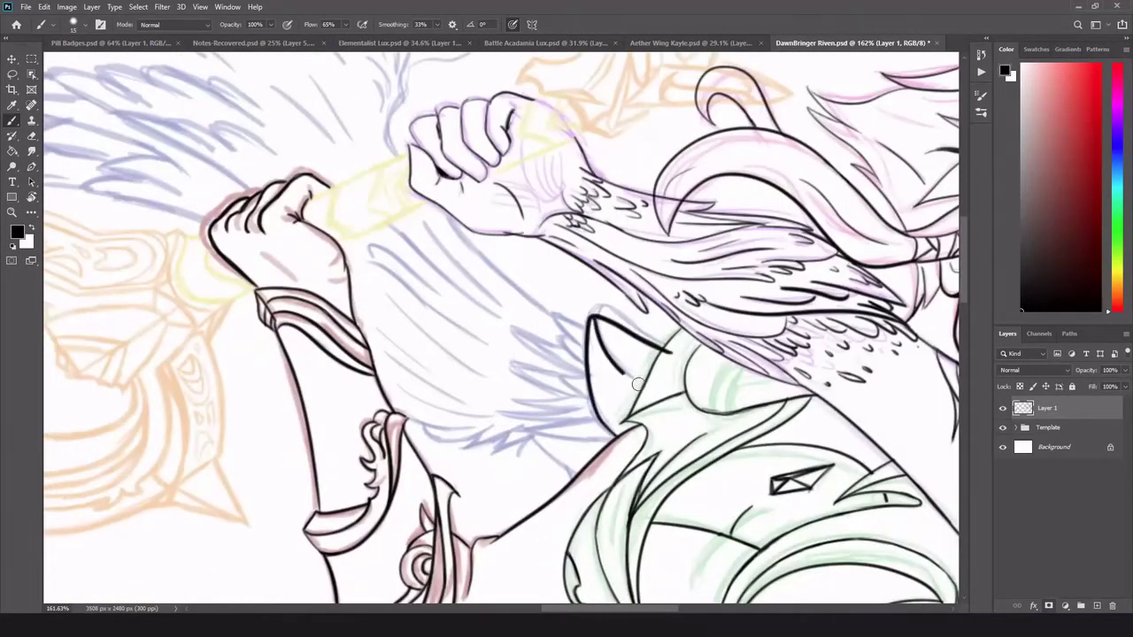
mouse_move(603, 420)
left_mouse_down()
mouse_move(531, 439)
mouse_move(611, 434)
left_mouse_up()
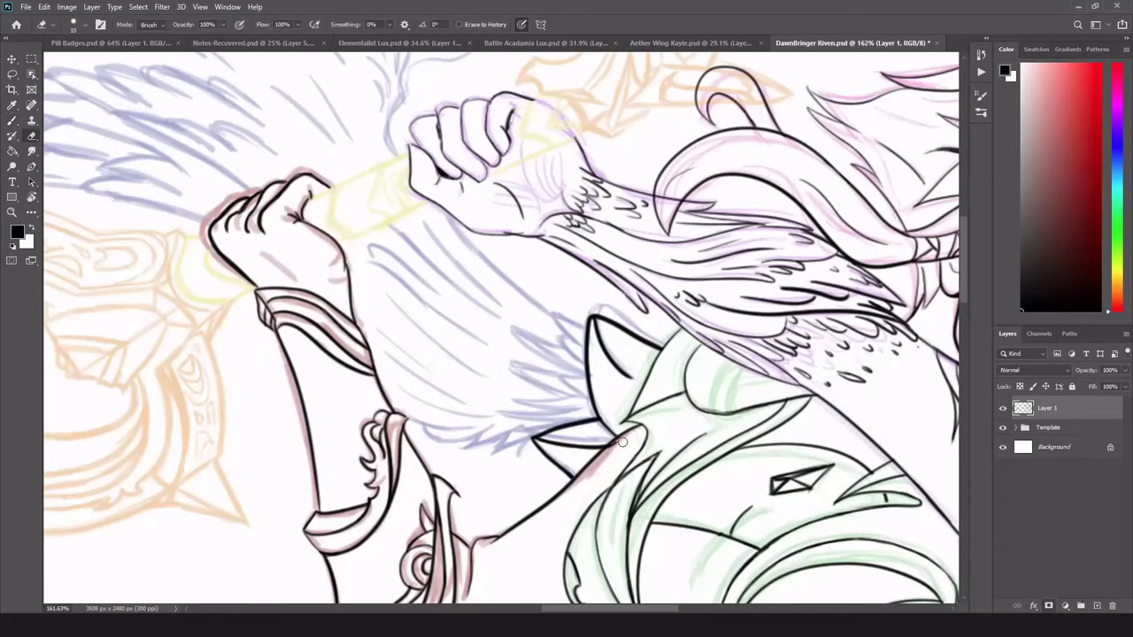
- Ink the jagged tufts of small feathers bordering the shoulder armour's spikes
scroll(391, 403, "left", 1)
mouse_move(584, 307)
left_mouse_down()
mouse_move(622, 340)
mouse_move(614, 334)
left_mouse_up()
key("e")
key("ctrl+z")
key("b")
left_click_drag(586, 311, 612, 364)
left_click_drag(540, 329, 612, 363)
left_click_drag(540, 363, 610, 389)
mouse_move(528, 409)
left_mouse_down()
mouse_move(610, 416)
mouse_move(555, 426)
left_mouse_up()
- Ink the long diagonal feather lines filling the wing area between the two arms
left_click_drag(475, 209, 582, 312)
left_click_drag(469, 243, 567, 324)
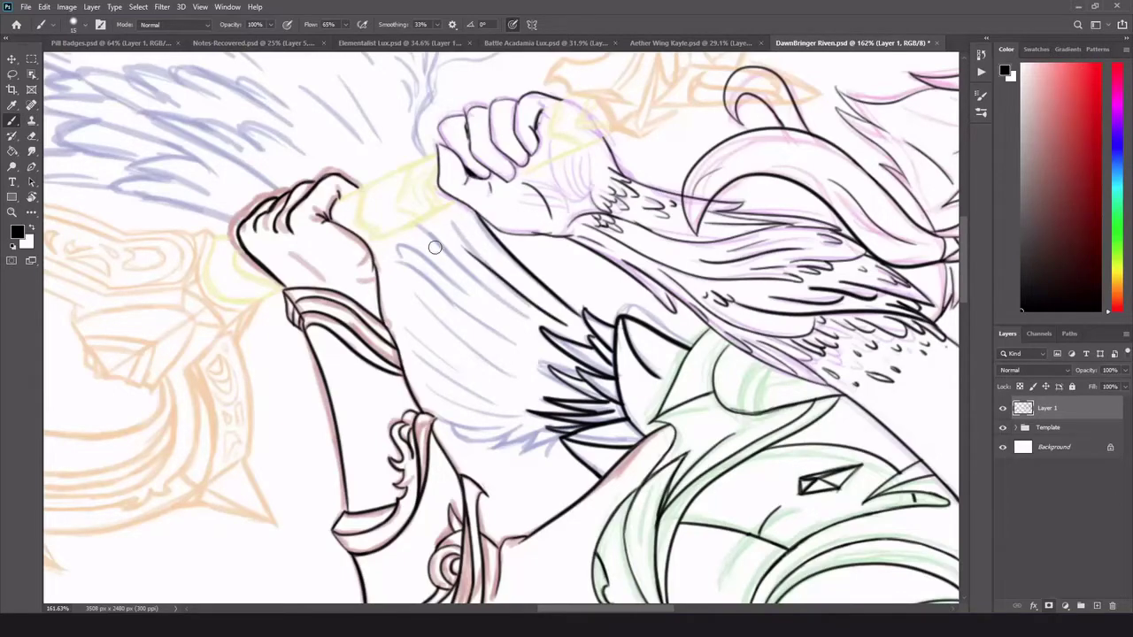
left_click_drag(418, 227, 515, 316)
left_click_drag(421, 288, 522, 354)
left_click_drag(461, 352, 537, 383)
left_click_drag(392, 314, 482, 377)
- Add shorter feather tips and detail strokes among the long feathers between the arms
scroll(520, 354, "up", 2)
left_click_drag(375, 208, 450, 236)
left_click_drag(515, 265, 536, 269)
left_click_drag(478, 192, 510, 215)
mouse_move(435, 356)
left_mouse_down()
mouse_move(494, 388)
mouse_move(473, 369)
left_mouse_up()
key("ctrl+z")
left_click_drag(417, 403, 492, 408)
mouse_move(439, 405)
left_mouse_down()
mouse_move(473, 424)
mouse_move(525, 408)
left_mouse_up()
key("ctrl+z")
- Ink the ragged lower fringe of feathers between the forearm bracer and the shoulder spikes
scroll(528, 541, "up", 4)
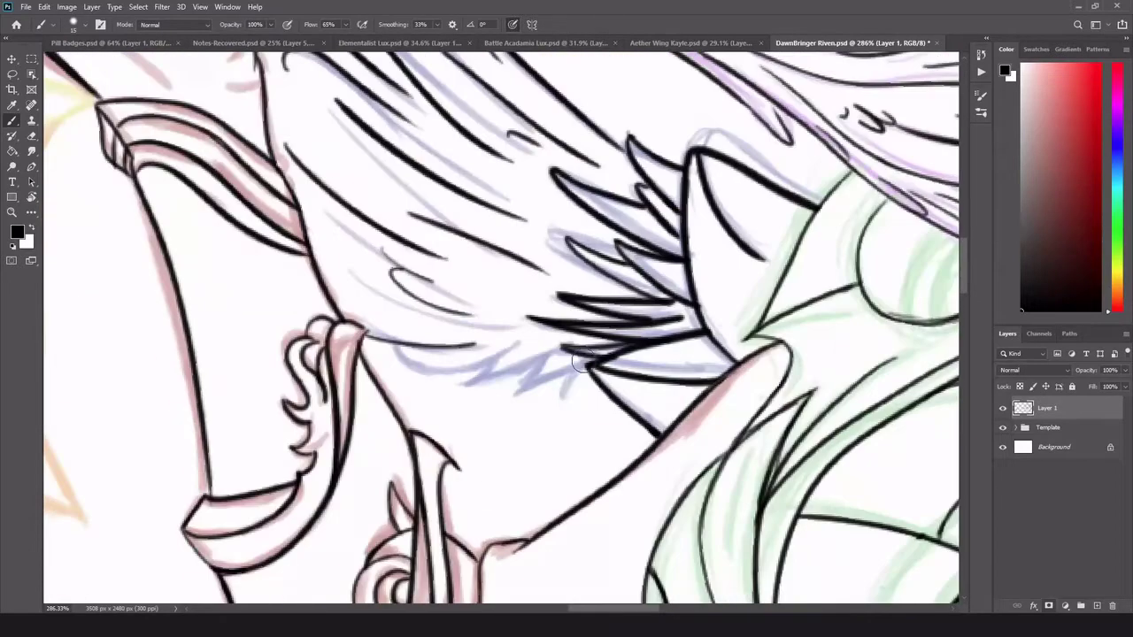
left_click_drag(581, 356, 505, 404)
mouse_move(549, 364)
left_mouse_down()
mouse_move(459, 390)
mouse_move(521, 346)
left_mouse_up()
left_click_drag(492, 362, 429, 377)
left_click_drag(390, 343, 437, 375)
key("ctrl+z")
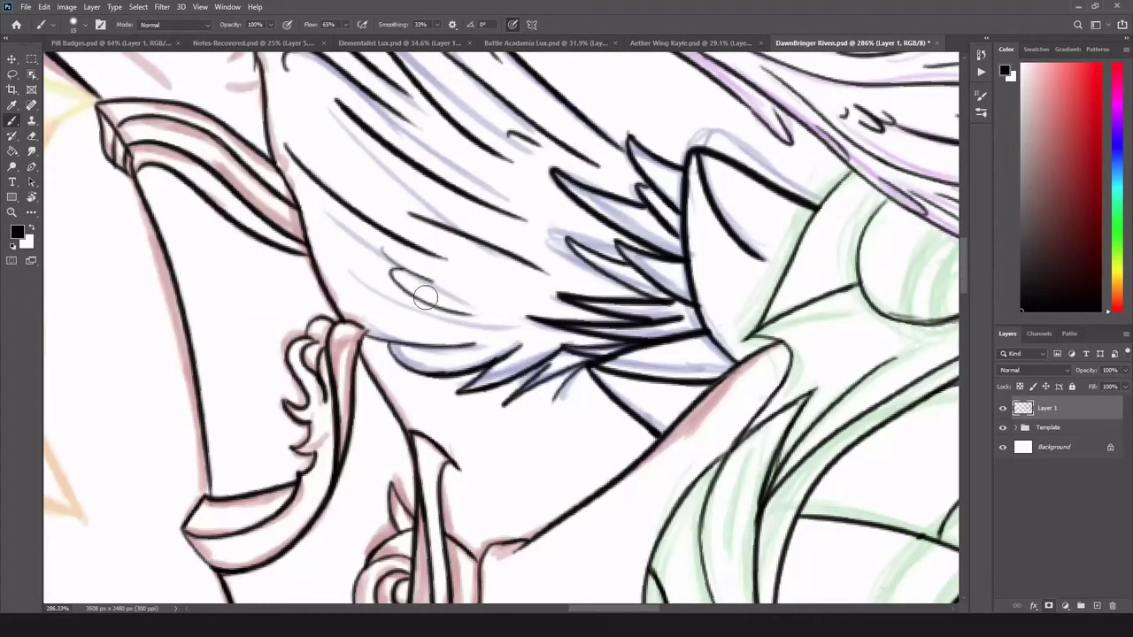
left_click_drag(340, 290, 409, 331)
- Ink the curled feather tuft rising above the raised hand, with its spiky tips and inner strokes
scroll(331, 239, "down", 2)
left_click_drag(331, 239, 377, 453)
left_click_drag(419, 71, 603, 311)
left_click_drag(541, 223, 548, 451)
key("ctrl+z")
mouse_move(546, 452)
left_mouse_down()
mouse_move(569, 278)
mouse_move(541, 216)
left_mouse_up()
left_click_drag(543, 323, 540, 218)
mouse_move(564, 316)
left_mouse_down()
mouse_move(681, 241)
mouse_move(654, 270)
left_mouse_up()
left_click_drag(655, 270, 663, 190)
left_click_drag(582, 176, 598, 229)
left_click_drag(633, 221, 604, 270)
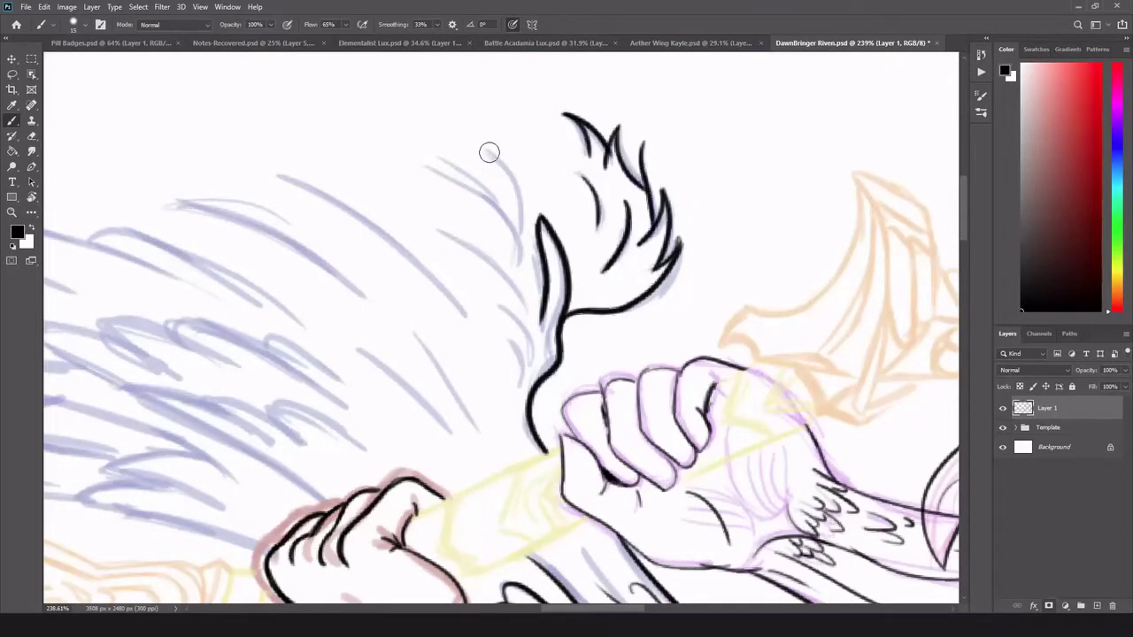
- Ink the loose feather strokes on the upper wing between the curled tuft and the closed fist
left_click_drag(502, 308, 531, 354)
left_click_drag(513, 350, 517, 382)
left_click_drag(402, 232, 469, 281)
left_click_drag(388, 212, 467, 228)
left_click_drag(347, 261, 438, 379)
left_click_drag(381, 318, 438, 400)
- Ink the layered rows of short feathers fanning out from behind the closed fist
left_click_drag(263, 405, 362, 452)
left_click_drag(263, 407, 305, 447)
left_click_drag(204, 398, 264, 407)
mouse_move(204, 399)
left_mouse_down()
mouse_move(275, 445)
mouse_move(356, 324)
left_mouse_up()
left_click_drag(203, 378, 389, 430)
left_click_drag(203, 373, 329, 379)
mouse_move(223, 348)
left_mouse_down()
mouse_move(361, 357)
mouse_move(232, 254)
mouse_move(442, 376)
left_mouse_up()
left_click_drag(259, 283, 291, 244)
mouse_move(221, 200)
left_mouse_down()
mouse_move(342, 249)
mouse_move(390, 240)
left_mouse_up()
- Complete the outer short feathers above the closed fist and erase the overlapping stray line end
mouse_move(387, 240)
left_mouse_down()
mouse_move(487, 280)
mouse_move(462, 225)
left_mouse_up()
left_click_drag(462, 233, 440, 235)
left_click_drag(535, 323, 723, 275)
mouse_move(193, 264)
left_mouse_down()
mouse_move(429, 290)
mouse_move(347, 228)
left_mouse_up()
left_click_drag(209, 315, 388, 325)
mouse_move(208, 314)
left_mouse_down()
mouse_move(311, 272)
mouse_move(345, 275)
left_mouse_up()
key("e")
key("b")
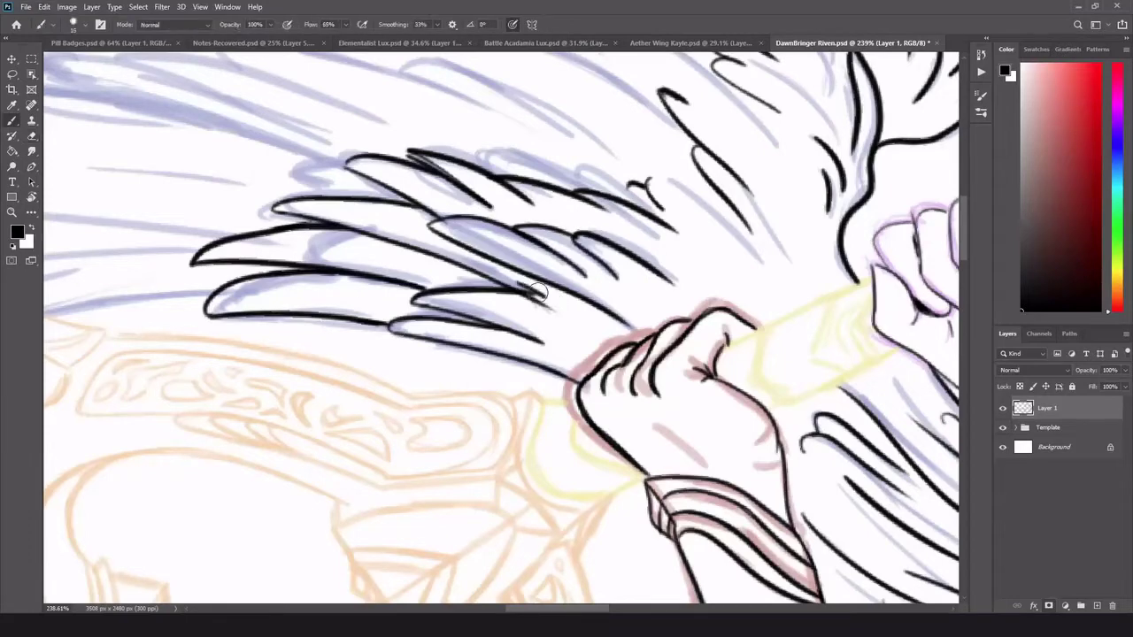
key("e")
left_click_drag(541, 301, 531, 292)
key("b")
- Ink the row of long overlapping feathers along the upper wing's middle ridge
left_click_drag(292, 276, 522, 314)
left_click_drag(379, 277, 602, 322)
left_click_drag(379, 276, 530, 285)
left_click_drag(450, 263, 616, 294)
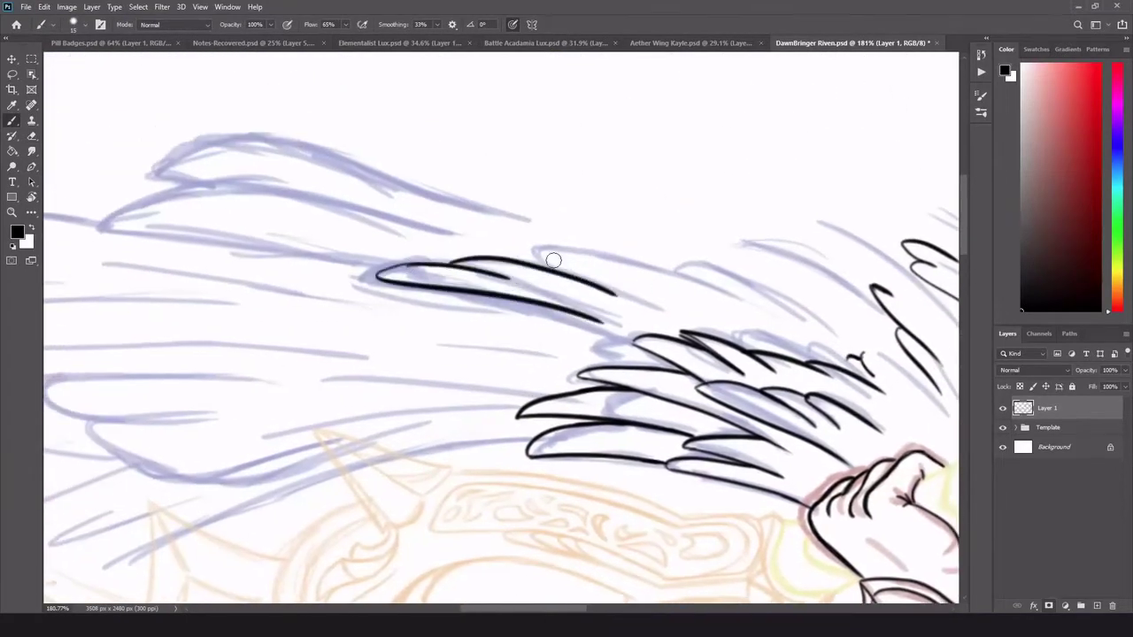
left_click_drag(524, 259, 786, 300)
- Ink the two large overlapping feathers on the upper wing's top edge
left_click_drag(142, 180, 398, 203)
left_click_drag(109, 229, 485, 223)
key("ctrl+z")
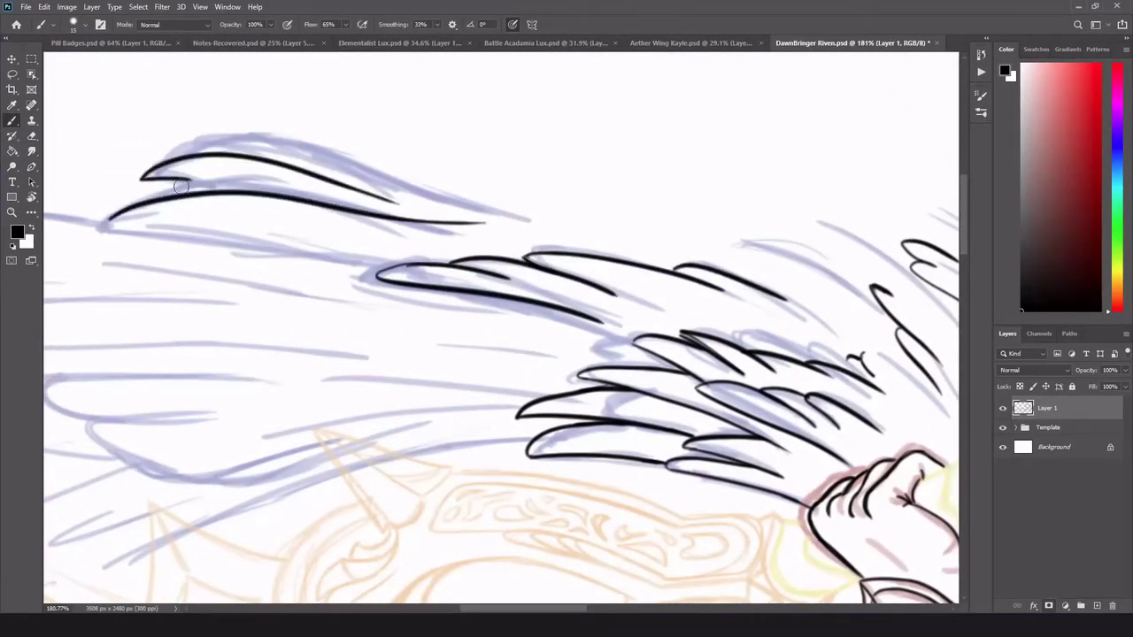
left_click_drag(301, 197, 119, 199)
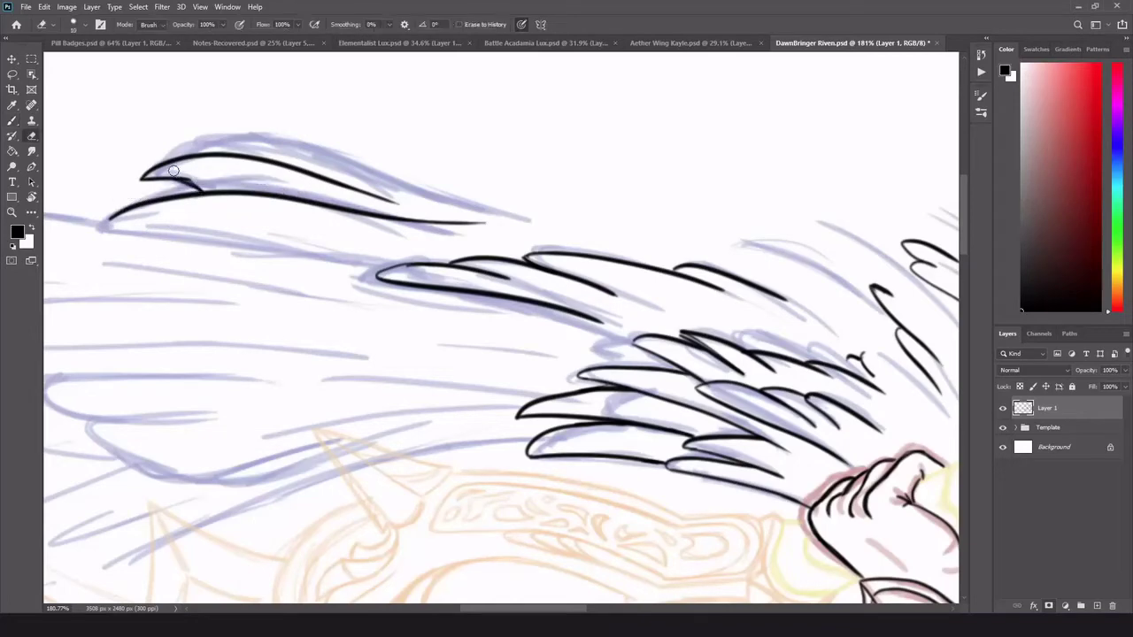
- Ink the long curved lower contour of the upper wing above the sword guard
scroll(173, 262, "left", 2)
left_click_drag(173, 263, 448, 131)
left_click_drag(861, 310, 462, 435)
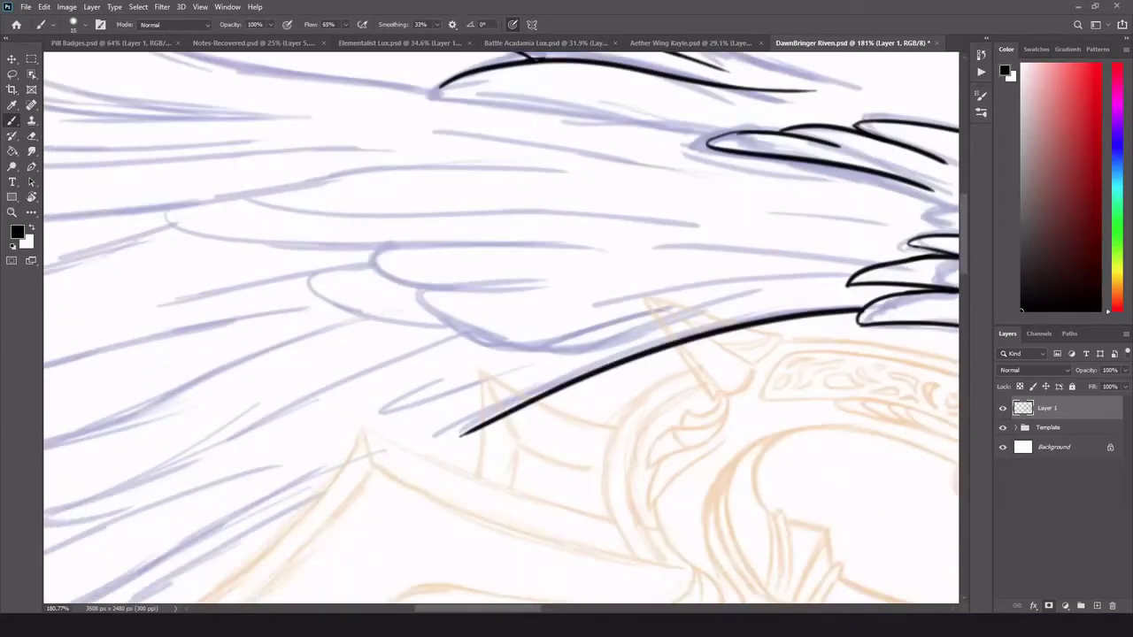
- Ink the long round-tipped feathers in the middle of the upper wing, with fine lines between them
scroll(397, 430, "down", 3)
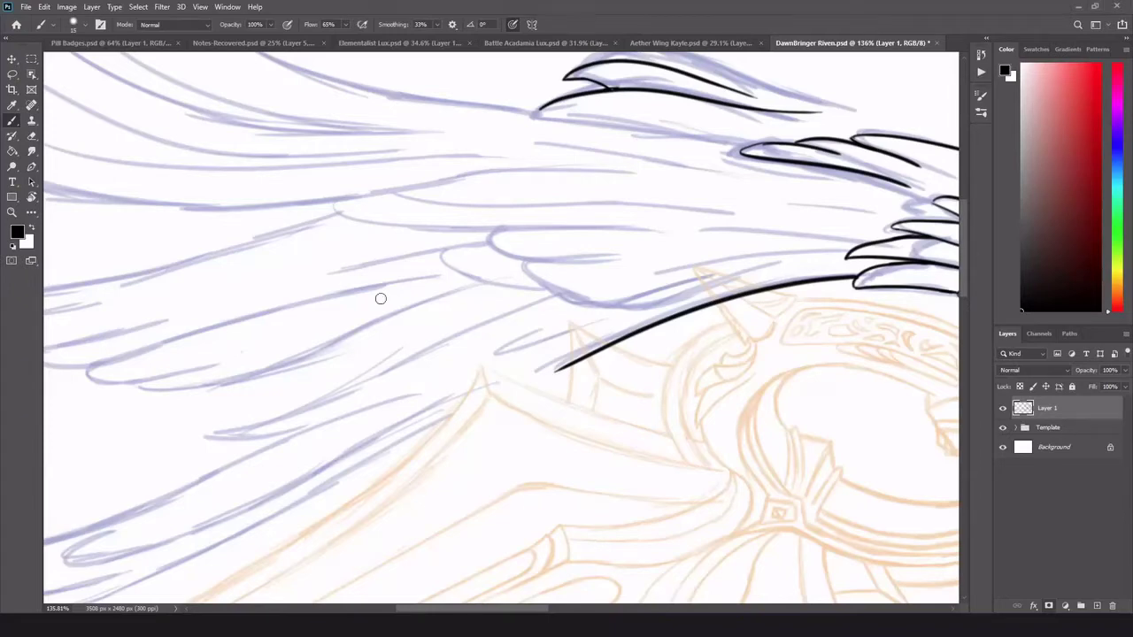
left_click_drag(524, 265, 769, 263)
left_click_drag(487, 231, 681, 243)
left_click_drag(329, 201, 691, 223)
left_click_drag(391, 189, 836, 204)
left_click_drag(727, 226, 839, 229)
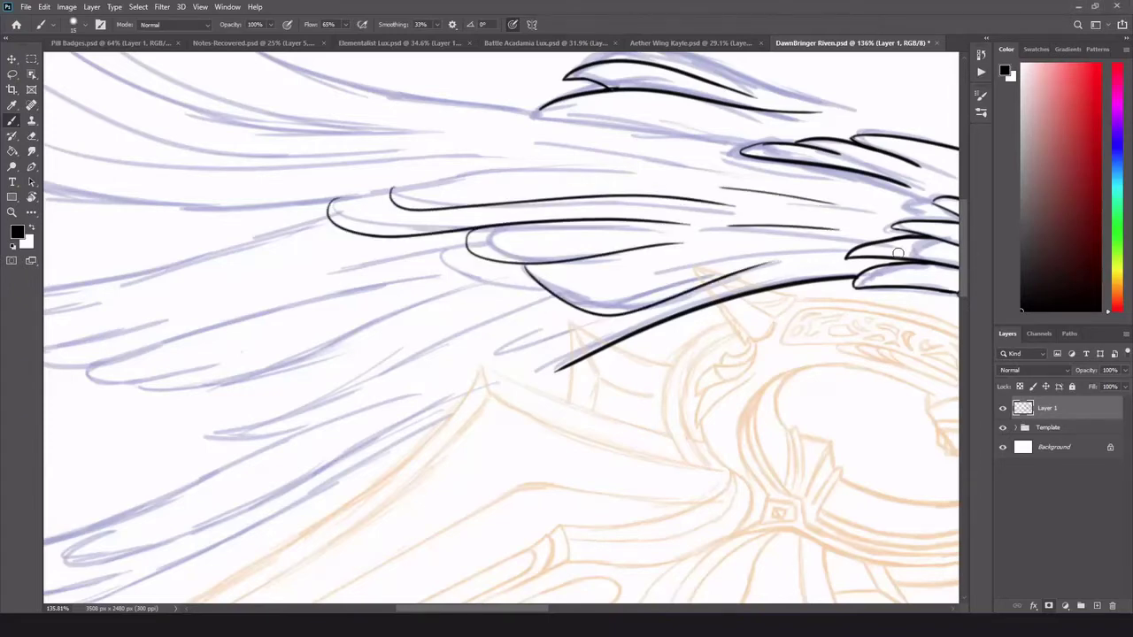
- Ink the lowest long feathers of the upper wing, just above the sword blade
mouse_move(294, 316)
left_mouse_down()
mouse_move(472, 271)
mouse_move(633, 174)
left_mouse_up()
left_click_drag(243, 389, 685, 272)
key("ctrl+z")
left_click_drag(200, 413, 738, 277)
mouse_move(201, 414)
left_mouse_down()
mouse_move(440, 433)
mouse_move(752, 306)
left_mouse_up()
left_click_drag(370, 454, 648, 350)
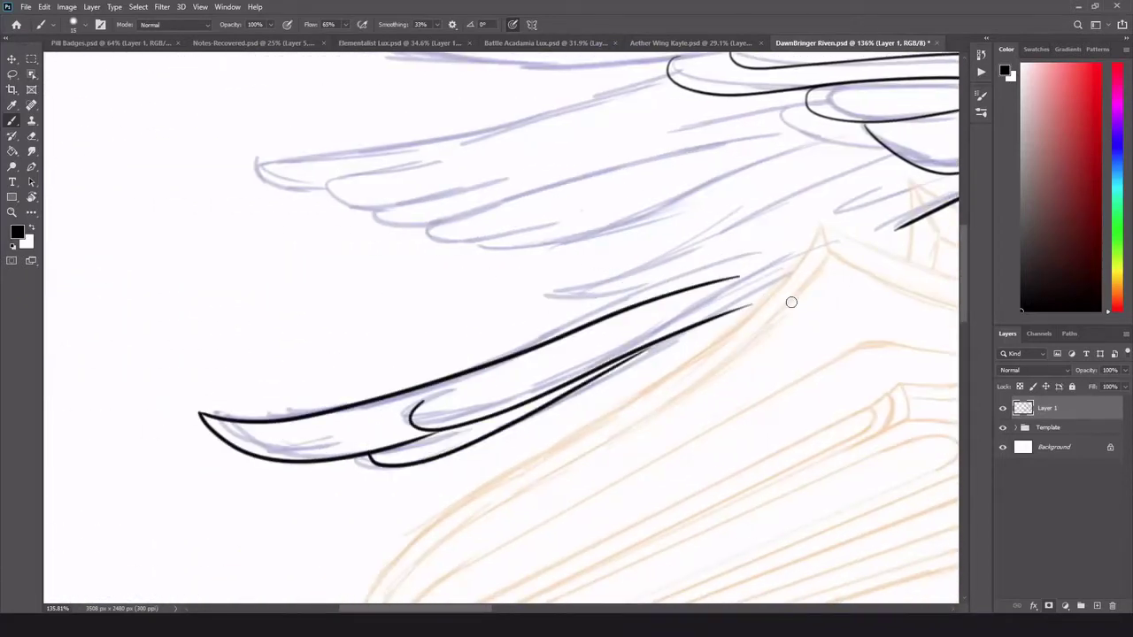
- Ink the stacked flight feathers between the lowest feathers and the wing's middle tip
left_click_drag(808, 204, 506, 299)
left_click_drag(506, 299, 615, 320)
mouse_move(475, 243)
left_mouse_down()
mouse_move(658, 236)
mouse_move(841, 177)
left_mouse_up()
left_click_drag(451, 219, 674, 173)
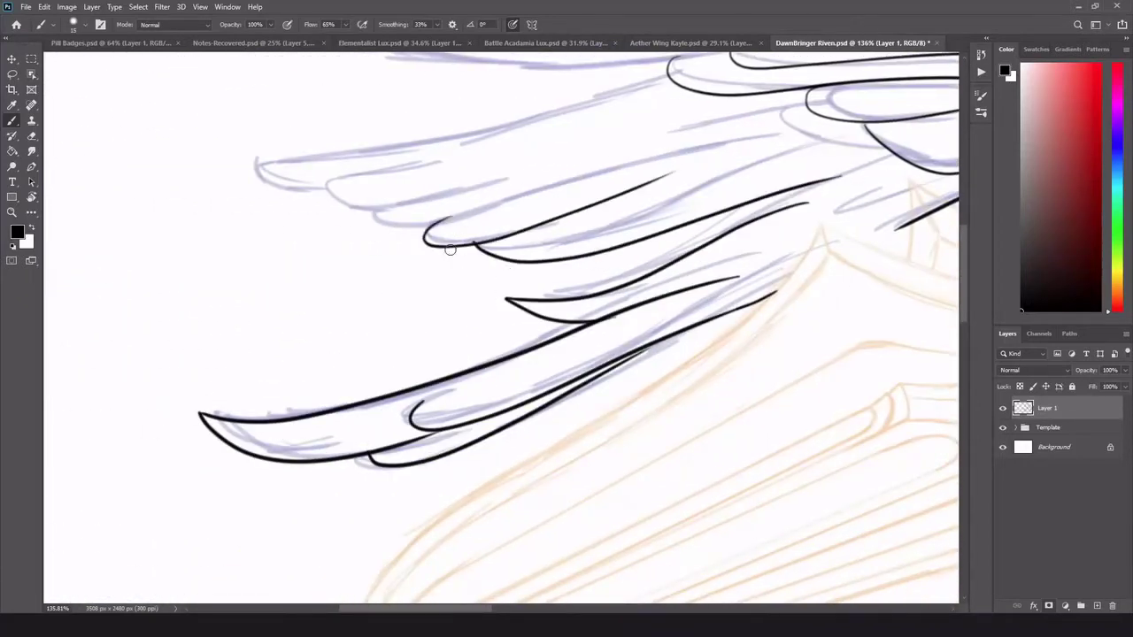
left_click_drag(475, 246, 683, 194)
left_click_drag(378, 208, 734, 136)
left_click_drag(440, 158, 598, 141)
- Outline the top of the middle feather group, add a pointed feather above it, and erase the overlapping line
mouse_move(668, 77)
left_mouse_down()
mouse_move(607, 86)
mouse_move(298, 192)
mouse_move(326, 196)
left_mouse_up()
key("e")
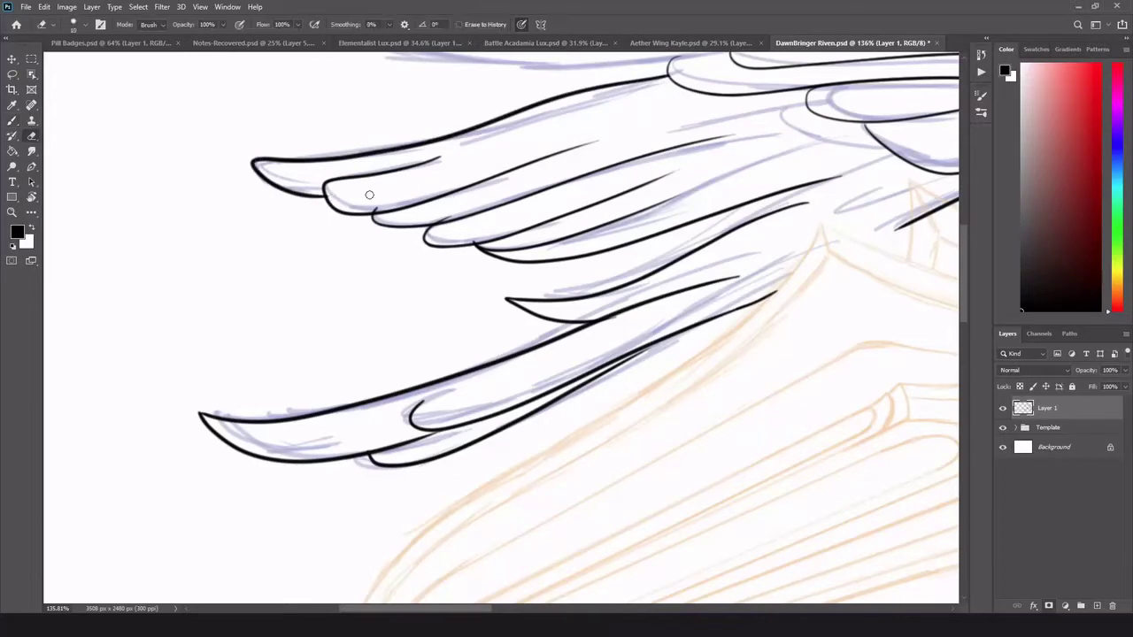
key("b")
mouse_move(192, 92)
left_mouse_down()
mouse_move(489, 147)
mouse_move(291, 168)
left_mouse_up()
key("e")
left_click_drag(410, 145, 442, 142)
key("b")
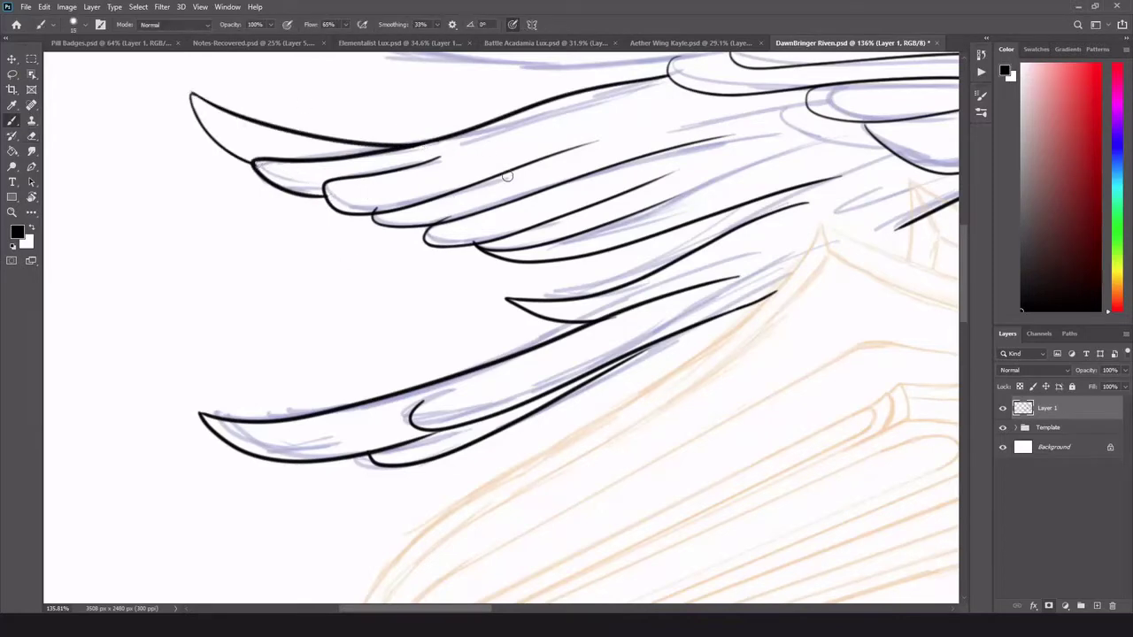
- Add a small pointed feather tip and ink the long sweeping feather line above the middle group
left_click_drag(450, 101, 485, 124)
scroll(551, 141, "down", 2)
scroll(637, 164, "up", 4)
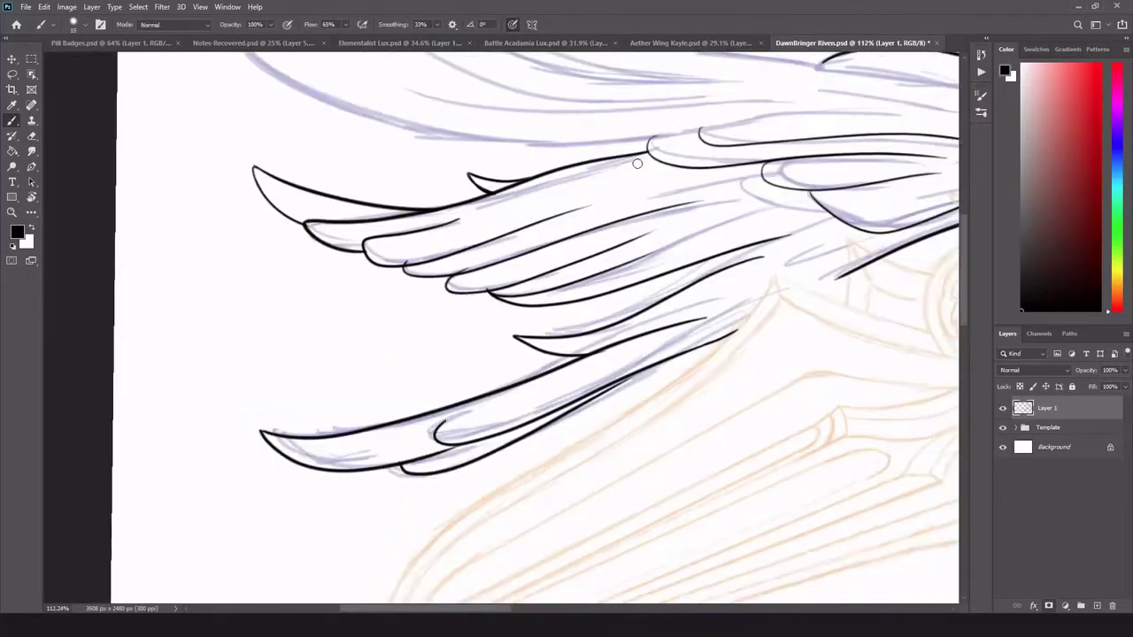
left_click_drag(200, 136, 729, 250)
key("ctrl+z")
left_click_drag(210, 155, 902, 270)
key("ctrl+z")
left_click_drag(228, 168, 886, 275)
key("e")
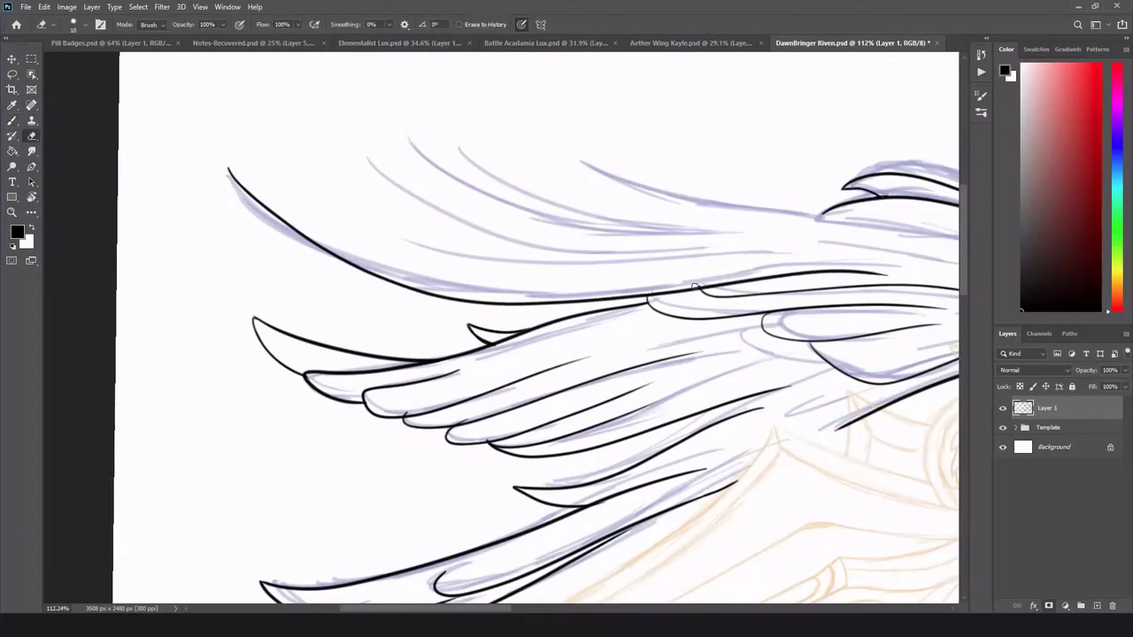
- Ink the thin curved feathers sweeping up toward the upper wing's outer tip
key("b")
mouse_move(367, 221)
left_mouse_down()
mouse_move(788, 218)
mouse_move(807, 254)
left_mouse_up()
key("ctrl+z")
left_click_drag(379, 160, 470, 234)
left_click_drag(418, 146, 804, 236)
- Ink the upper wing's top-edge feather leading to the two large overlapping feathers
scroll(597, 163, "right", 3)
mouse_move(358, 148)
left_mouse_down()
mouse_move(782, 262)
mouse_move(373, 226)
left_mouse_up()
scroll(537, 408, "down", 2)
key("e")
scroll(550, 257, "up", 1)
key("b")
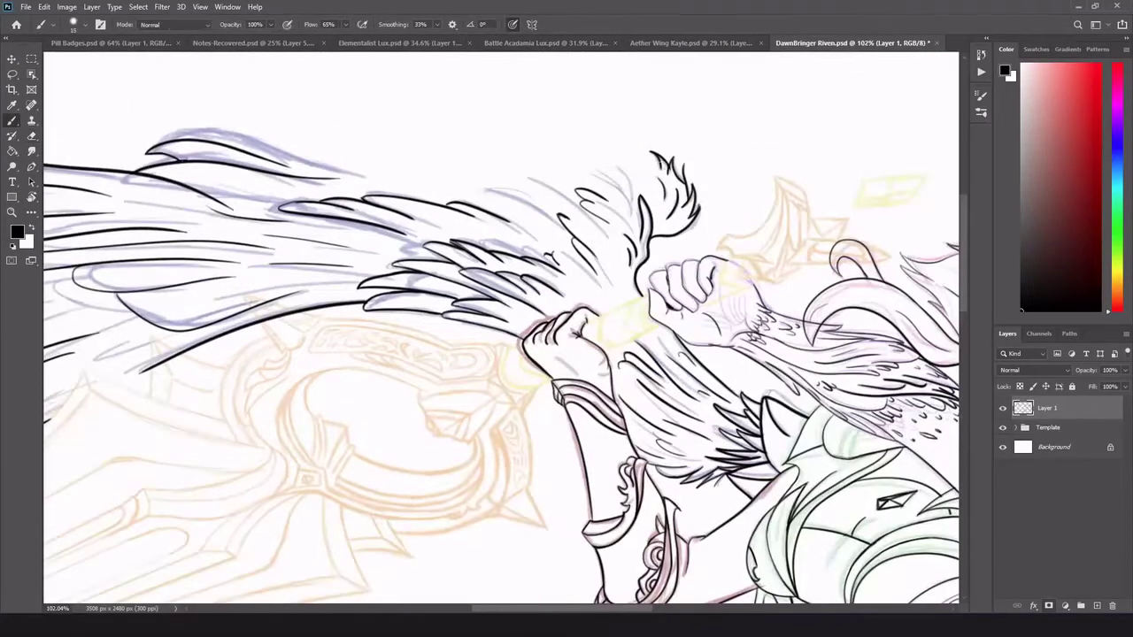
scroll(660, 175, "down", 3)
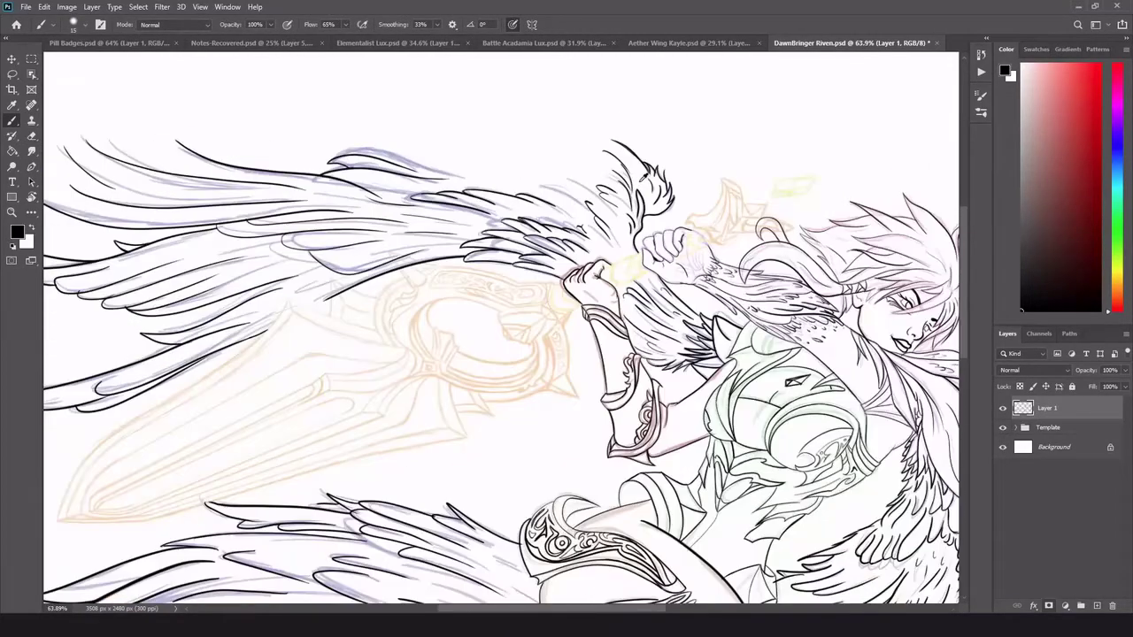
- Ink two long, roughly parallel curves for the raised wing's leading edge, from the feathered joint to the canvas's upper edge
left_click_drag(653, 166, 570, 55)
scroll(563, 146, "up", 3)
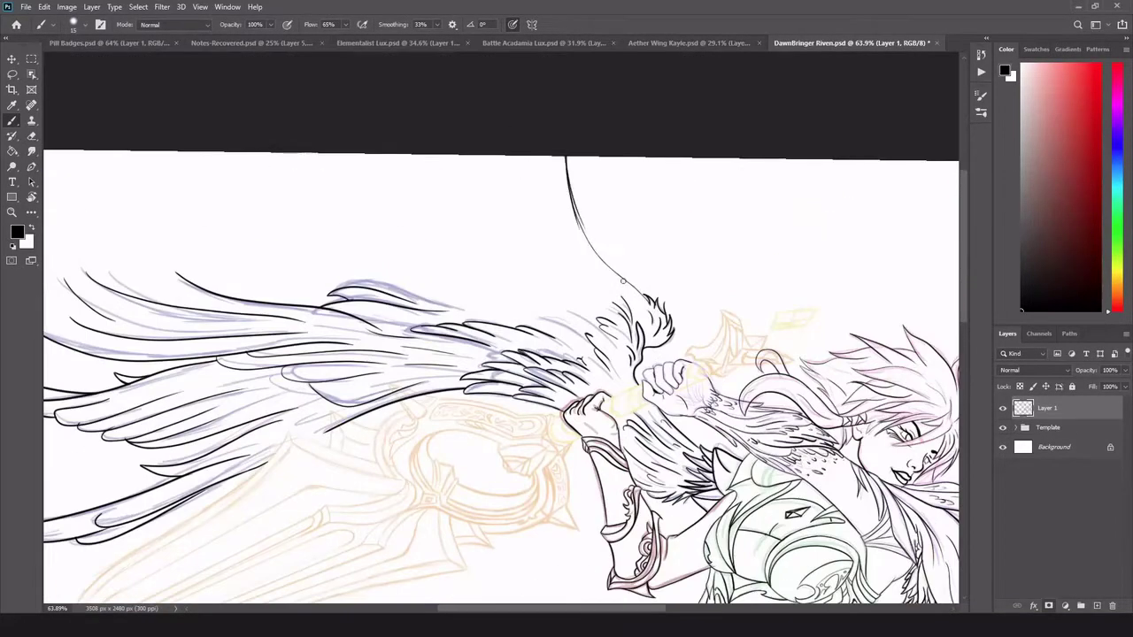
scroll(623, 281, "up", 6)
left_click_drag(517, 94, 571, 228)
key("ctrl+z")
key("ctrl+z")
key("ctrl+z")
scroll(608, 243, "up", 1)
mouse_move(677, 366)
left_mouse_down()
mouse_move(496, 91)
mouse_move(515, 90)
mouse_move(630, 367)
left_mouse_up()
key("ctrl+z")
key("ctrl+z")
left_click_drag(490, 92, 621, 357)
key("ctrl+z")
left_click_drag(492, 90, 632, 381)
- Ink the raised wing's long upright feathers, their pointed outer tips and the short overlapping feathers beneath them
left_click_drag(206, 317, 368, 373)
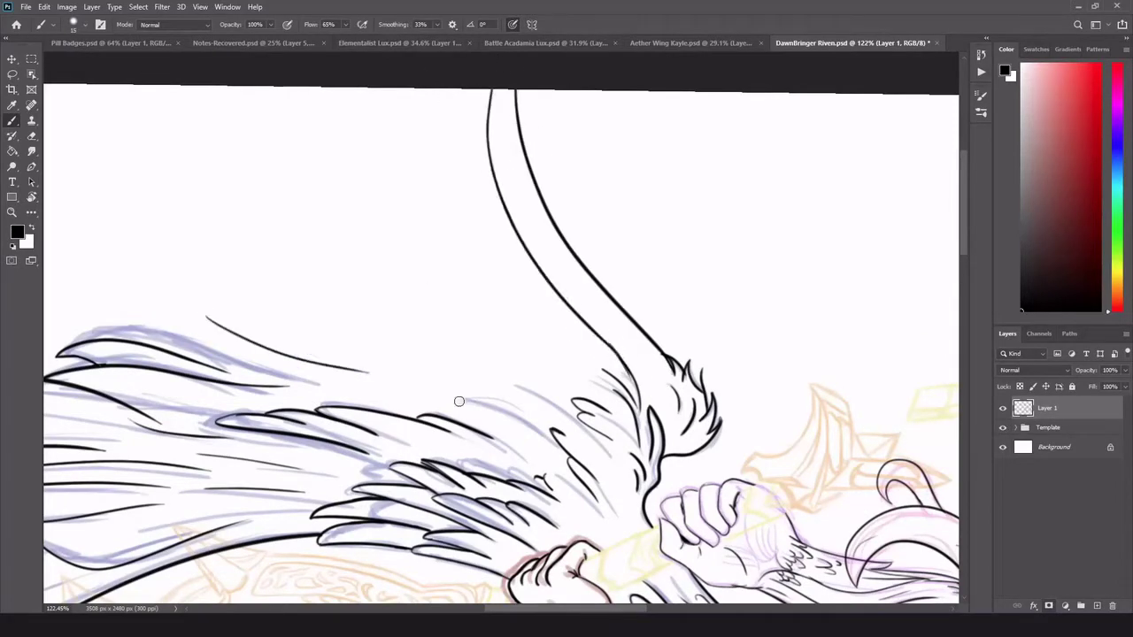
left_click_drag(453, 90, 480, 222)
left_click_drag(386, 88, 442, 215)
left_click_drag(338, 88, 333, 149)
left_click_drag(322, 119, 384, 207)
mouse_move(332, 148)
left_mouse_down()
mouse_move(341, 205)
mouse_move(457, 289)
left_mouse_up()
left_click_drag(413, 227, 513, 300)
left_click_drag(467, 241, 554, 327)
left_click_drag(469, 288, 511, 352)
left_click_drag(525, 329, 563, 351)
left_click_drag(321, 206, 440, 279)
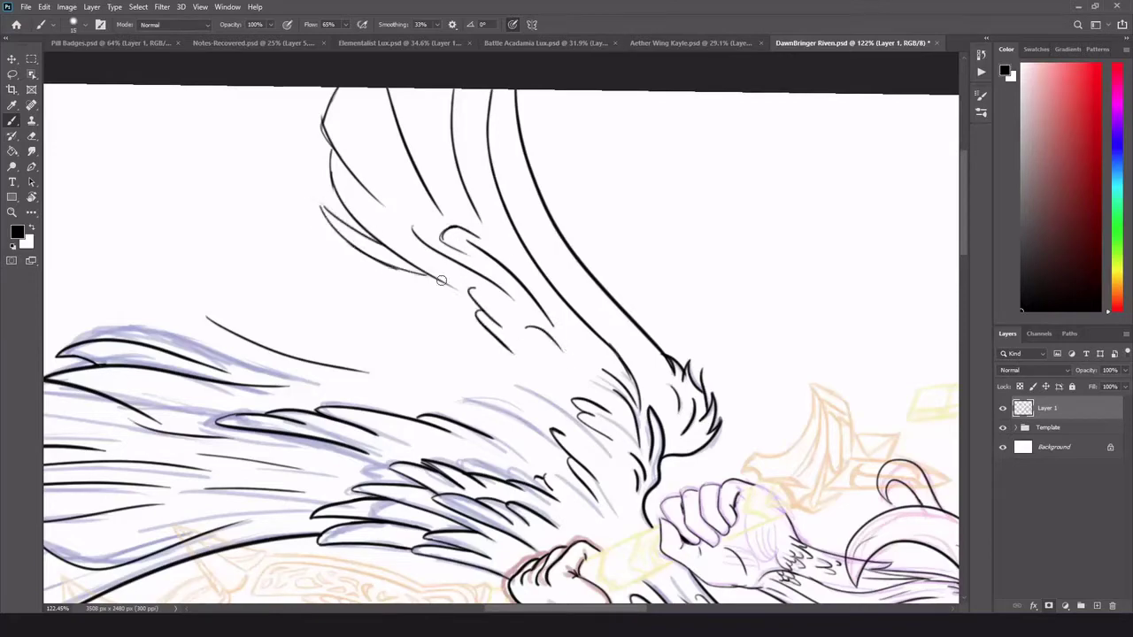
- Ink the long pointed feathers sweeping outward between the raised wing section and the middle feather group
scroll(468, 331, "down", 4)
scroll(115, 398, "up", 6)
left_click_drag(743, 210, 316, 200)
left_click_drag(317, 200, 649, 240)
mouse_move(549, 225)
left_mouse_down()
mouse_move(430, 249)
mouse_move(281, 245)
left_mouse_up()
left_click_drag(336, 277, 272, 236)
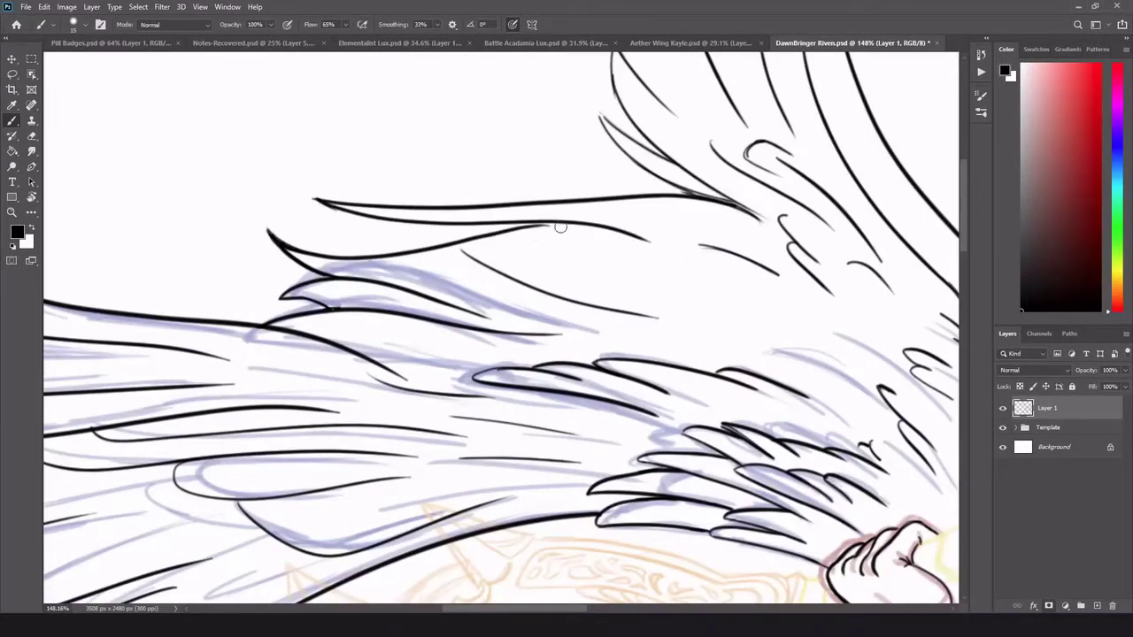
left_click_drag(683, 192, 743, 207)
mouse_move(674, 185)
left_mouse_down()
mouse_move(601, 115)
mouse_move(690, 191)
left_mouse_up()
key("ctrl+z")
key("s")
key("e")
key("b")
scroll(751, 347, "down", 6)
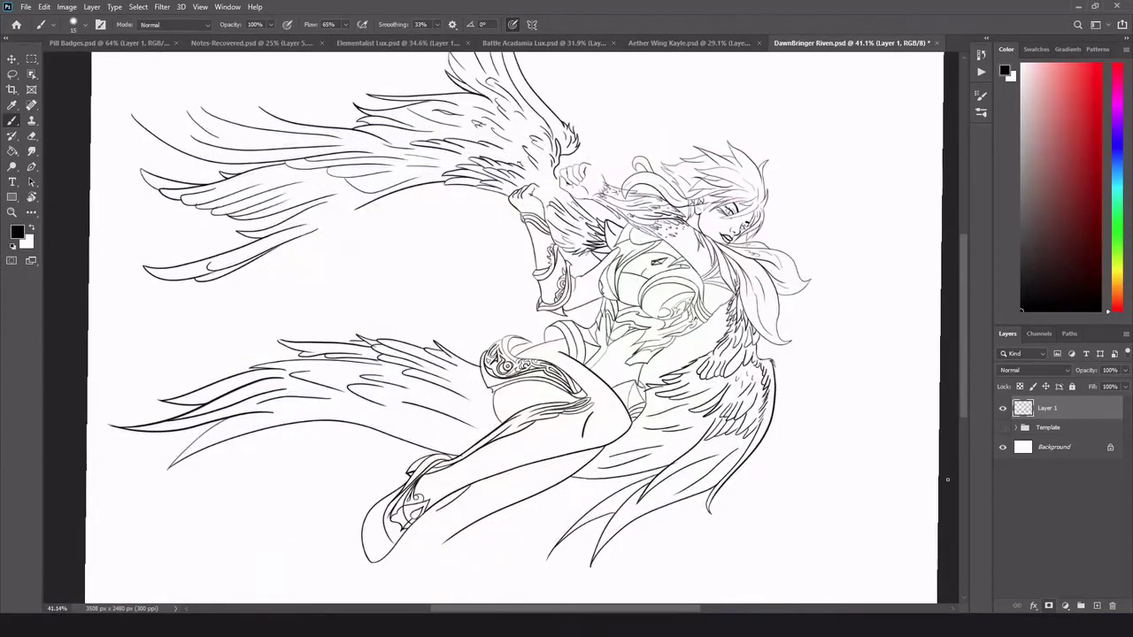
- Try inking additional long, thin feathers above the upper wing's top edge
scroll(350, 121, "up", 3)
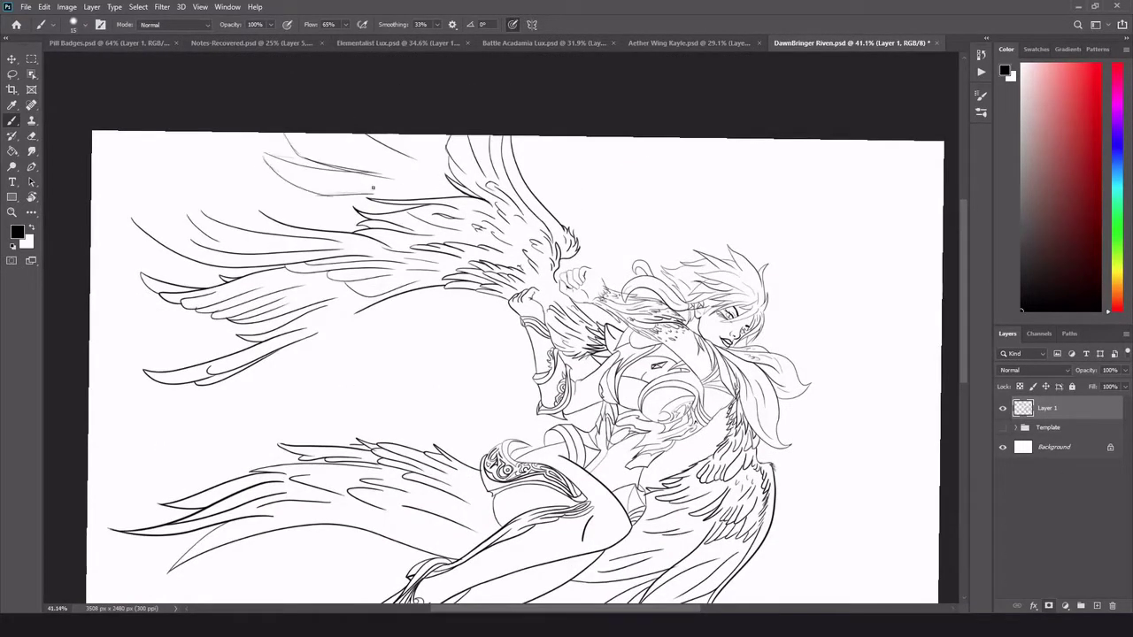
key("ctrl+z")
key("ctrl+z")
left_click_drag(353, 156, 419, 174)
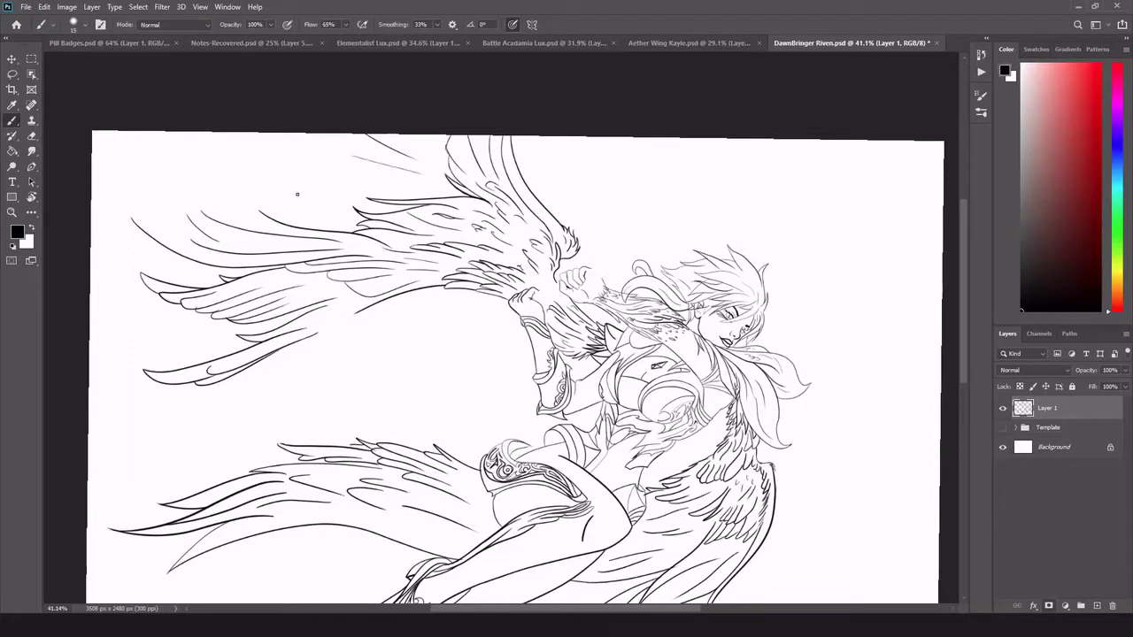
key("ctrl+z")
key("ctrl+z")
left_click_drag(261, 154, 405, 183)
left_click_drag(327, 152, 414, 172)
left_click_drag(305, 210, 319, 194)
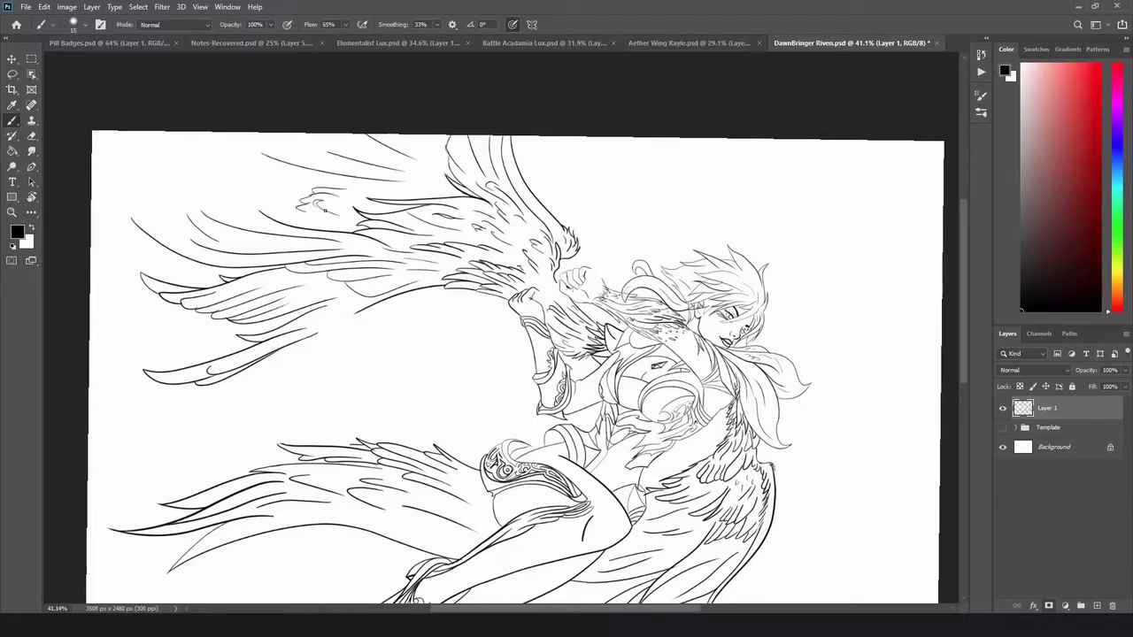
key("ctrl+z")
key("ctrl+z")
key("ctrl+z")
- Erase the raised wing's feather ends near the canvas's upper edge with a large eraser
key("e")
left_click_drag(435, 164, 558, 158)
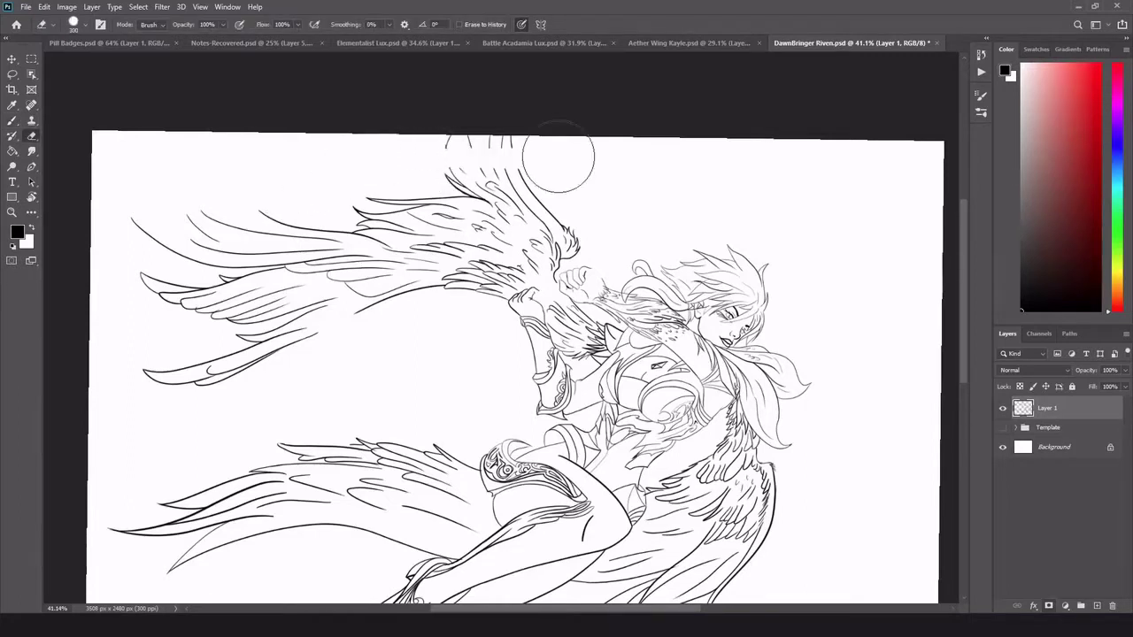
scroll(605, 248, "down", 3)
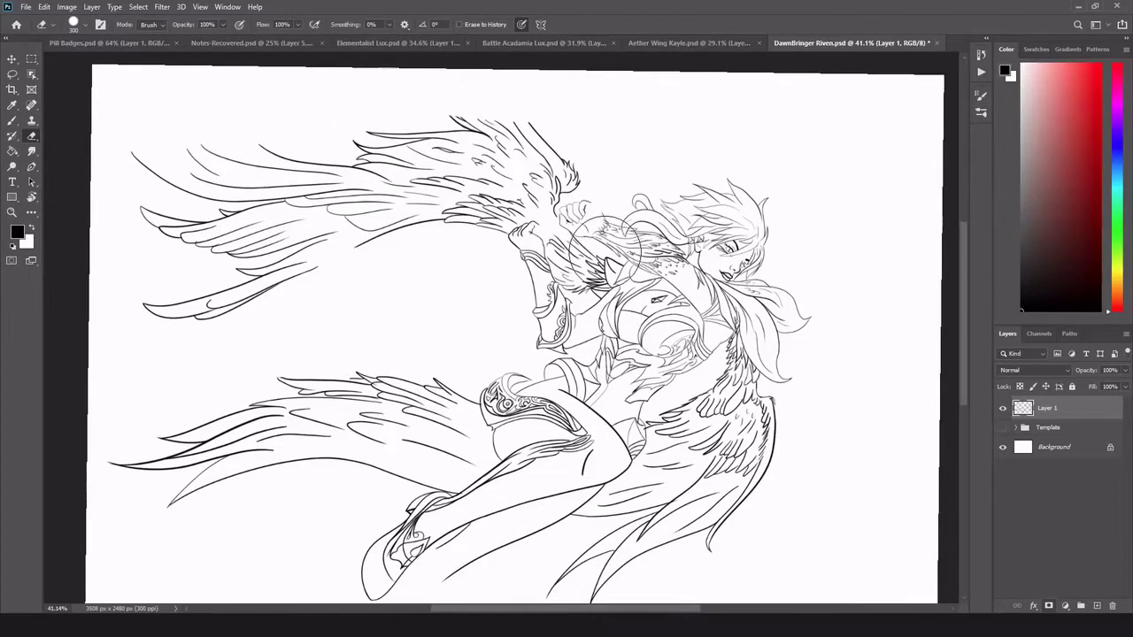
- Ink the curved cloth lines running from the pointed waist armour down to the thigh
key("b")
scroll(878, 336, "down", 4)
key("r")
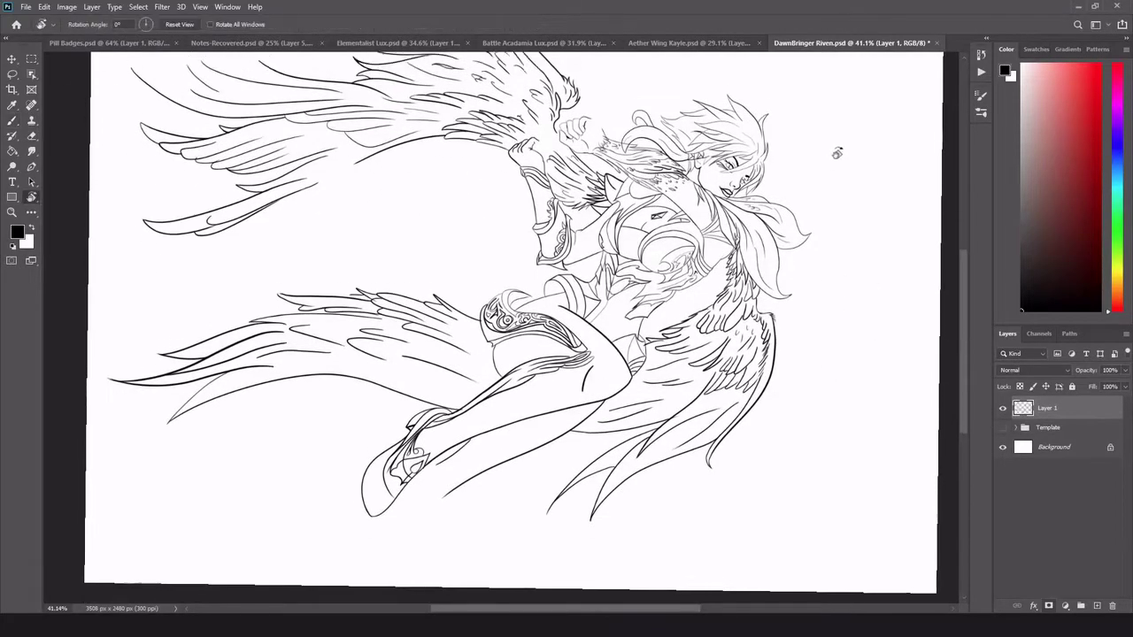
key("b")
mouse_move(493, 259)
left_mouse_down()
mouse_move(808, 328)
mouse_move(646, 330)
left_mouse_up()
left_click_drag(758, 387, 832, 388)
mouse_move(756, 360)
left_mouse_down()
mouse_move(676, 289)
mouse_move(559, 485)
left_mouse_up()
key("ctrl+z")
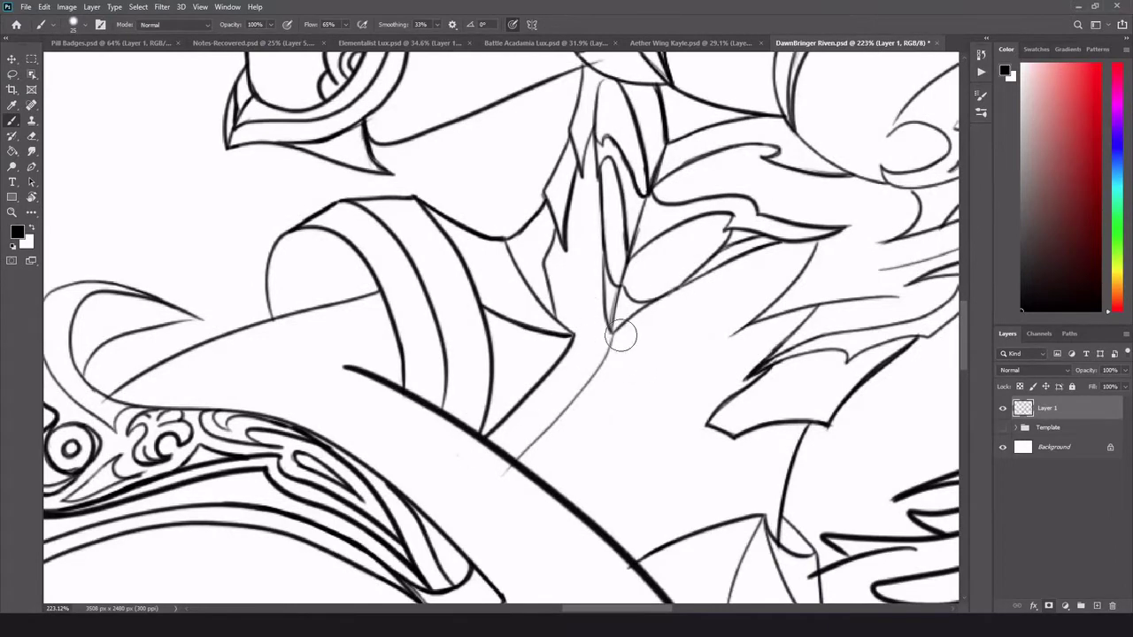
mouse_move(613, 334)
left_mouse_down()
mouse_move(514, 461)
mouse_move(597, 389)
mouse_move(618, 342)
mouse_move(528, 467)
left_mouse_up()
key("ctrl+z")
key("e")
key("b")
left_click_drag(685, 287, 557, 483)
left_click_drag(602, 295, 510, 455)
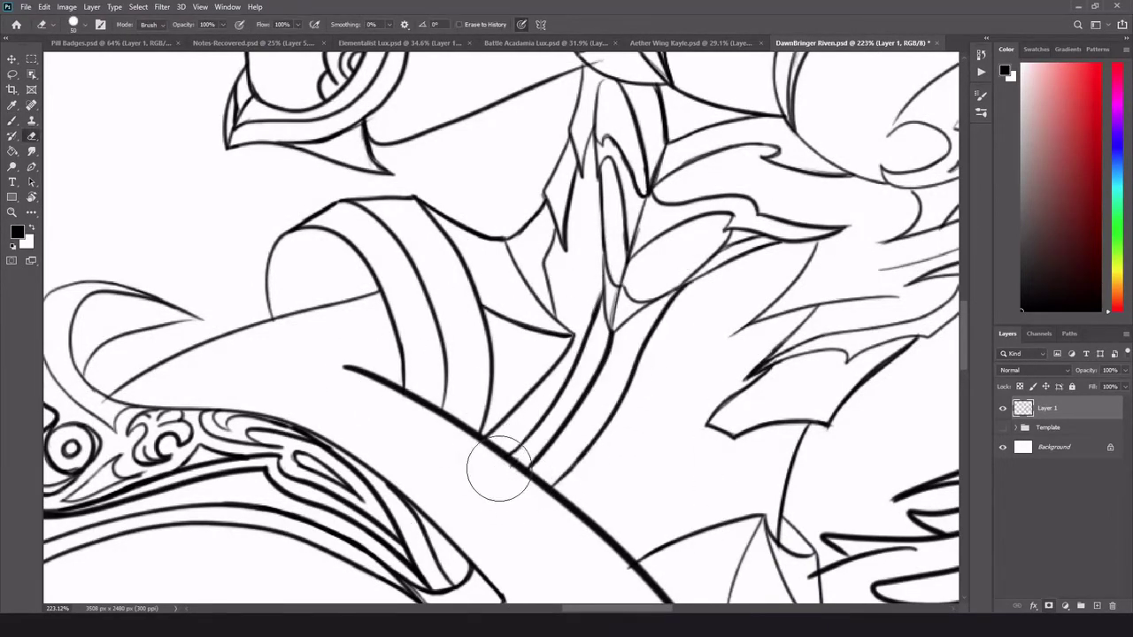
scroll(462, 354, "down", 3)
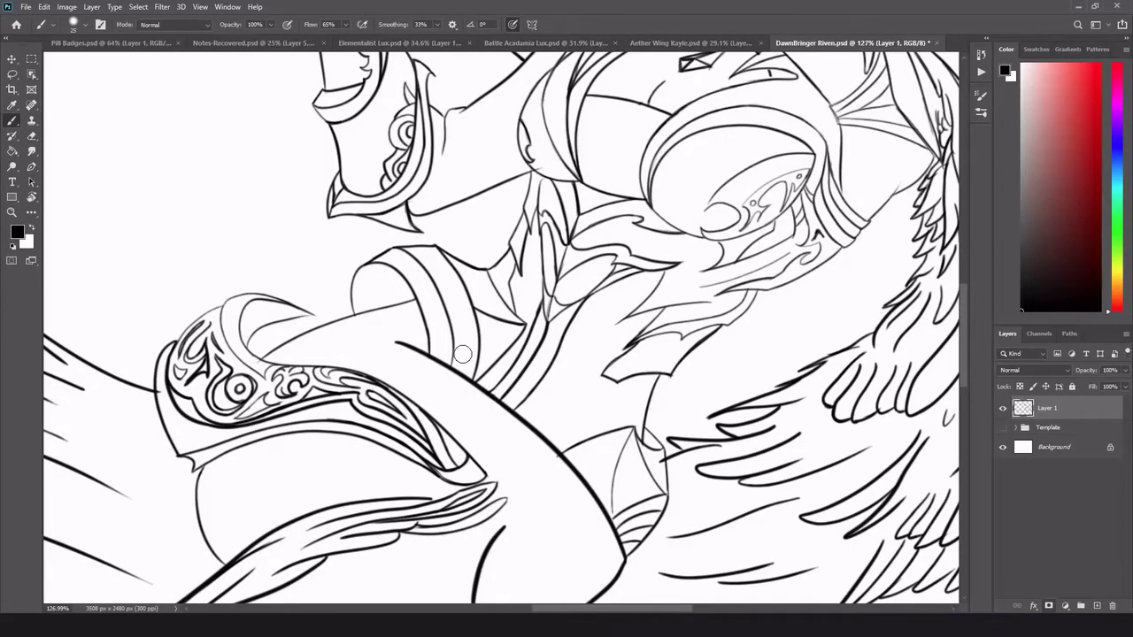
- Show the Template group again and ink the banded sword handle between the two hands, trimming overlapping lines
left_click(554, 404, "alt")
scroll(747, 294, "down", 5)
scroll(504, 239, "up", 5)
left_click(1002, 427)
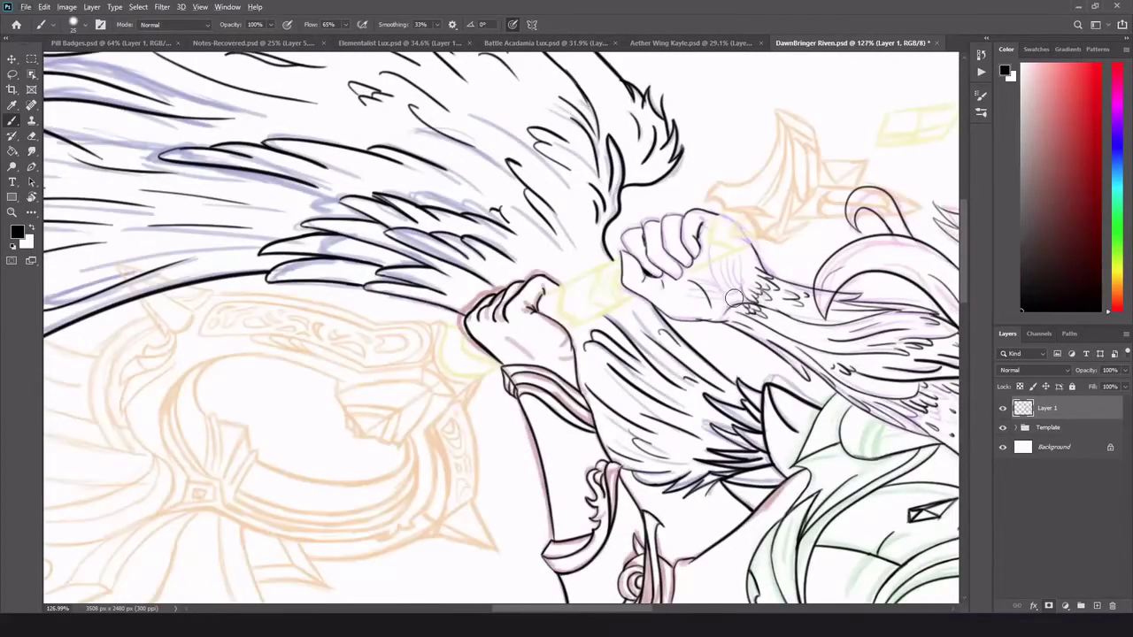
scroll(723, 307, "up", 3)
left_click_drag(469, 292, 592, 235)
key("ctrl+z")
left_click_drag(507, 346, 613, 297)
mouse_move(557, 253)
left_mouse_down()
mouse_move(548, 285)
mouse_move(587, 308)
left_mouse_up()
left_click_drag(502, 280, 515, 342)
key("e")
left_click_drag(584, 326, 596, 312)
left_click_drag(536, 343, 531, 345)
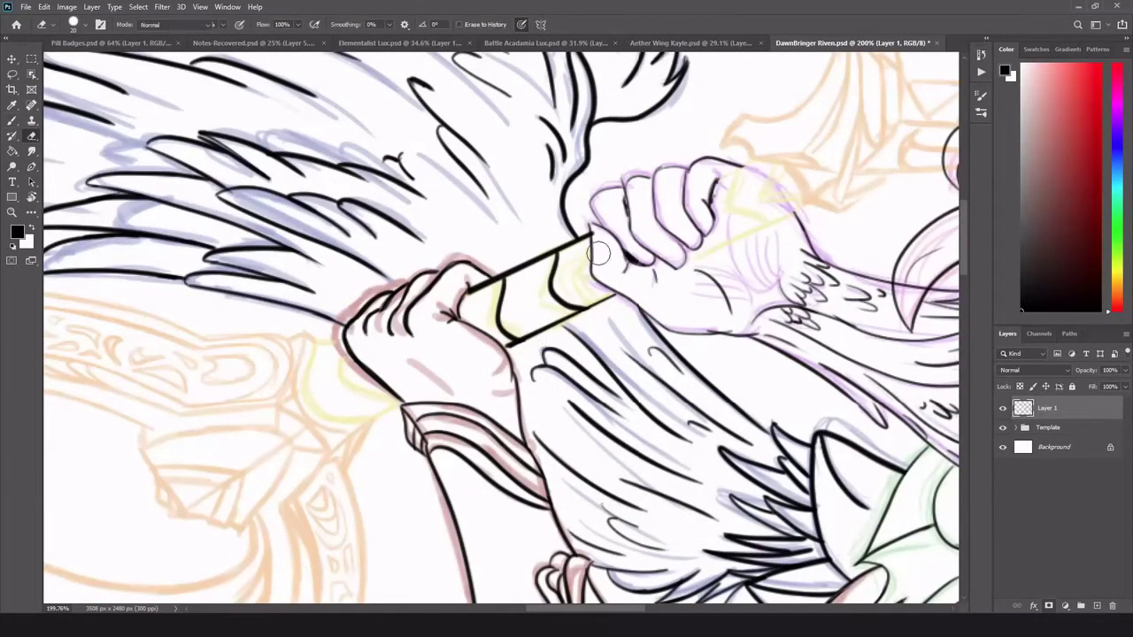
- Ink the short handle section emerging below the lower hand and clean up its overlap with the wrist
key("b")
left_click_drag(345, 348, 396, 404)
key("ctrl+z")
mouse_move(316, 345)
left_mouse_down()
mouse_move(365, 424)
mouse_move(344, 340)
left_mouse_up()
key("ctrl+z")
left_click_drag(364, 425, 404, 398)
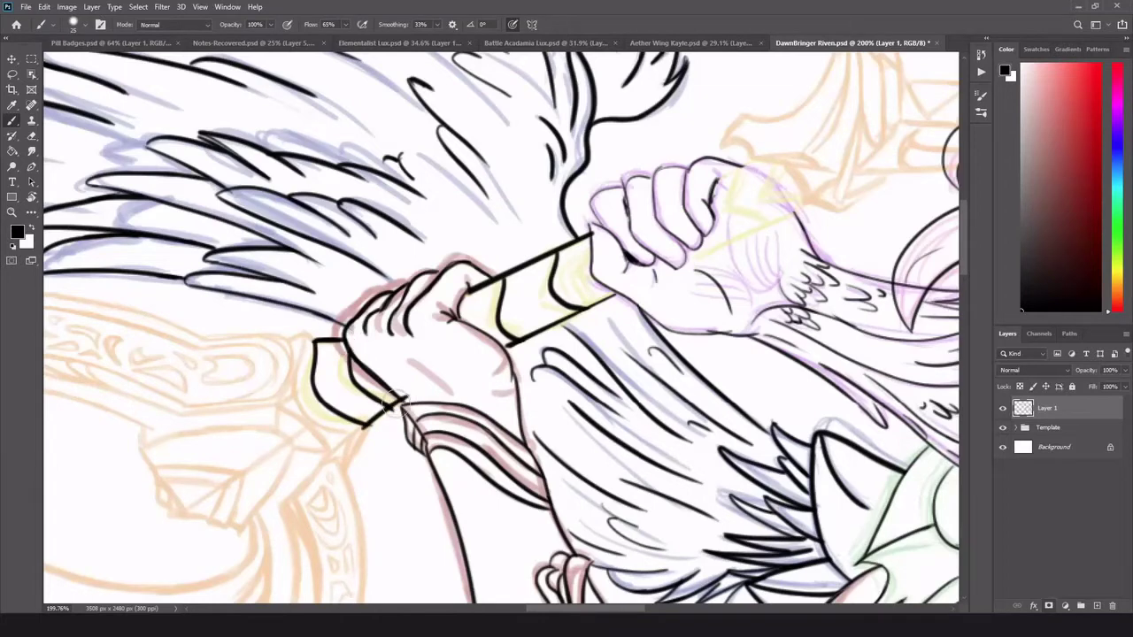
key("e")
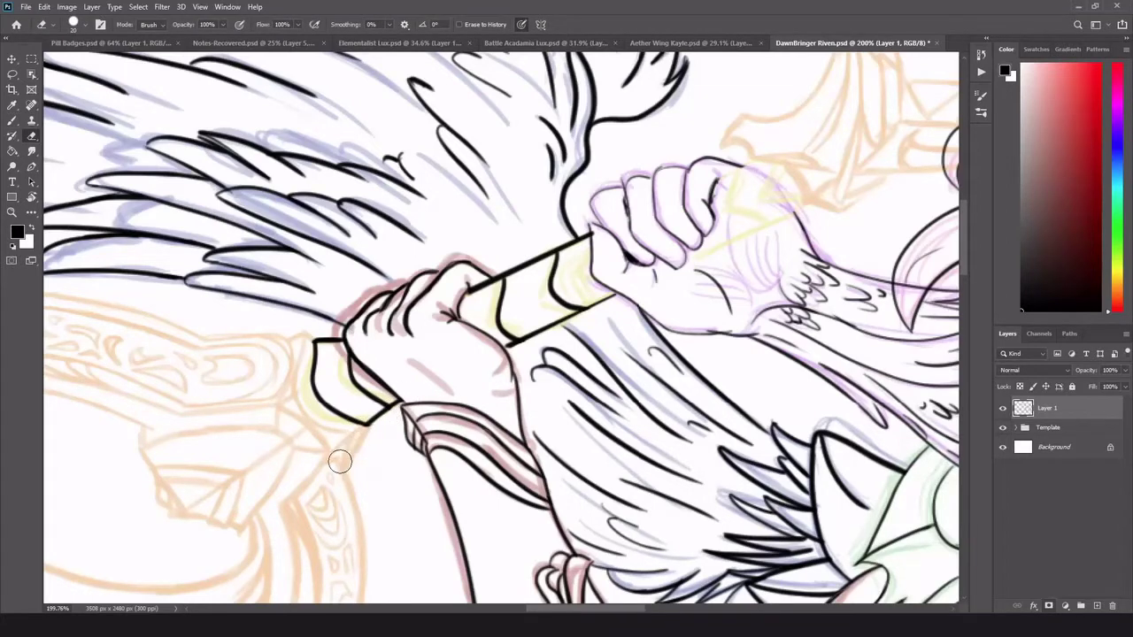
- Ink the handle's edge and curved bands around the upper hand's fingers and palm
key("b")
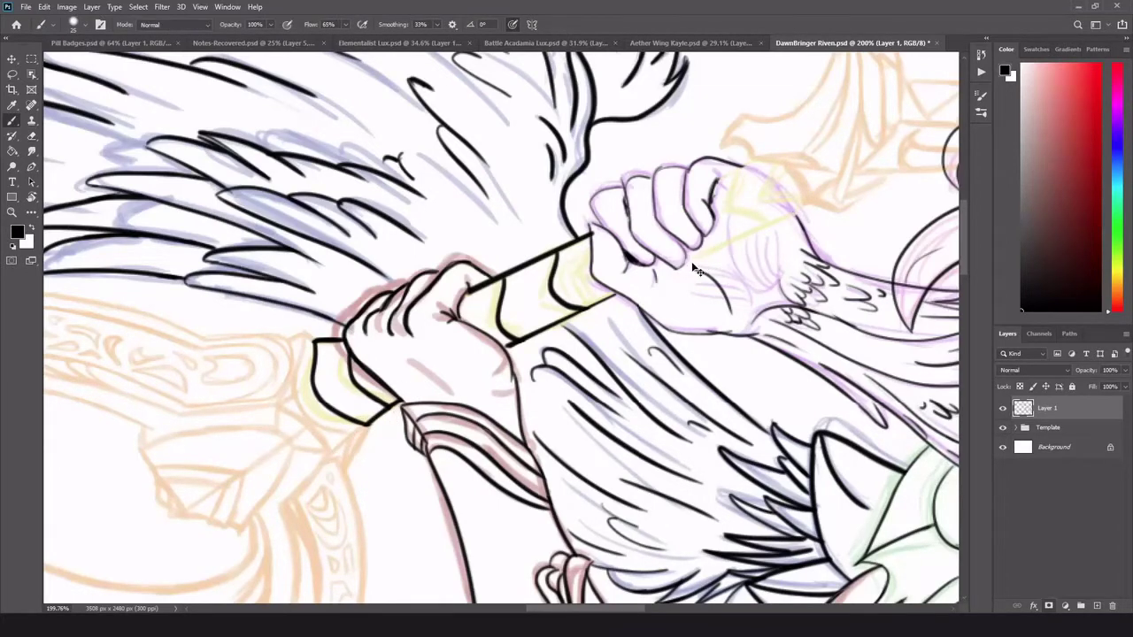
left_click_drag(687, 262, 804, 210)
mouse_move(757, 159)
left_mouse_down()
mouse_move(718, 180)
mouse_move(764, 221)
mouse_move(785, 202)
left_mouse_up()
key("ctrl+z")
left_click_drag(713, 228, 733, 243)
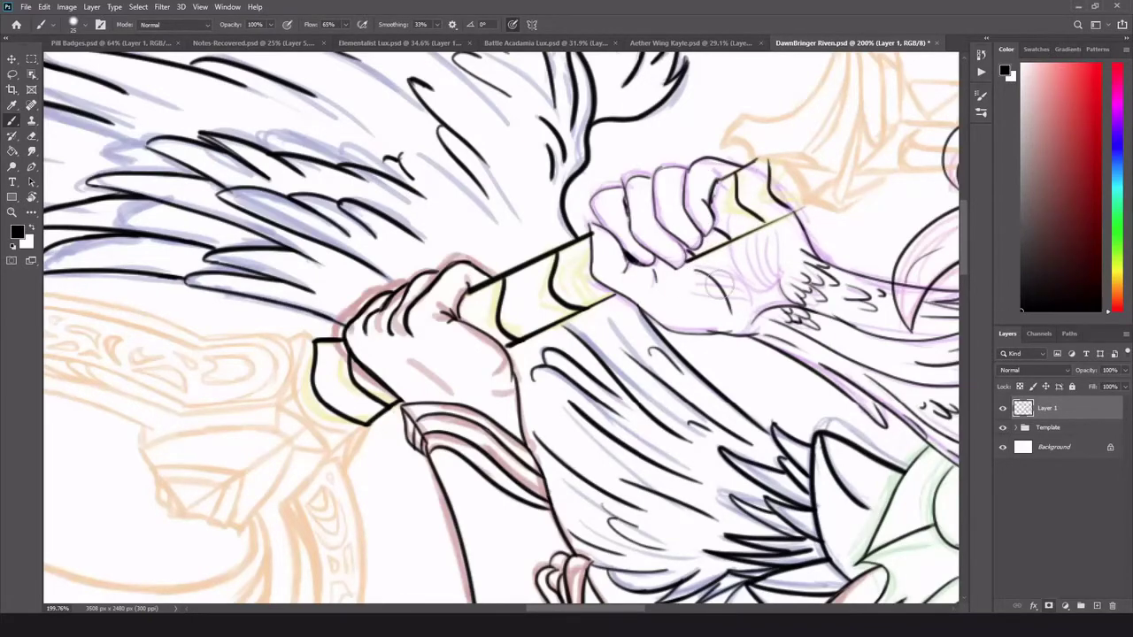
key("e")
- Ink the pommel's outline beside the upper hand, with its curved peak and inner ridges
scroll(616, 319, "down", 5)
scroll(599, 298, "up", 6)
key("b")
left_click_drag(482, 253, 512, 268)
left_click_drag(513, 267, 608, 286)
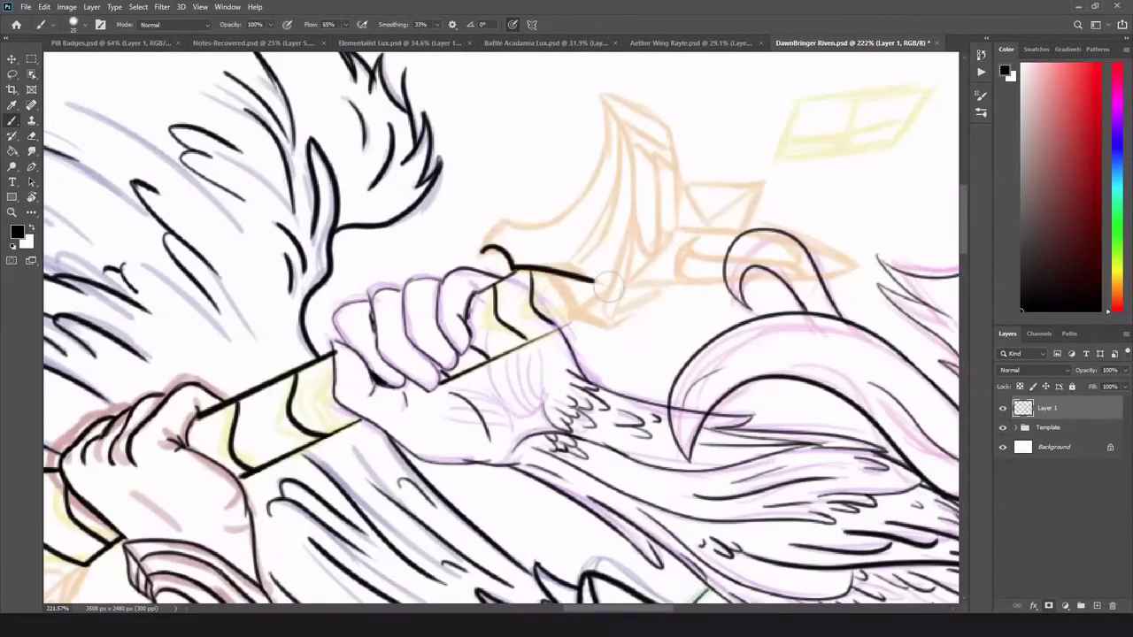
mouse_move(482, 251)
left_mouse_down()
mouse_move(531, 221)
mouse_move(591, 95)
mouse_move(682, 146)
left_mouse_up()
left_click_drag(624, 119, 602, 226)
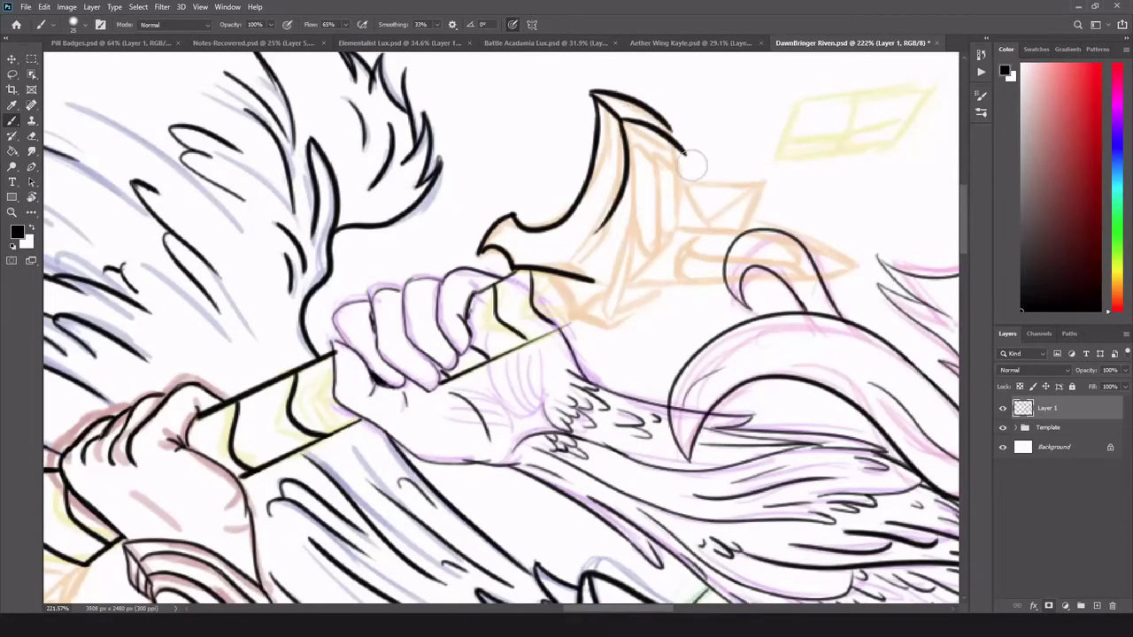
left_click_drag(659, 111, 683, 213)
mouse_move(668, 133)
left_mouse_down()
mouse_move(664, 250)
mouse_move(647, 254)
left_mouse_up()
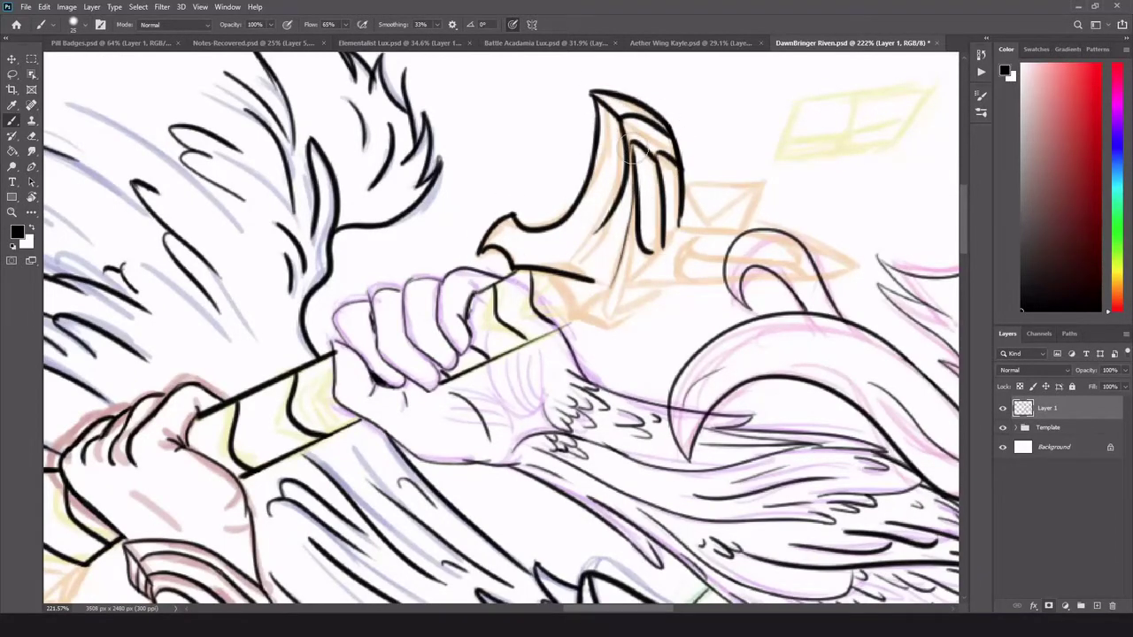
- Ink the pommel's long inner facet lines and the small pointed edges at its base near the hand
left_click_drag(631, 141, 610, 326)
left_click_drag(620, 204, 575, 267)
mouse_move(627, 119)
left_mouse_down()
mouse_move(564, 268)
mouse_move(572, 253)
left_mouse_up()
mouse_move(538, 272)
left_mouse_down()
mouse_move(565, 322)
mouse_move(609, 327)
left_mouse_up()
mouse_move(591, 281)
left_mouse_down()
mouse_move(564, 322)
mouse_move(577, 306)
mouse_move(655, 291)
left_mouse_up()
key("e")
key("b")
- Ink the curved hook extending from the pommel and erase the lines overlapping it
mouse_move(683, 228)
left_mouse_down()
mouse_move(743, 271)
mouse_move(751, 313)
left_mouse_up()
mouse_move(660, 288)
left_mouse_down()
mouse_move(719, 338)
mouse_move(718, 355)
left_mouse_up()
mouse_move(653, 256)
left_mouse_down()
mouse_move(674, 286)
mouse_move(731, 289)
mouse_move(718, 329)
left_mouse_up()
left_click_drag(655, 258, 711, 309)
key("e")
left_click_drag(721, 259, 719, 296)
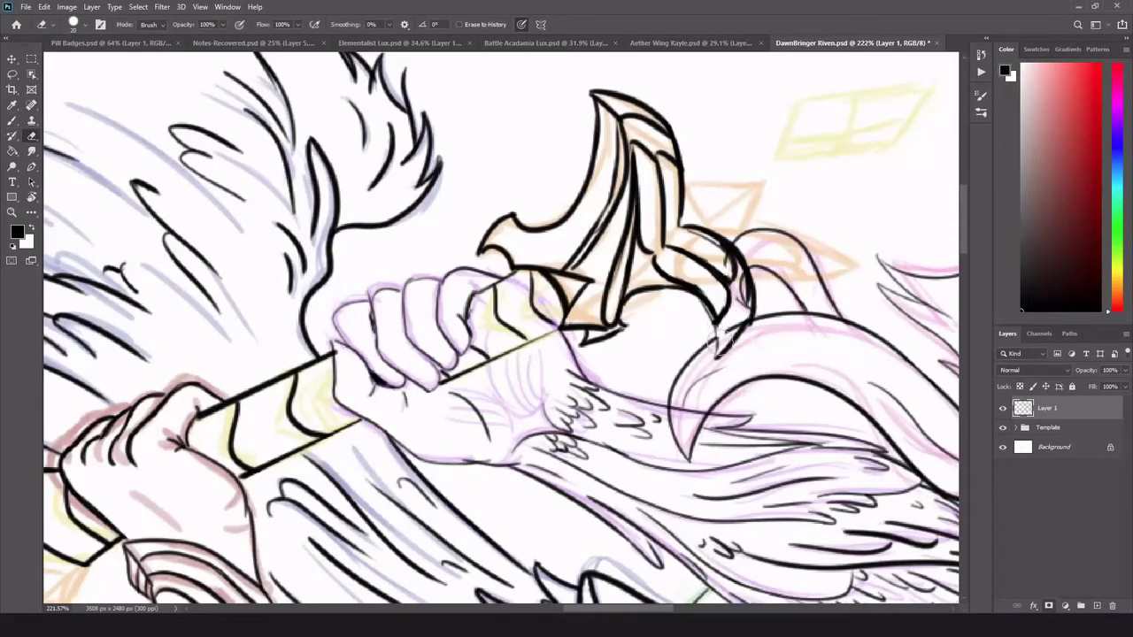
mouse_move(721, 342)
left_mouse_down()
mouse_move(743, 299)
mouse_move(713, 246)
mouse_move(686, 230)
left_mouse_up()
- Sharpen the hook's tip, erase stray lines around it and reconnect the nearby hair strand's outline
key("b")
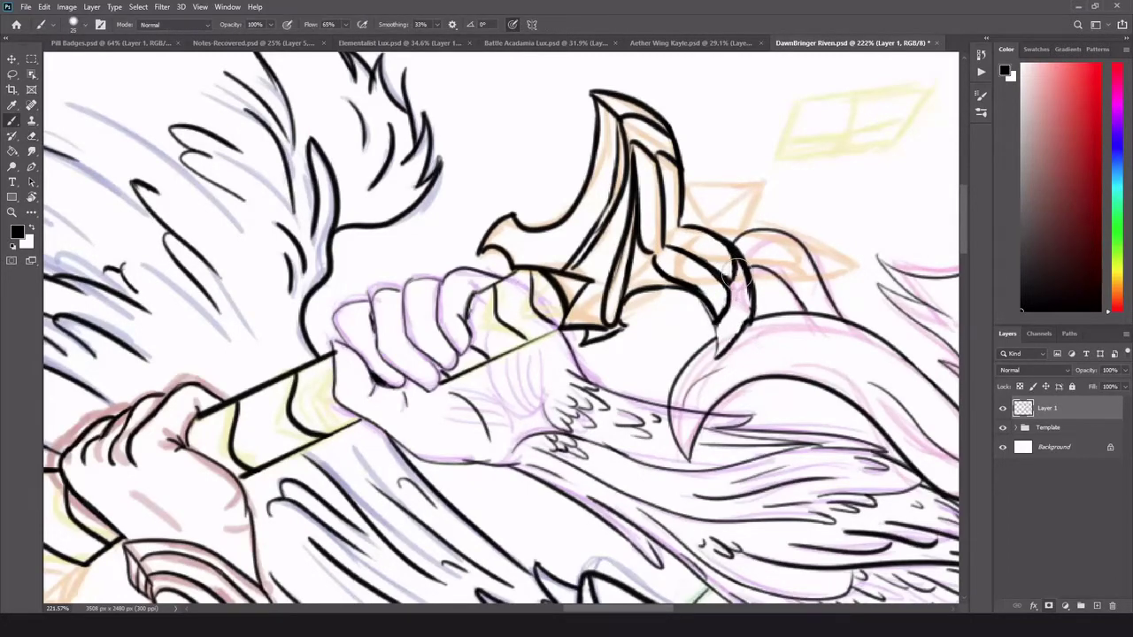
left_click_drag(700, 296, 717, 354)
key("e")
mouse_move(740, 248)
left_mouse_down()
mouse_move(753, 302)
mouse_move(756, 280)
left_mouse_up()
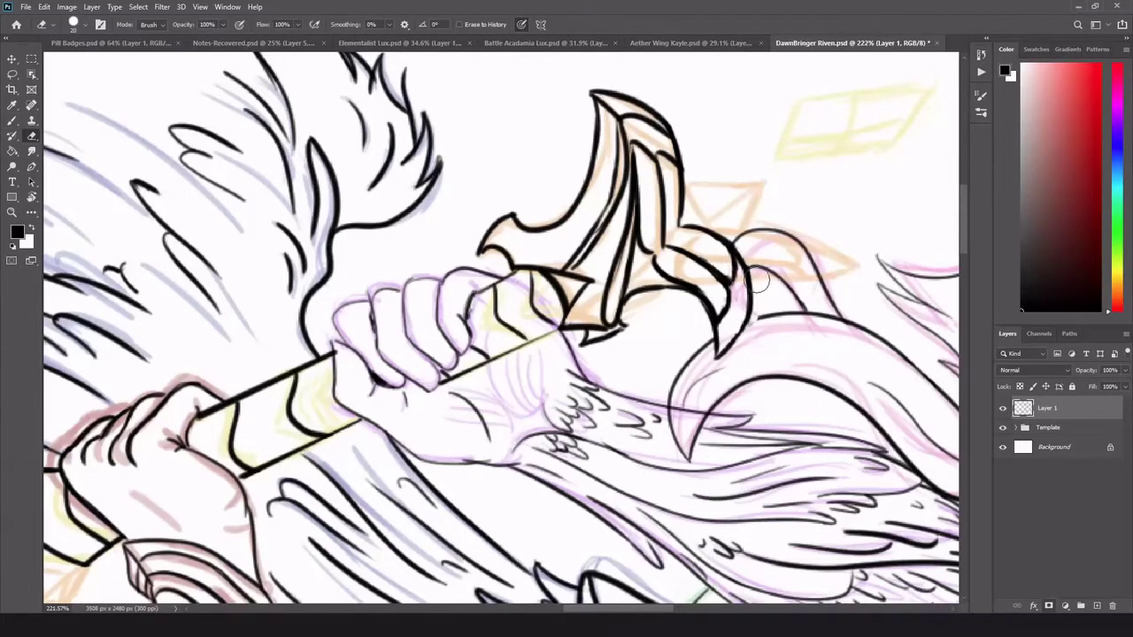
key("b")
mouse_move(724, 344)
left_mouse_down()
mouse_move(780, 302)
mouse_move(807, 312)
left_mouse_up()
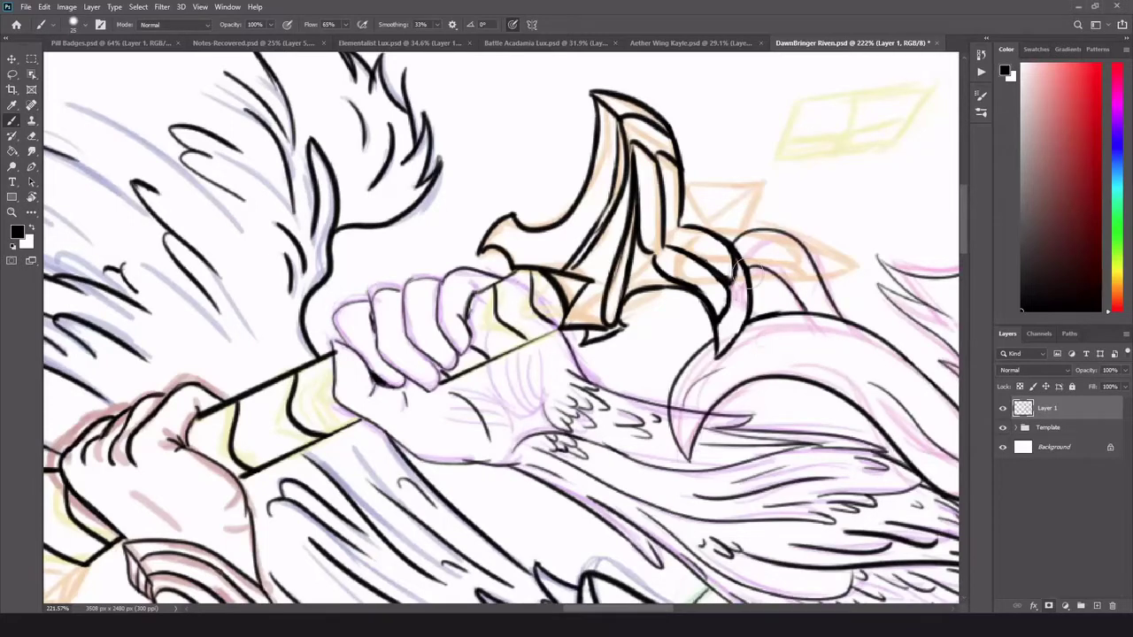
- Add an inner contour to the hook and ink the faceted triangular spike above it
mouse_move(753, 261)
left_mouse_down()
mouse_move(721, 350)
mouse_move(727, 326)
left_mouse_up()
mouse_move(686, 187)
left_mouse_down()
mouse_move(746, 183)
mouse_move(724, 237)
left_mouse_up()
left_click_drag(683, 188, 701, 232)
left_click_drag(743, 186, 691, 228)
left_click_drag(689, 230, 699, 215)
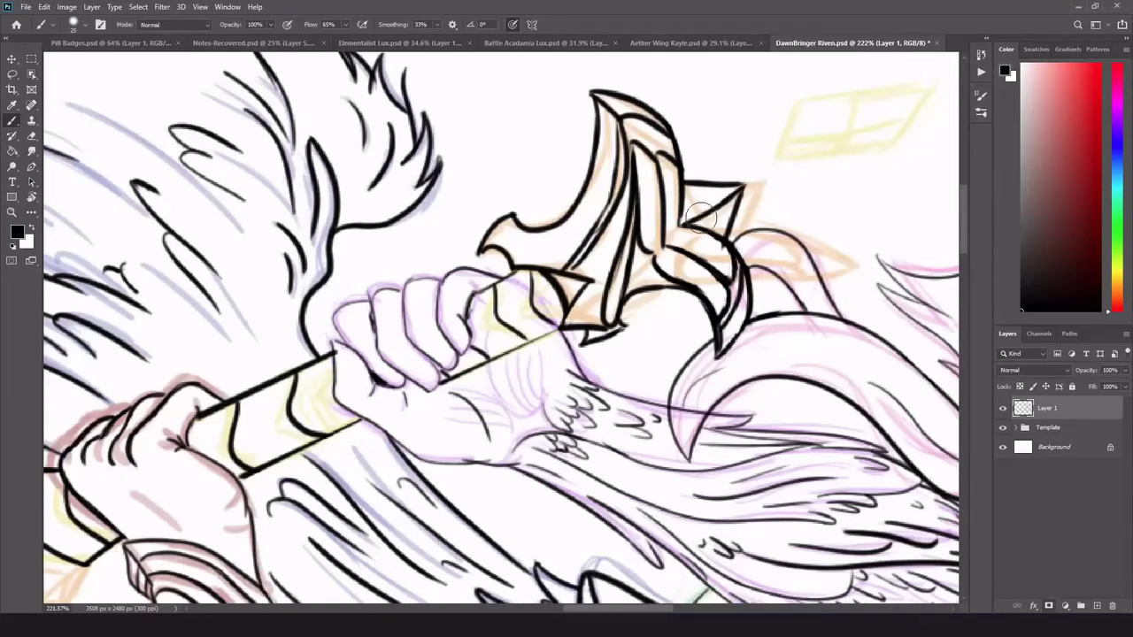
- Ink the floating diamond-shaped crystal beyond the pommel, including its crossing facet lines
mouse_move(769, 166)
left_mouse_down()
mouse_move(801, 105)
mouse_move(847, 157)
left_mouse_up()
left_click_drag(846, 156, 924, 77)
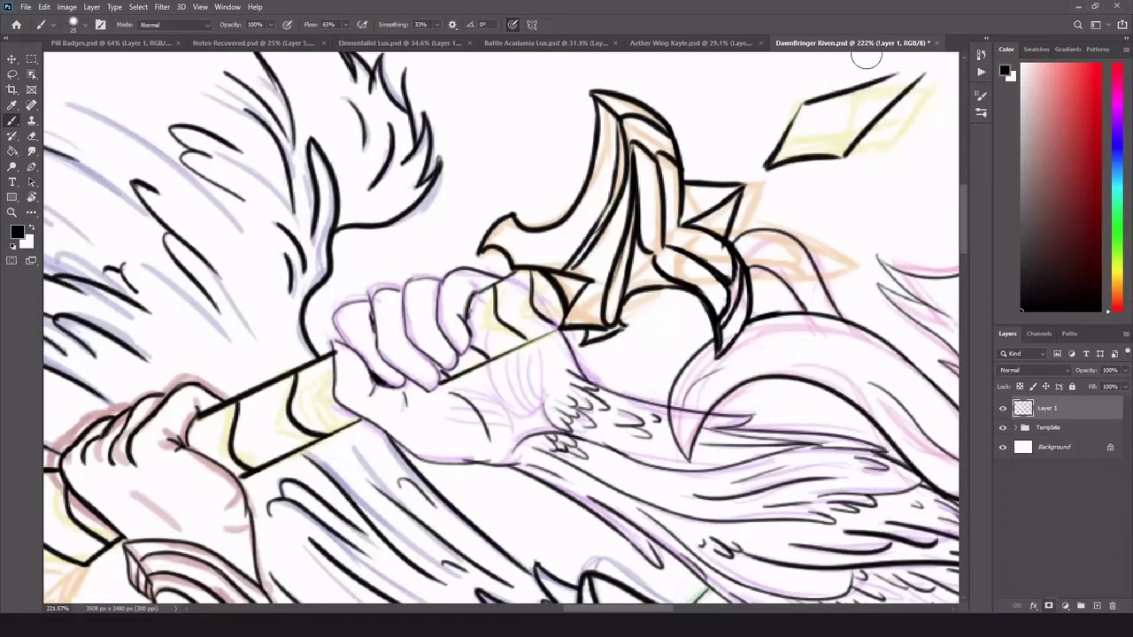
left_click_drag(801, 103, 925, 76)
left_click_drag(925, 76, 823, 129)
left_click_drag(802, 105, 847, 156)
left_click_drag(823, 133, 769, 165)
left_click_drag(803, 104, 823, 133)
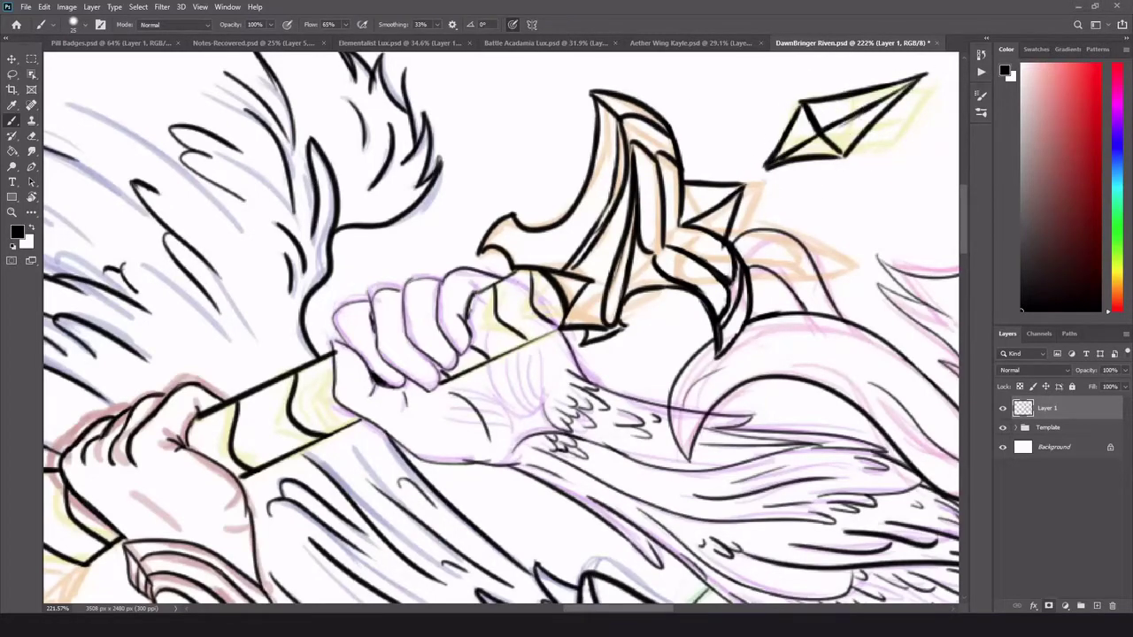
- Examine the coloured sketch without the line art and look through the body-part layers inside the Template group
left_click(1003, 428)
scroll(575, 328, "down", 10)
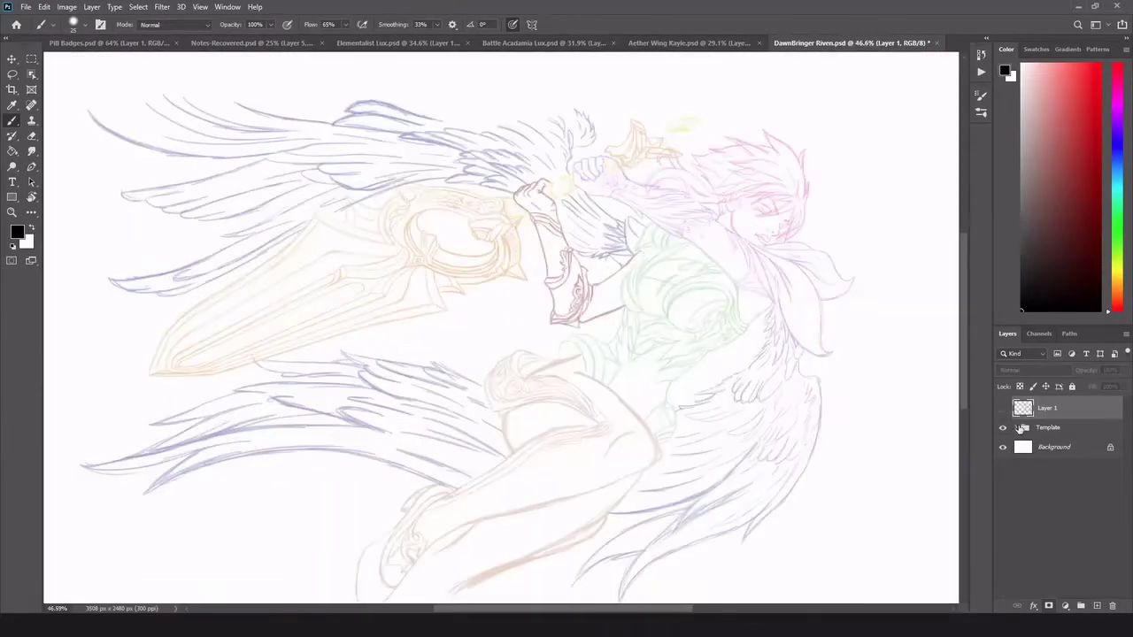
left_click(1019, 428)
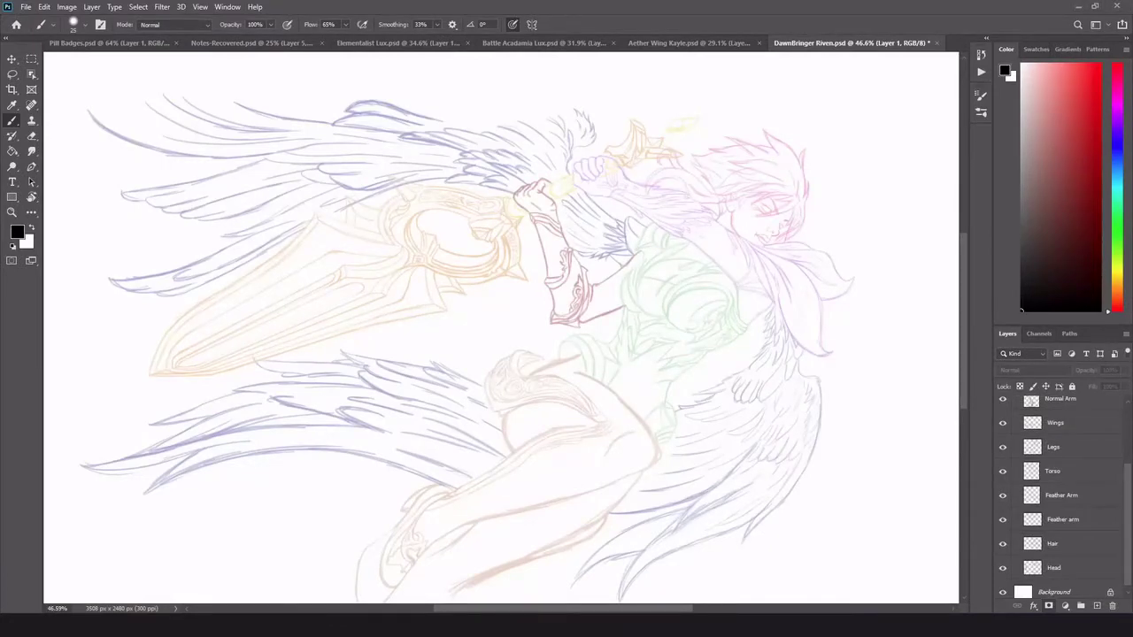
scroll(1053, 460, "up", 2)
left_click(1007, 425)
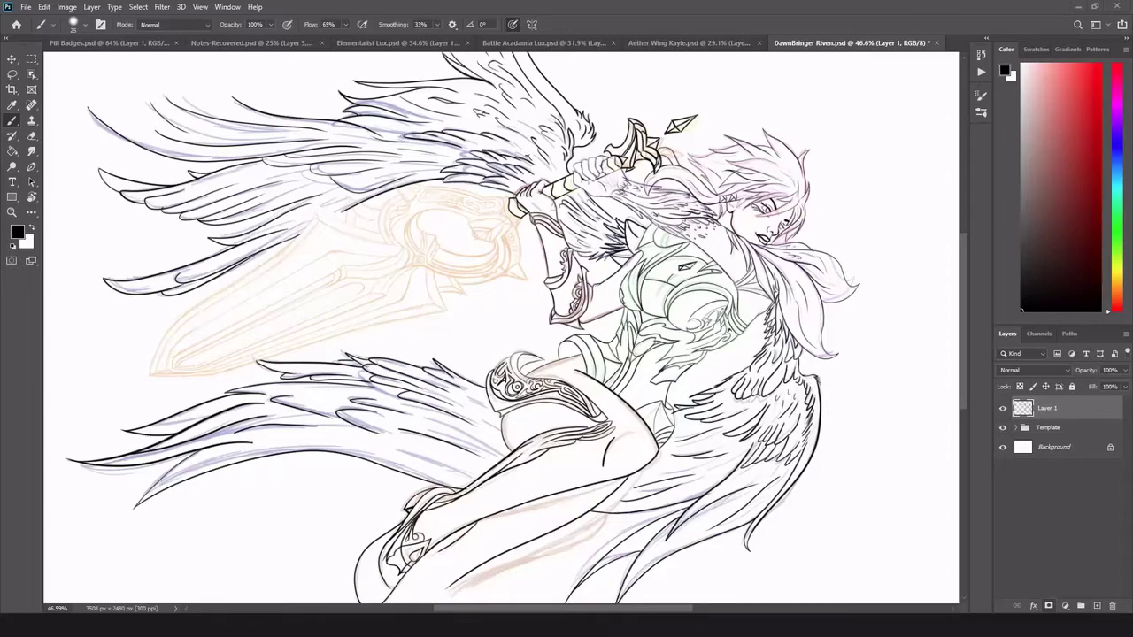
- Ink the outer rim of the collar where the sword's grip meets the guard, plus the narrow wedge and straight edge beside it
scroll(414, 290, "up", 10)
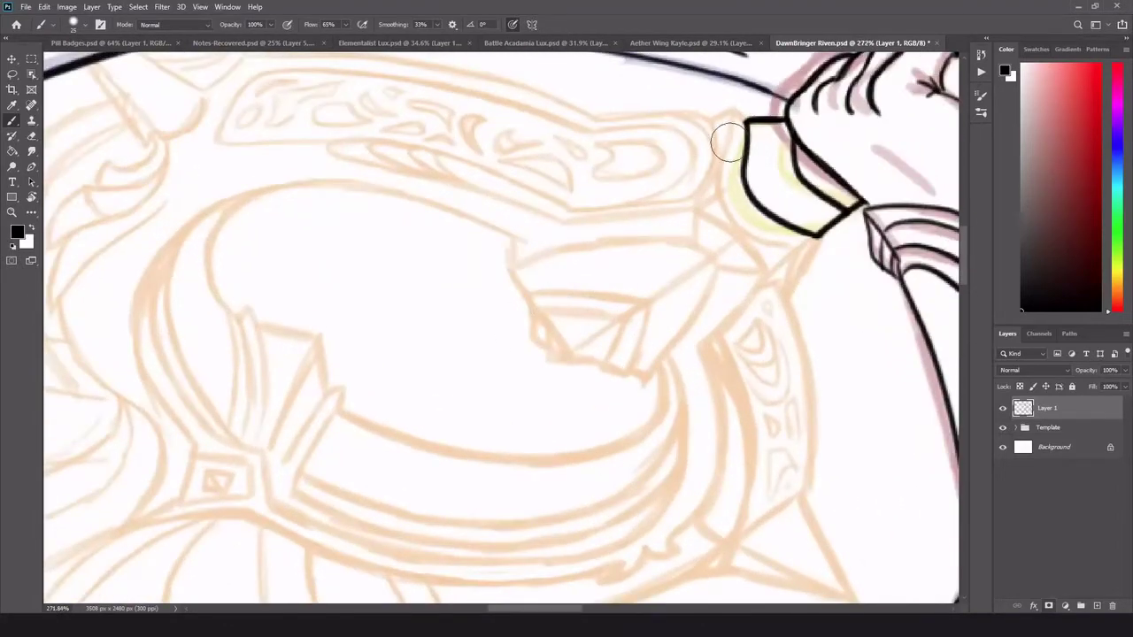
mouse_move(728, 117)
left_mouse_down()
mouse_move(793, 245)
mouse_move(755, 214)
mouse_move(811, 240)
mouse_move(747, 126)
left_mouse_up()
key("ctrl+z")
left_click_drag(731, 111, 710, 120)
mouse_move(820, 239)
left_mouse_down()
mouse_move(789, 295)
mouse_move(710, 337)
left_mouse_up()
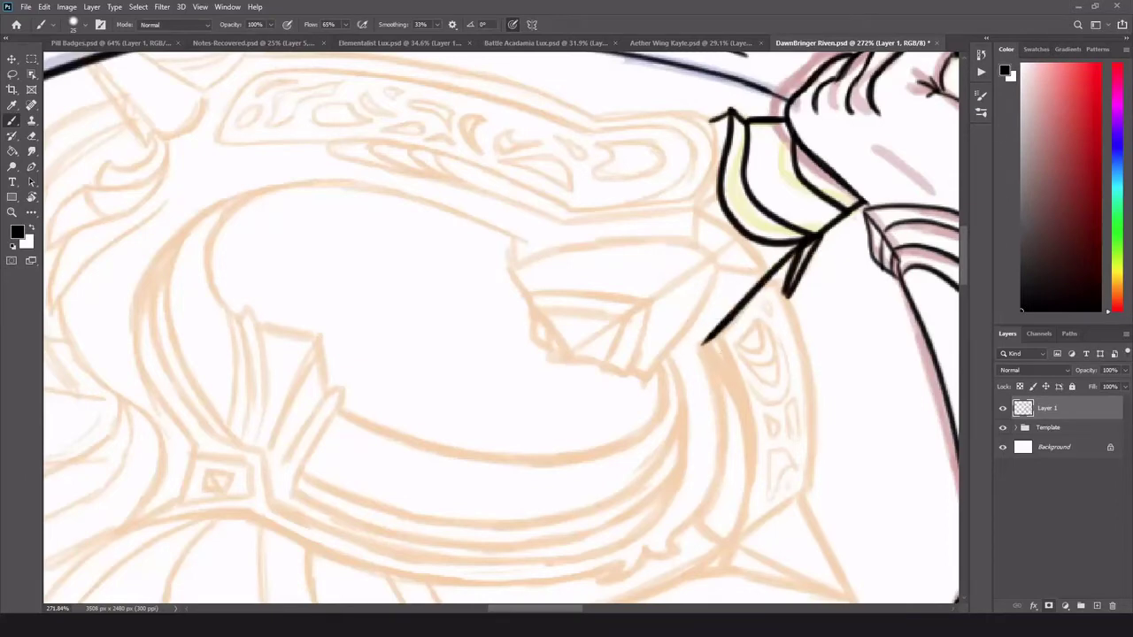
- Ink the collar's short side edge and the faceted tip of the guard's pointed centre block, with its double border lines
left_click_drag(713, 121, 691, 209)
mouse_move(511, 236)
left_mouse_down()
mouse_move(511, 267)
mouse_move(565, 356)
left_mouse_up()
key("ctrl+z")
mouse_move(536, 314)
left_mouse_down()
mouse_move(564, 355)
mouse_move(626, 314)
left_mouse_up()
left_click_drag(627, 313, 606, 364)
left_click_drag(566, 356, 606, 365)
left_click_drag(528, 301, 626, 316)
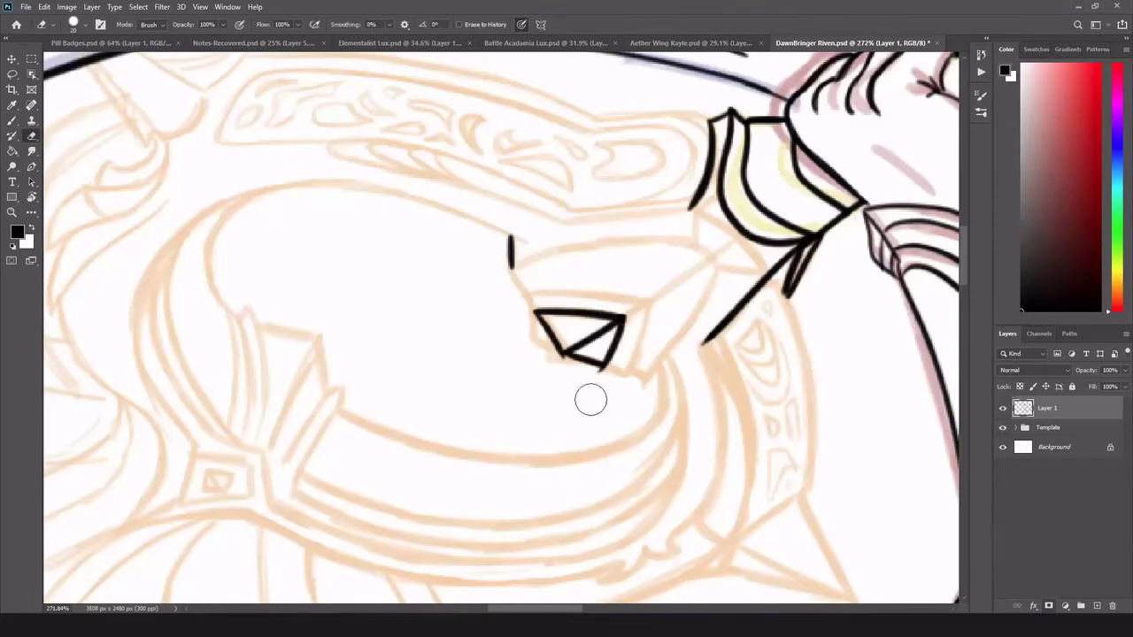
left_click_drag(522, 293, 639, 305)
left_click_drag(639, 305, 628, 370)
- Ink the centre block's diagonal ridge, its side and upper edges, and the small facets joining it to the collar
mouse_move(739, 236)
left_mouse_down()
mouse_move(663, 291)
mouse_move(717, 253)
left_mouse_up()
key("ctrl+z")
left_click_drag(688, 248, 725, 278)
key("ctrl+z")
left_click_drag(695, 209, 763, 269)
key("ctrl+z")
key("ctrl+z")
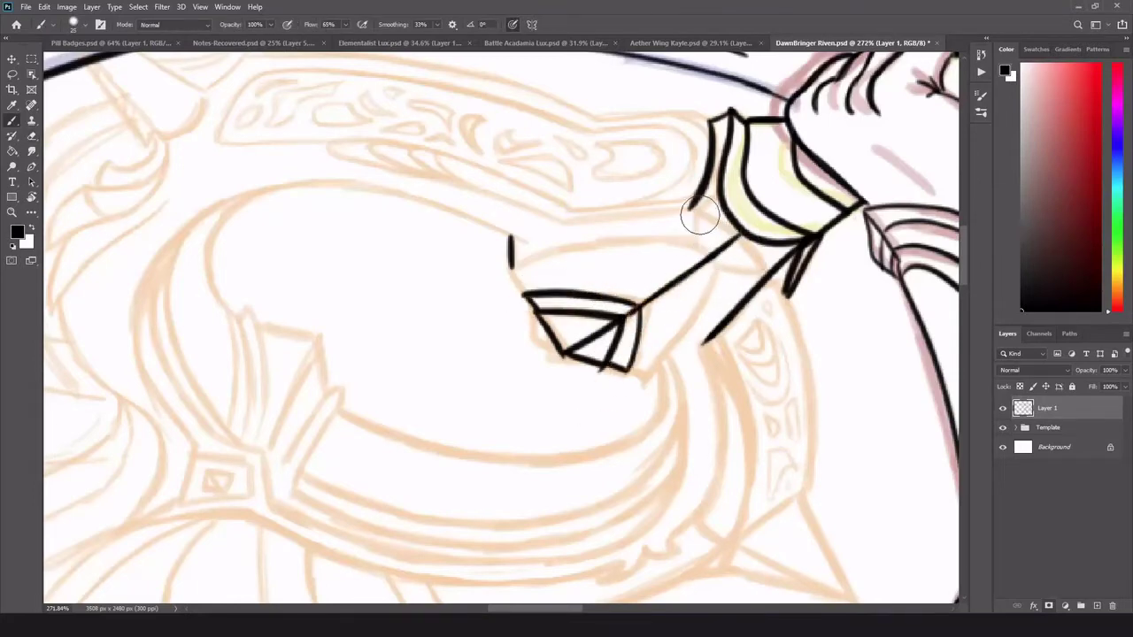
left_click_drag(699, 211, 765, 268)
mouse_move(693, 213)
left_mouse_down()
mouse_move(717, 263)
mouse_move(766, 268)
left_mouse_up()
left_click_drag(717, 268, 651, 383)
left_click_drag(511, 265, 528, 296)
left_click_drag(514, 271, 697, 240)
key("ctrl+z")
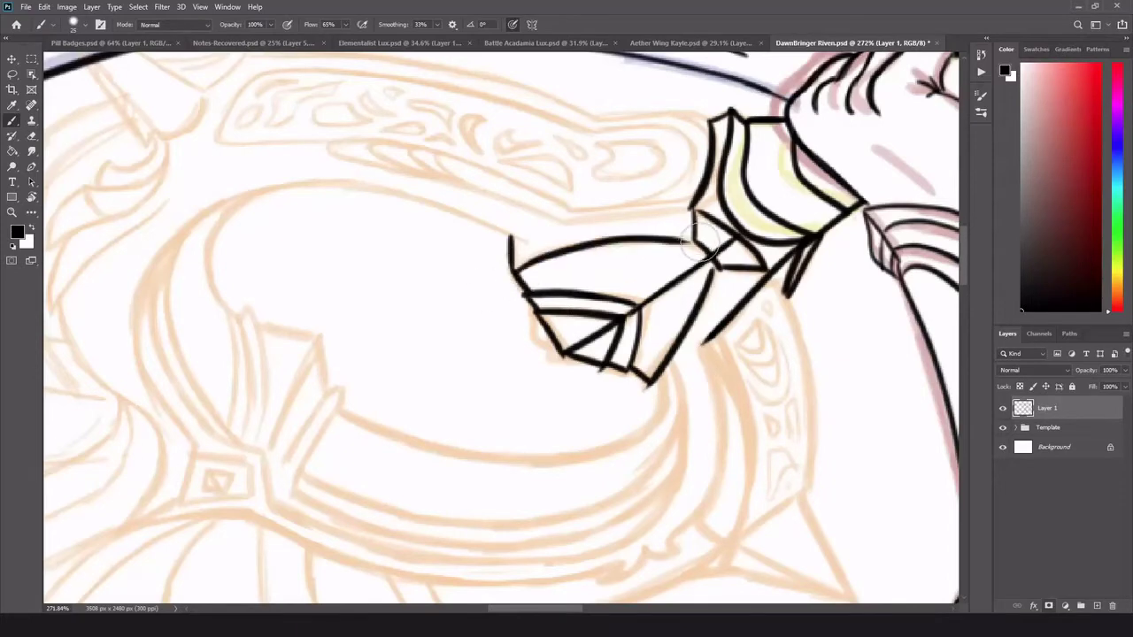
- Clean up around the centre block's lines and thicken its long side edge down to the tip
key("e")
left_click_drag(697, 282, 646, 357)
left_click_drag(679, 255, 618, 258)
key("b")
left_click_drag(715, 269, 679, 350)
key("ctrl+z")
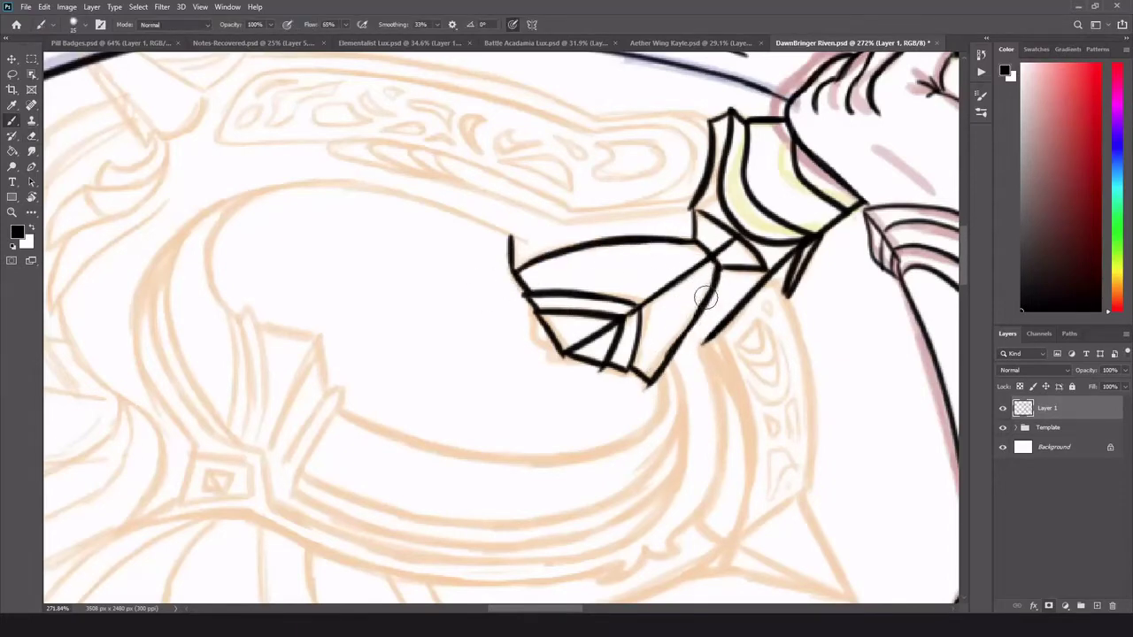
mouse_move(713, 285)
left_mouse_down()
mouse_move(678, 346)
mouse_move(678, 375)
mouse_move(687, 339)
left_mouse_up()
key("e")
key("b")
left_click_drag(652, 381, 688, 335)
- Ink the outline of the curved side panel on the guard and the faceted triangular spike at its end
left_click_drag(729, 442, 628, 284)
scroll(628, 284, "up", 1)
left_click_drag(689, 112, 717, 341)
mouse_move(616, 174)
left_mouse_down()
mouse_move(650, 395)
mouse_move(780, 469)
mouse_move(646, 396)
left_mouse_up()
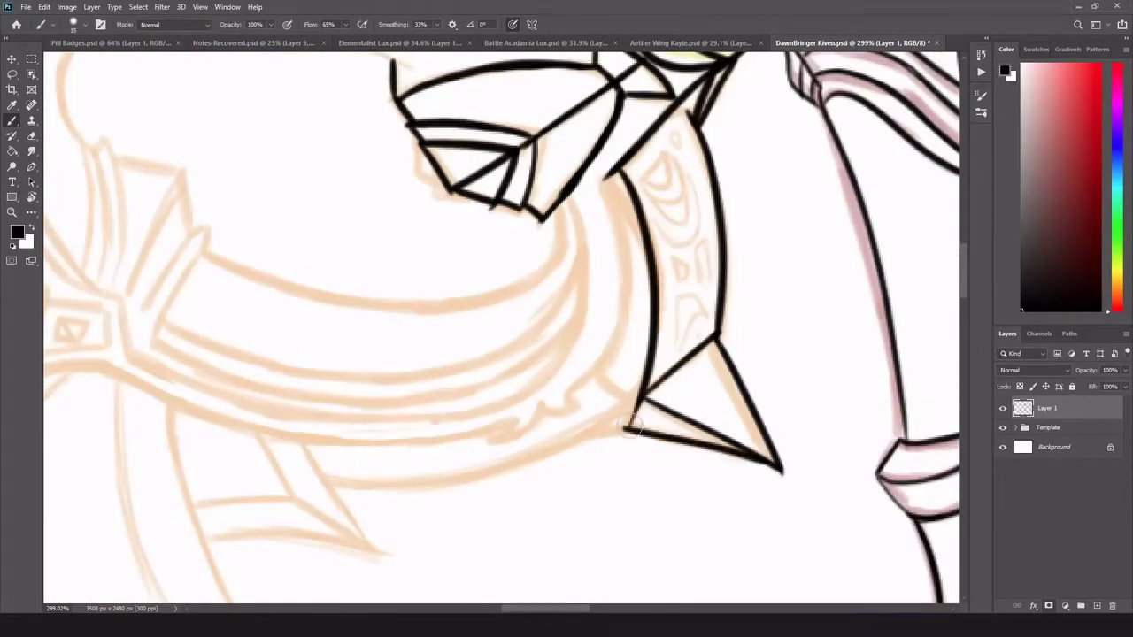
- Rotate the canvas and ink the fan-shaped pleated ornament on the far side of the guard's oval opening
key("r")
left_click_drag(620, 212, 566, 223)
scroll(567, 223, "up", 1)
key("b")
mouse_move(500, 184)
left_mouse_down()
mouse_move(500, 287)
mouse_move(519, 301)
mouse_move(591, 276)
left_mouse_up()
key("ctrl+z")
left_click_drag(520, 300, 490, 285)
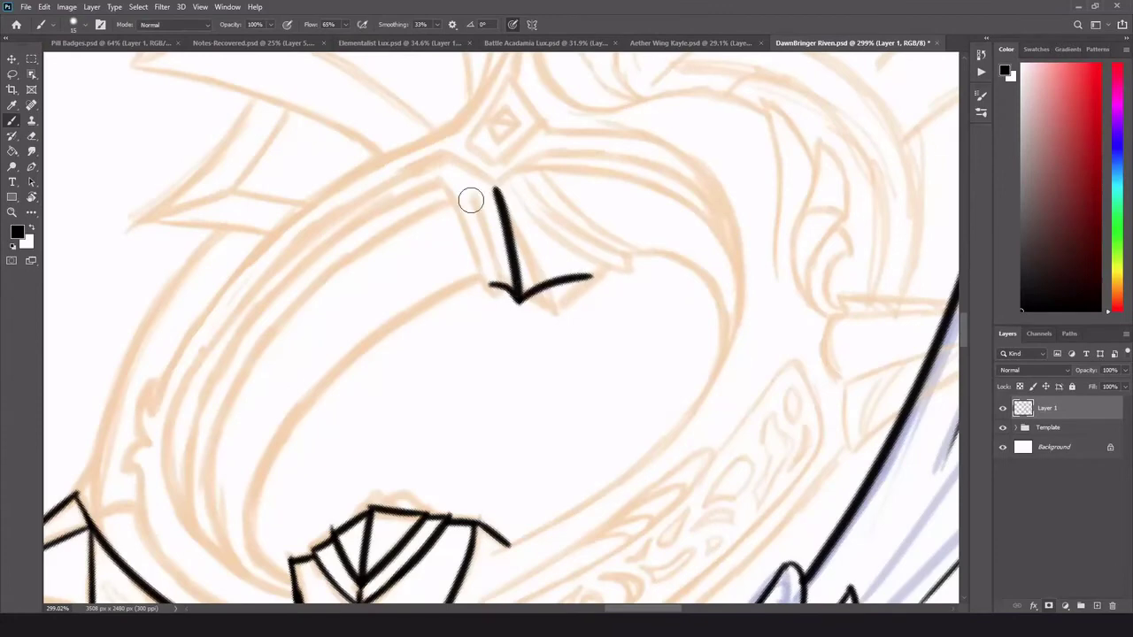
left_click_drag(472, 200, 466, 281)
left_click_drag(449, 172, 465, 285)
mouse_move(516, 183)
left_mouse_down()
mouse_move(591, 278)
mouse_move(609, 284)
left_mouse_up()
- Ink the inner edge of the guard's oval opening from the fan ornament to the centre block, plus the ring curve beside the fan
mouse_move(525, 174)
left_mouse_down()
mouse_move(610, 262)
mouse_move(692, 415)
left_mouse_up()
mouse_move(464, 281)
left_mouse_down()
mouse_move(248, 553)
mouse_move(294, 583)
left_mouse_up()
left_click_drag(251, 552, 291, 582)
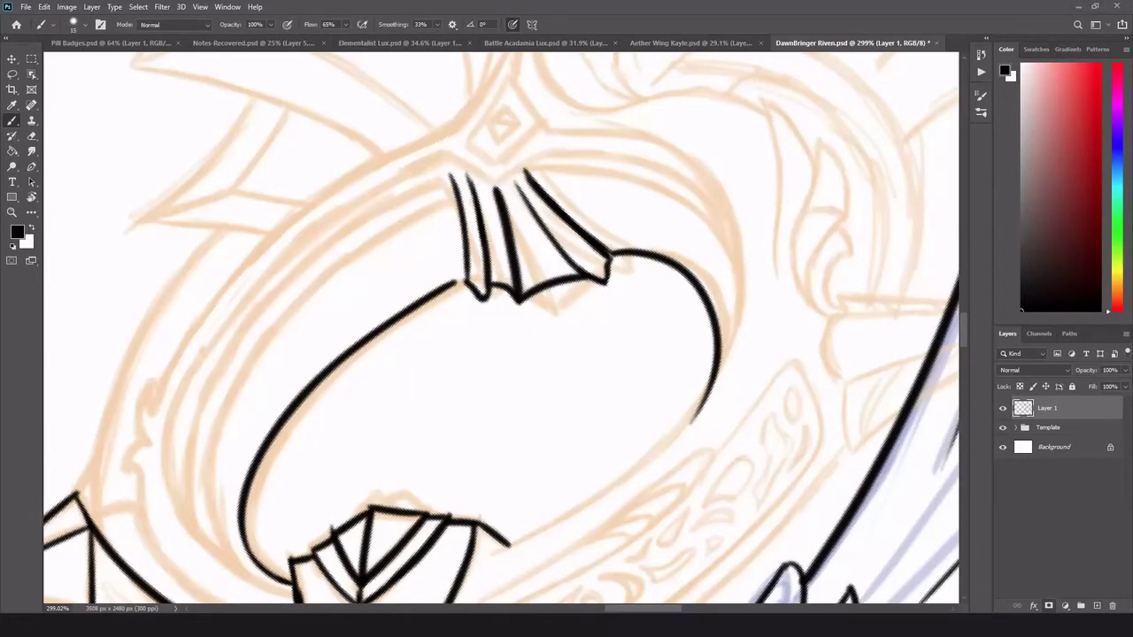
scroll(485, 203, "down", 2)
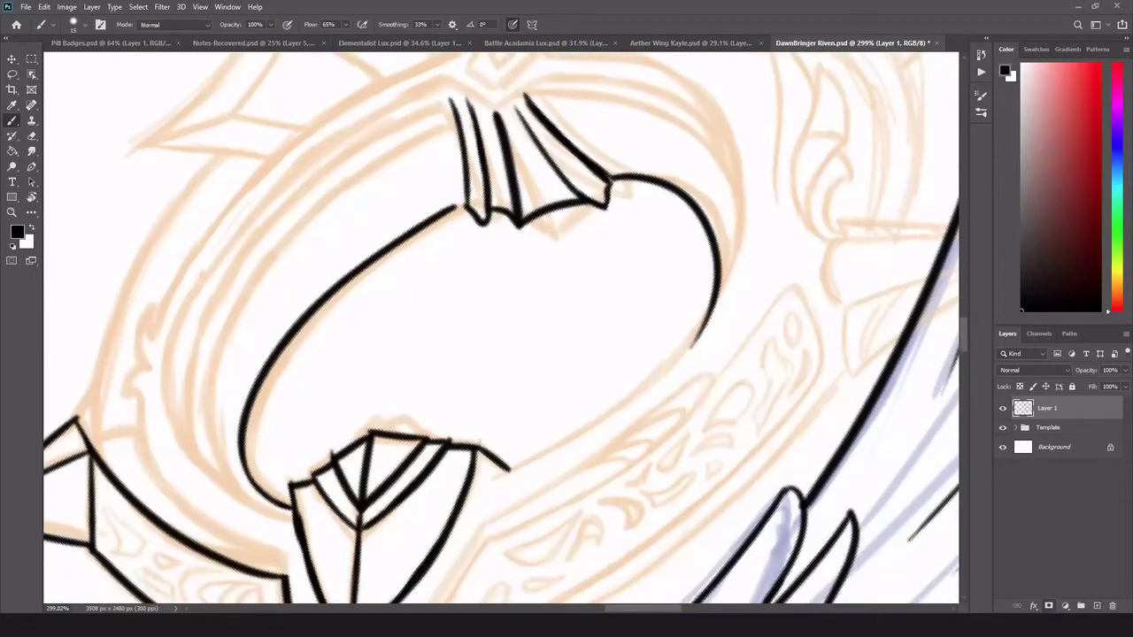
left_click_drag(506, 474, 620, 384)
key("ctrl+z")
mouse_move(528, 93)
left_mouse_down()
mouse_move(514, 476)
mouse_move(490, 492)
mouse_move(612, 409)
mouse_move(559, 427)
left_mouse_up()
key("ctrl+z")
key("e")
mouse_move(714, 347)
left_mouse_down()
mouse_move(734, 260)
mouse_move(704, 349)
left_mouse_up()
scroll(549, 351, "left", 3)
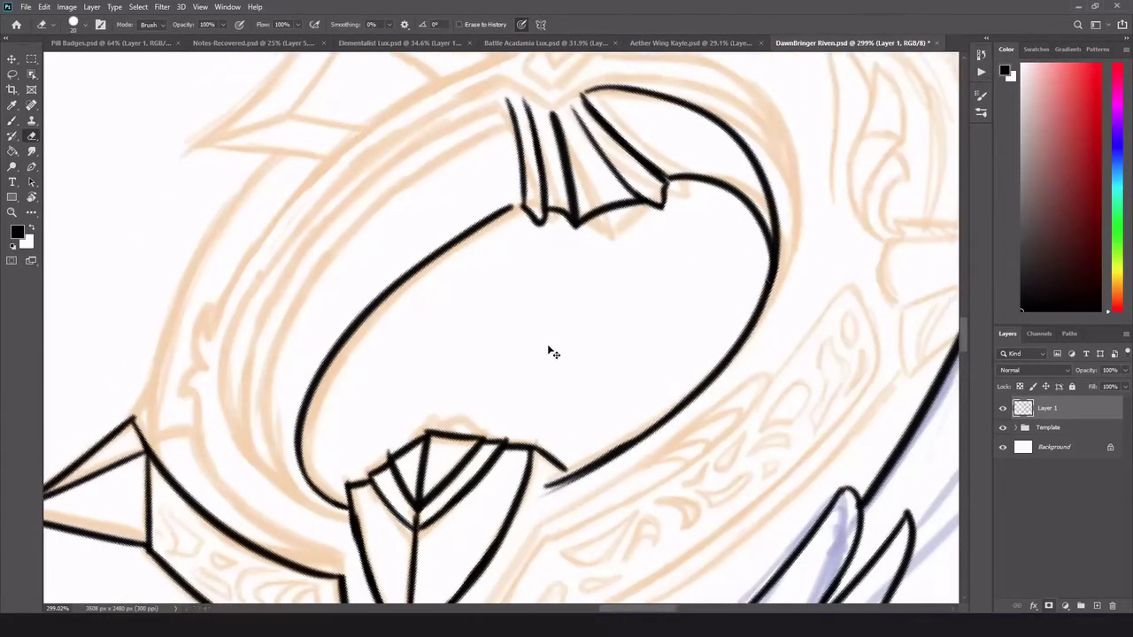
- Ink the ring's second contour from the fan ornament around to the centre block, redoing the stroke until it follows the sketch
key("b")
left_click_drag(611, 100, 432, 506)
key("ctrl+z")
mouse_move(611, 99)
left_mouse_down()
mouse_move(443, 510)
mouse_move(413, 500)
mouse_move(558, 116)
mouse_move(342, 427)
mouse_move(463, 174)
mouse_move(402, 482)
mouse_move(447, 509)
mouse_move(410, 503)
mouse_move(443, 509)
left_mouse_up()
key("ctrl+z")
key("ctrl+z")
key("ctrl+z")
key("ctrl+z")
key("e")
key("b")
scroll(683, 133, "up", 3)
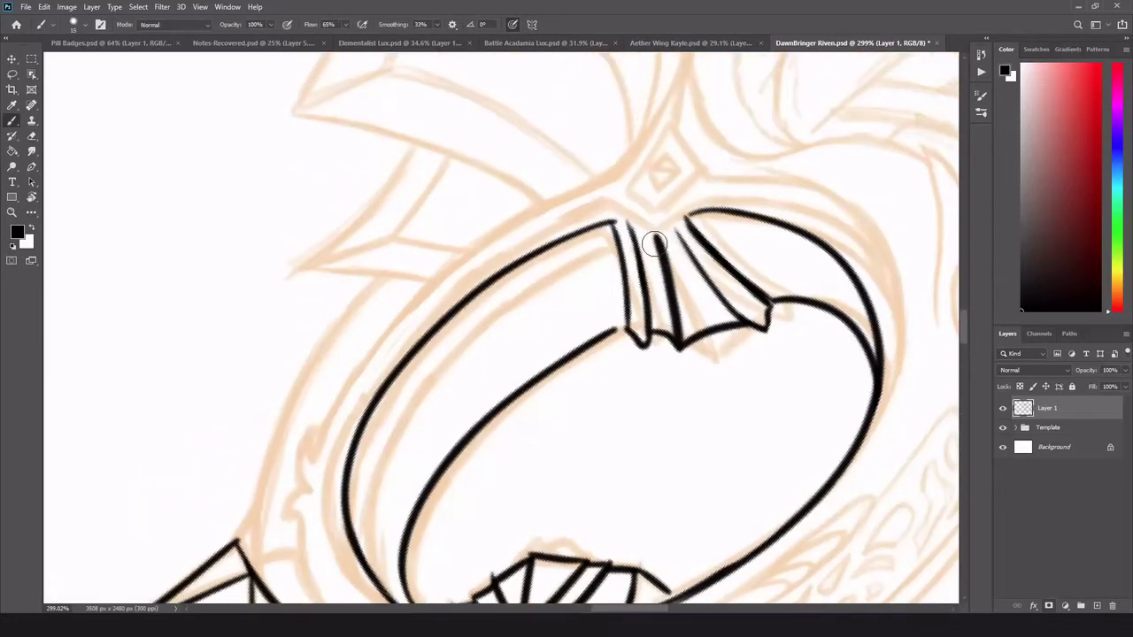
- Ink the diamond with its small inner gem above the fan ornament and the V-shaped band beneath it
mouse_move(669, 115)
left_mouse_down()
mouse_move(638, 173)
mouse_move(653, 202)
left_mouse_up()
mouse_move(653, 203)
left_mouse_down()
mouse_move(681, 170)
mouse_move(653, 180)
left_mouse_up()
left_click_drag(670, 115, 679, 168)
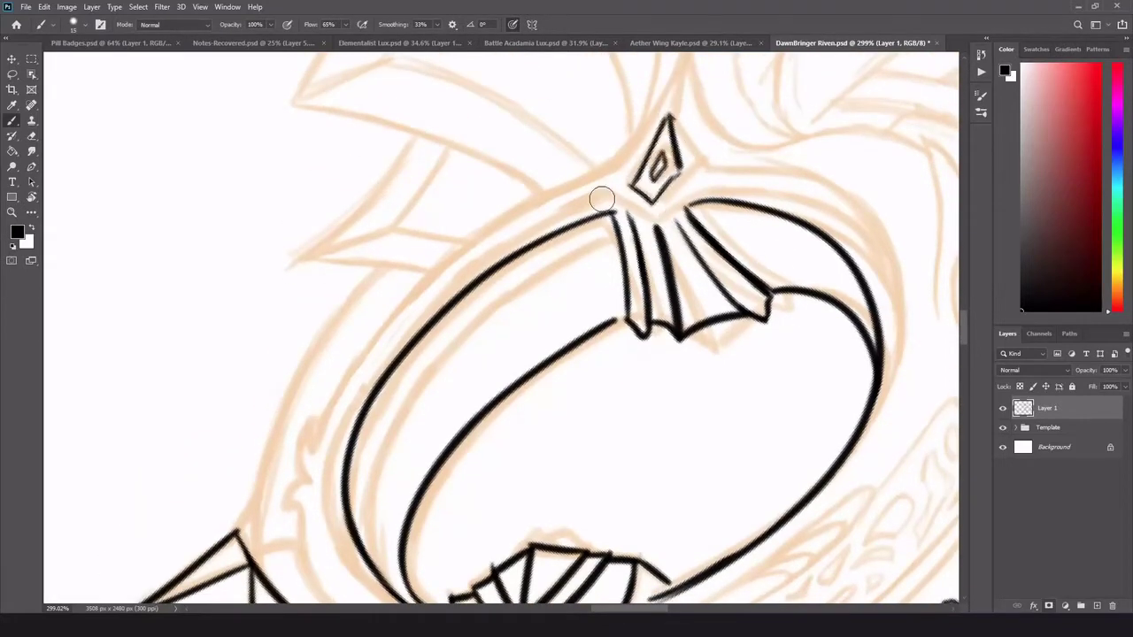
mouse_move(596, 192)
left_mouse_down()
mouse_move(662, 233)
mouse_move(713, 188)
left_mouse_up()
left_click_drag(622, 209, 633, 232)
mouse_move(605, 200)
left_mouse_down()
mouse_move(631, 283)
mouse_move(626, 233)
left_mouse_up()
key("e")
scroll(695, 188, "down", 4)
key("b")
scroll(643, 223, "up", 2)
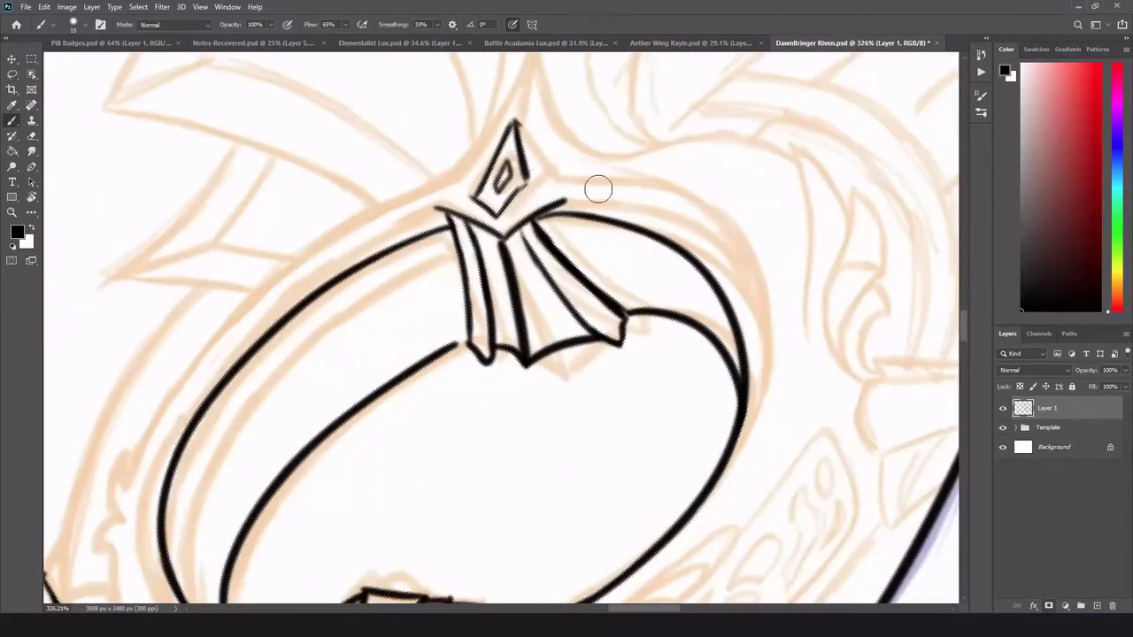
- Ink the ring's outer contour on both sides of the diamond
mouse_move(531, 184)
left_mouse_down()
mouse_move(703, 244)
mouse_move(731, 437)
mouse_move(730, 404)
left_mouse_up()
scroll(734, 405, "left", 5)
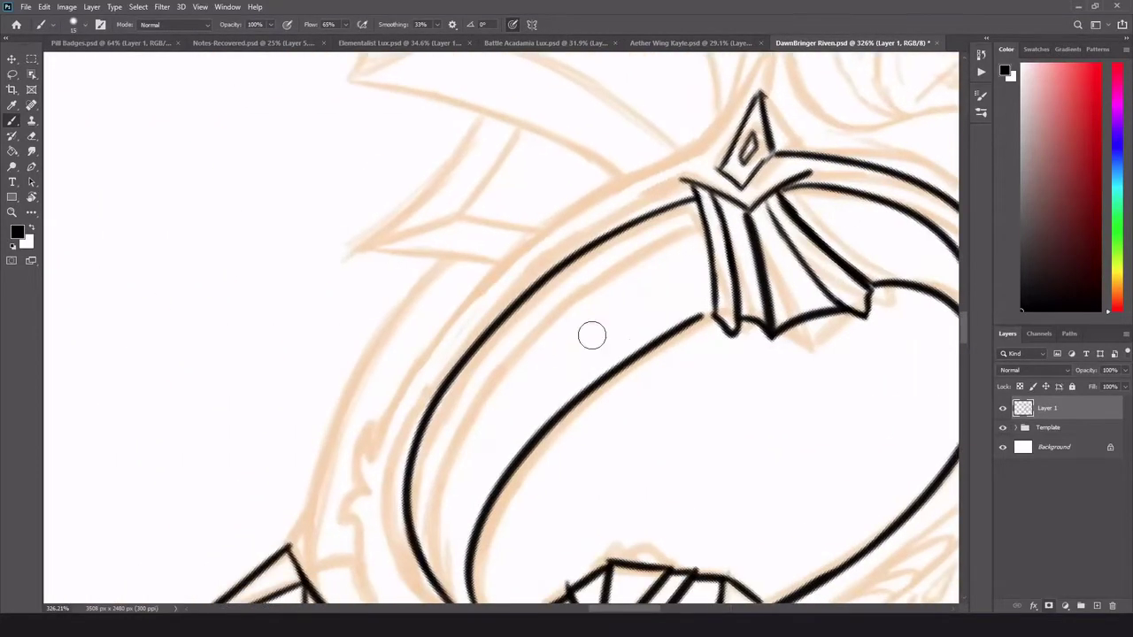
left_click_drag(444, 447, 677, 204)
key("ctrl+z")
left_click_drag(787, 159, 629, 233)
mouse_move(444, 448)
left_mouse_down()
mouse_move(641, 226)
mouse_move(685, 206)
mouse_move(673, 205)
left_mouse_up()
key("ctrl+z")
key("ctrl+z")
scroll(399, 522, "down", 3)
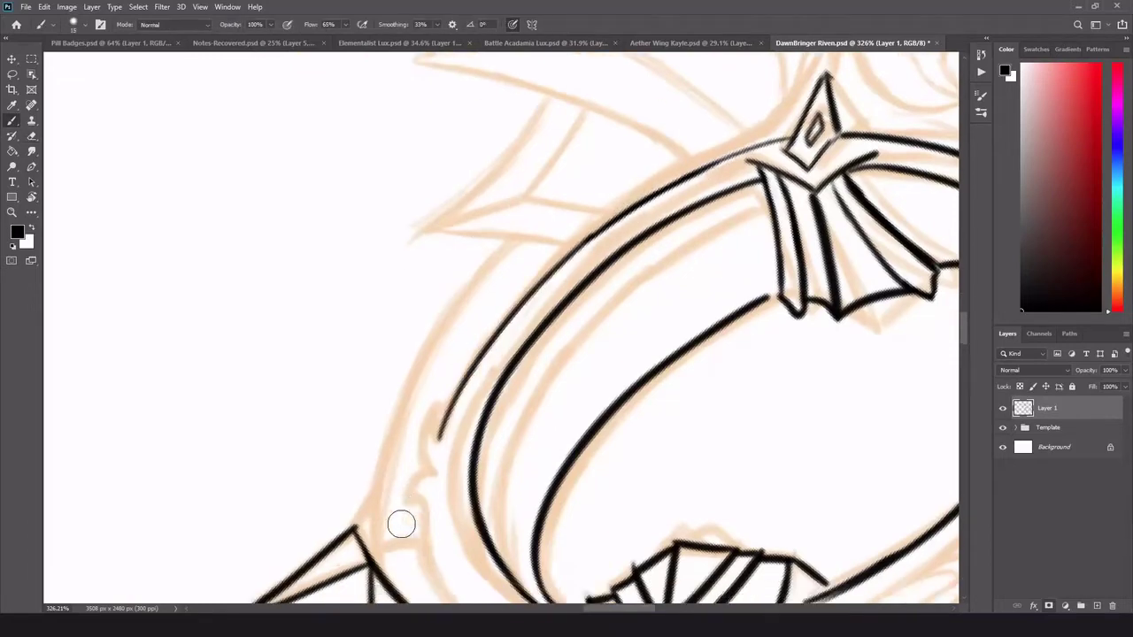
- Ink the guard's outermost curved edge down to the base of the triangular spike and connect it there
mouse_move(513, 146)
left_mouse_down()
mouse_move(380, 397)
mouse_move(374, 442)
left_mouse_up()
left_click_drag(389, 344, 372, 469)
left_click_drag(356, 433, 388, 332)
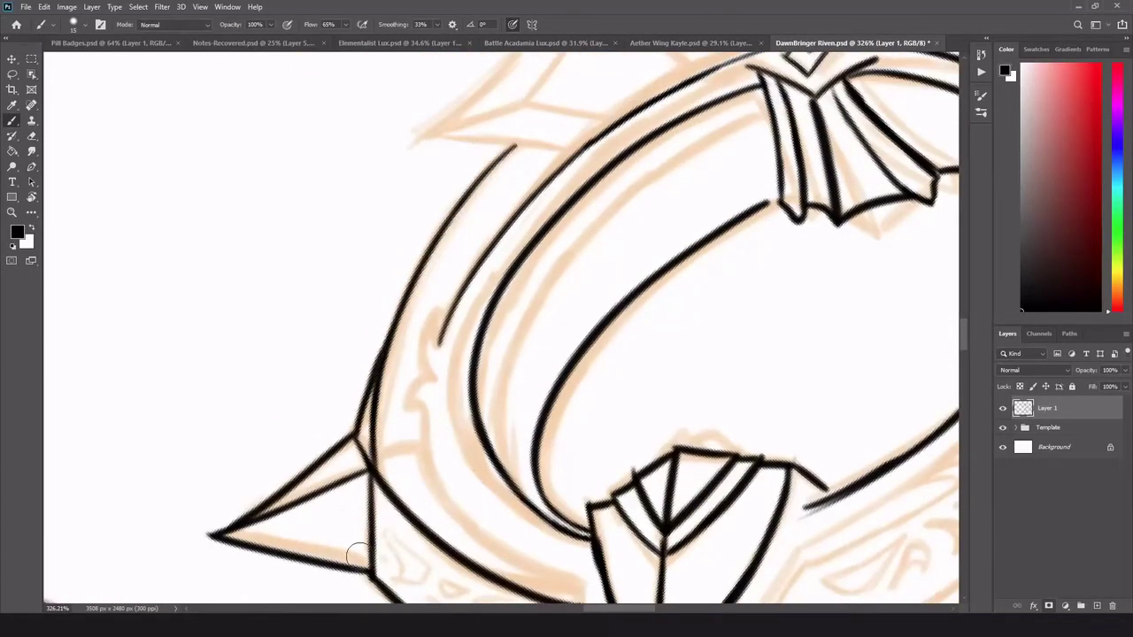
scroll(448, 539, "down", 5)
scroll(461, 469, "up", 3)
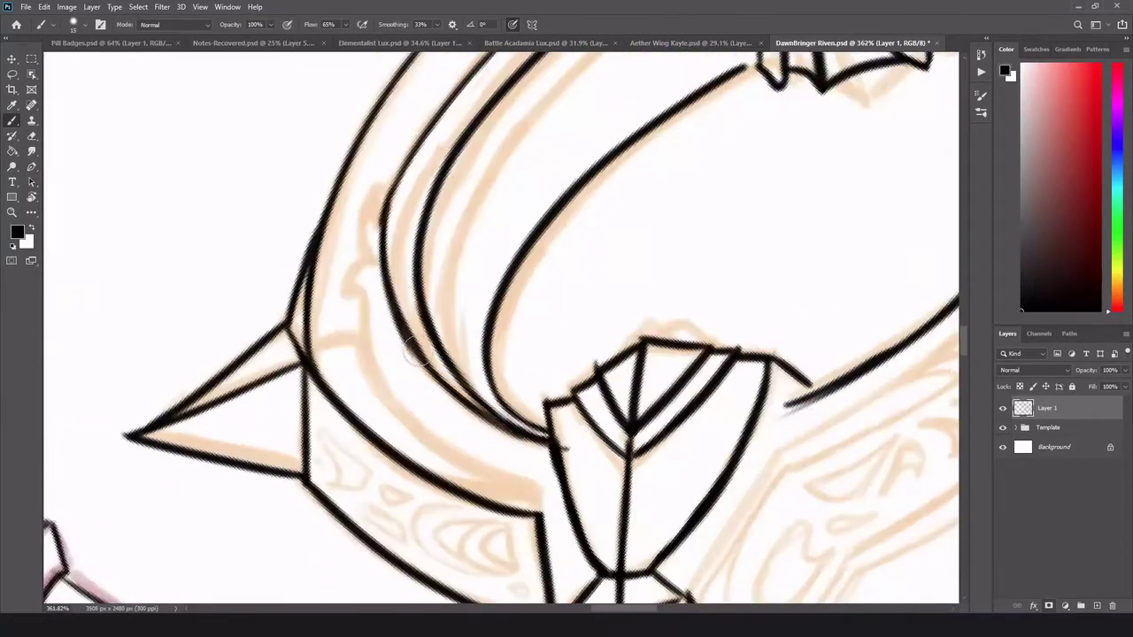
- Smooth the join in the ring's outer contour and erase stray marks around the centre block's edges
key("e")
left_click_drag(387, 189, 378, 237)
key("b")
left_click_drag(423, 131, 383, 236)
key("e")
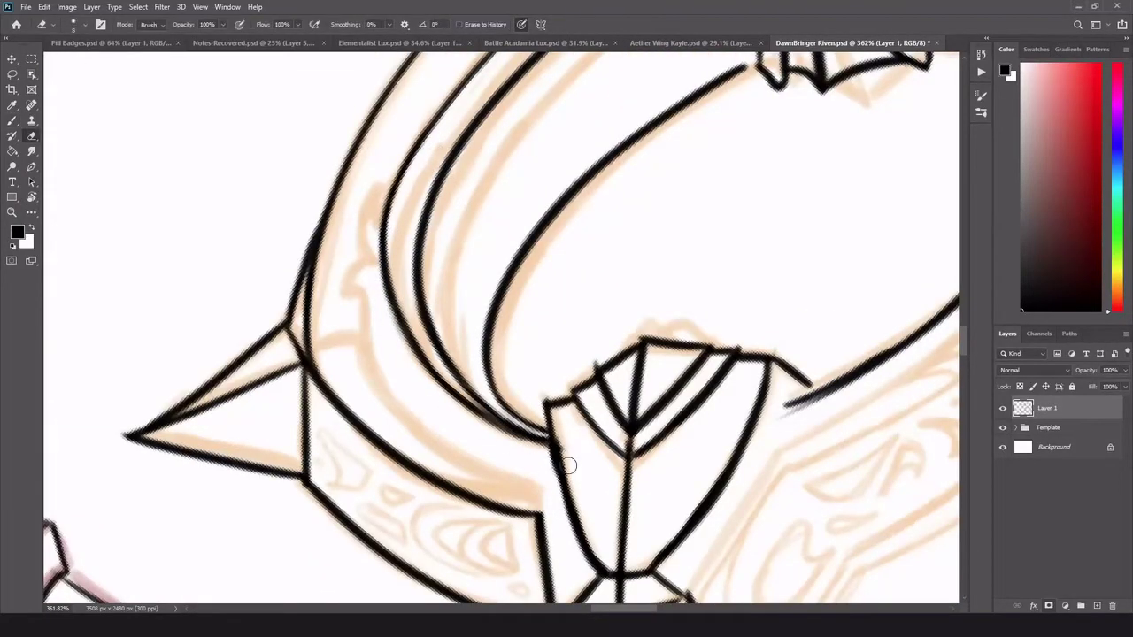
left_click_drag(569, 465, 563, 440)
left_click_drag(545, 450, 599, 577)
left_click_drag(670, 550, 720, 477)
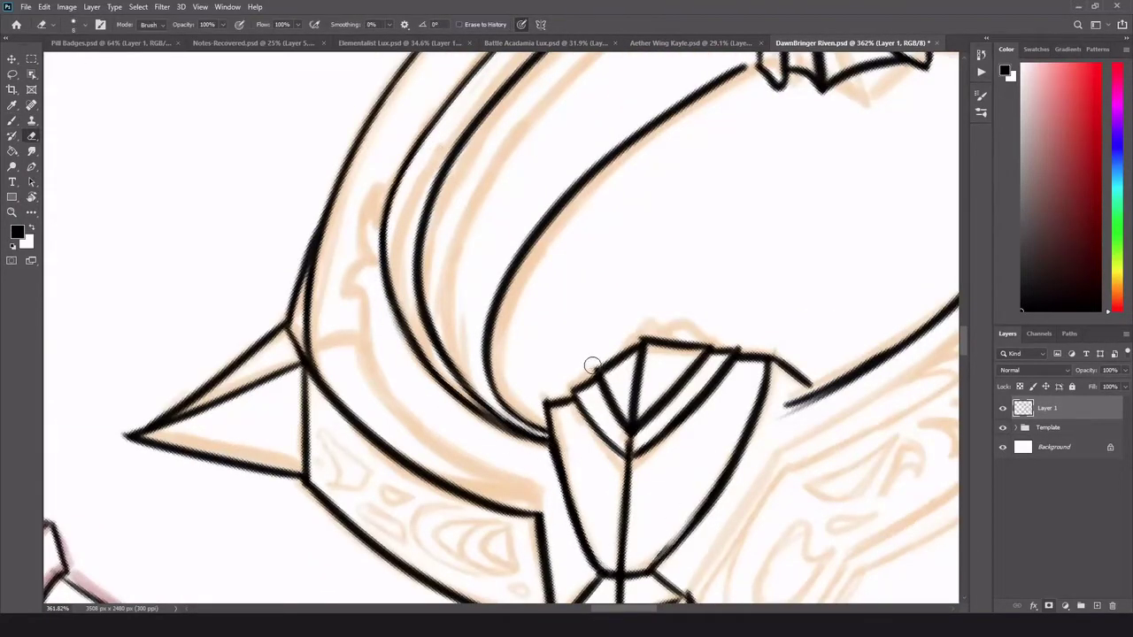
scroll(730, 269, "down", 3)
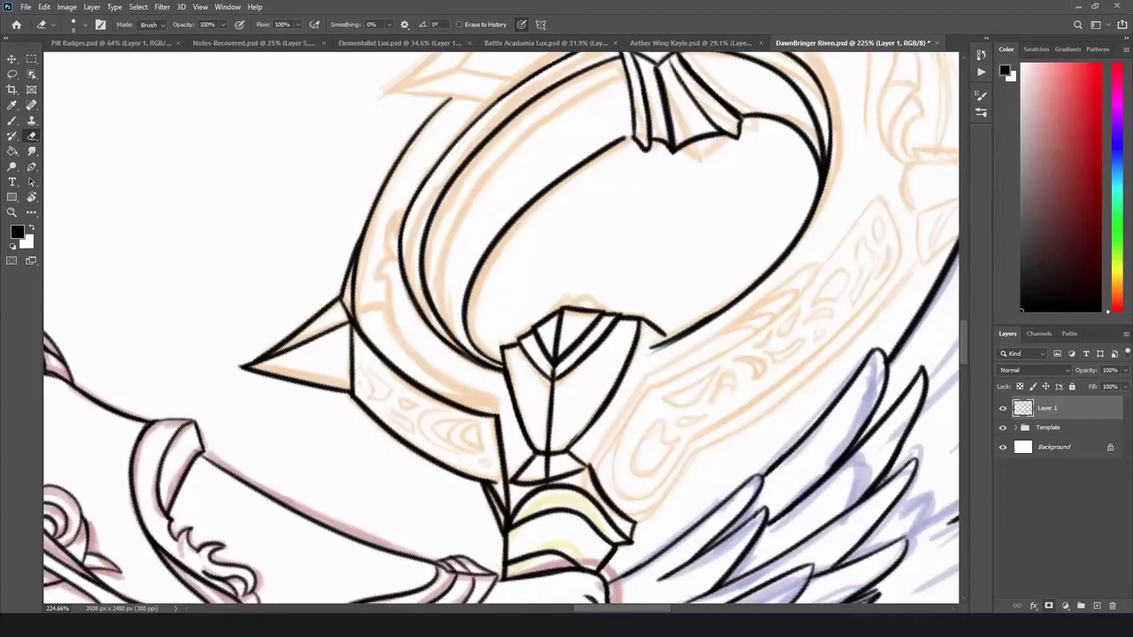
- Ink the outer outline of the long ornate band running along the guard, including its rounded end beside the collar
scroll(669, 332, "up", 1)
scroll(665, 389, "right", 3)
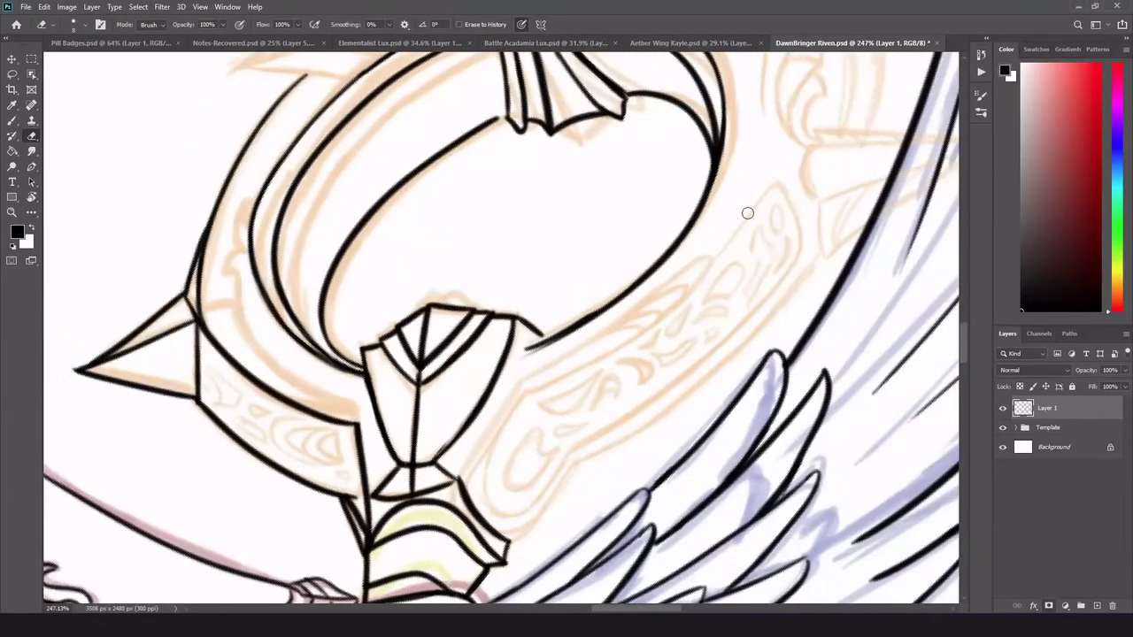
key("b")
left_click_drag(569, 461, 510, 536)
left_click_drag(821, 255, 682, 408)
key("ctrl+z")
left_click_drag(820, 256, 802, 287)
key("ctrl+z")
left_click_drag(570, 459, 821, 255)
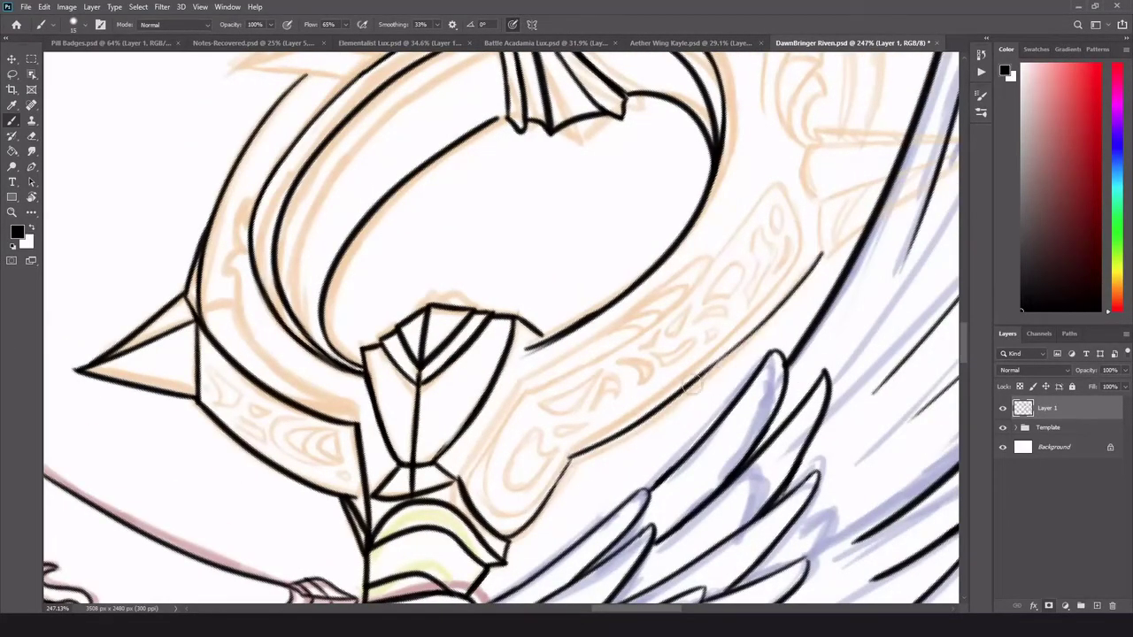
left_click_drag(680, 395, 793, 292)
left_click_drag(570, 458, 528, 528)
left_click_drag(455, 483, 514, 376)
key("ctrl+z")
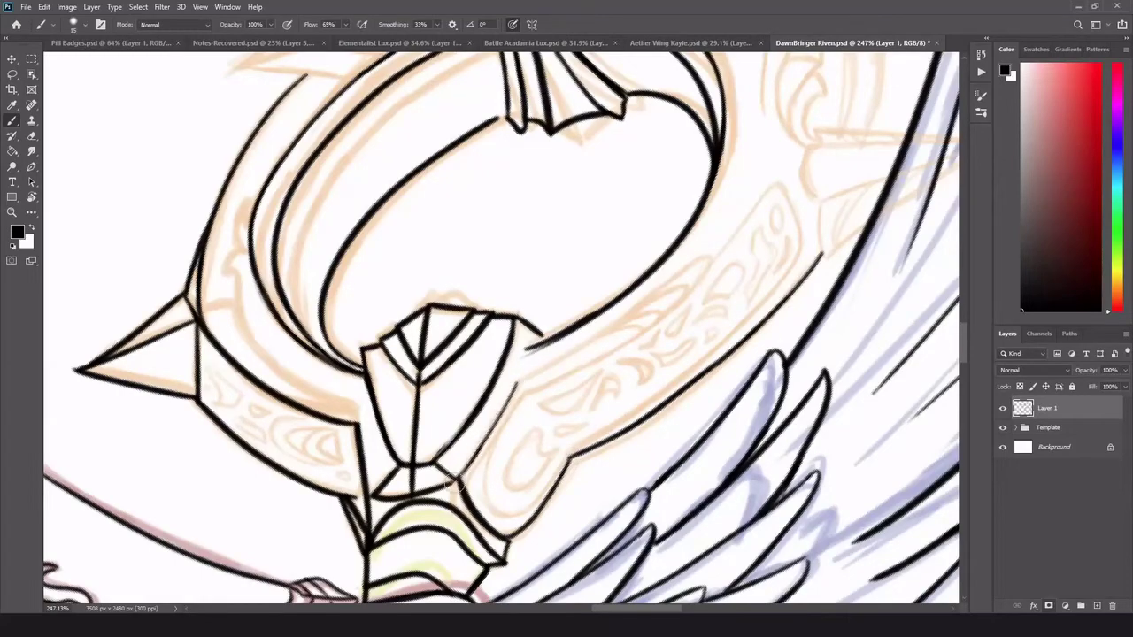
- Ink the small inner leaf with its curled lower tips on the ornament beyond the guard's ring
scroll(455, 497, "down", 3)
scroll(708, 333, "up", 3)
left_click_drag(708, 333, 621, 490)
left_click_drag(653, 317, 641, 368)
left_click_drag(644, 294, 653, 317)
left_click_drag(628, 223, 650, 284)
mouse_move(650, 285)
left_mouse_down()
mouse_move(623, 370)
mouse_move(639, 368)
left_mouse_up()
left_click_drag(629, 224, 639, 368)
- Ink the tall outer leaf of the ornament and the short cross lines dividing its tips
mouse_move(577, 188)
left_mouse_down()
mouse_move(625, 263)
mouse_move(597, 355)
left_mouse_up()
mouse_move(625, 255)
left_mouse_down()
mouse_move(595, 237)
mouse_move(651, 283)
left_mouse_up()
key("ctrl+z")
left_click_drag(636, 304, 653, 316)
left_click_drag(596, 237, 624, 255)
key("e")
key("b")
scroll(663, 392, "down", 4)
scroll(662, 392, "left", 3)
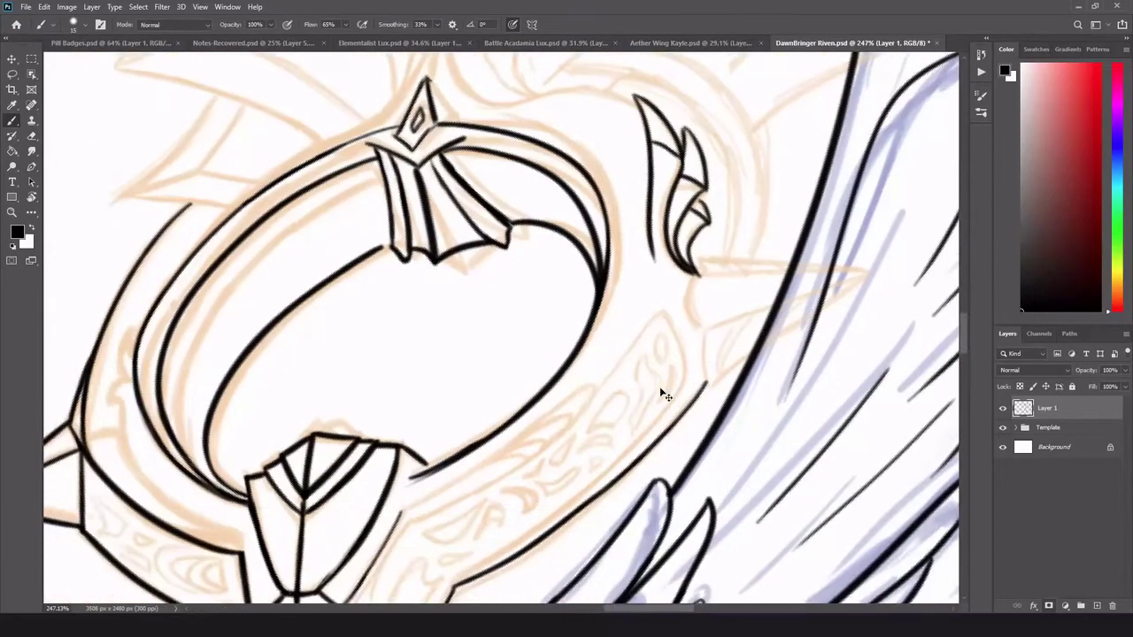
- Ink the ornate band's inner edge from the base of the leaf ornament to the centre block, then clean and thicken it
mouse_move(688, 177)
left_mouse_down()
mouse_move(732, 210)
mouse_move(441, 444)
left_mouse_up()
left_click_drag(696, 208, 666, 269)
left_click_drag(655, 177, 841, 175)
key("e")
mouse_move(632, 283)
left_mouse_down()
mouse_move(684, 189)
mouse_move(627, 290)
left_mouse_up()
mouse_move(648, 225)
left_mouse_down()
mouse_move(661, 189)
mouse_move(588, 303)
left_mouse_up()
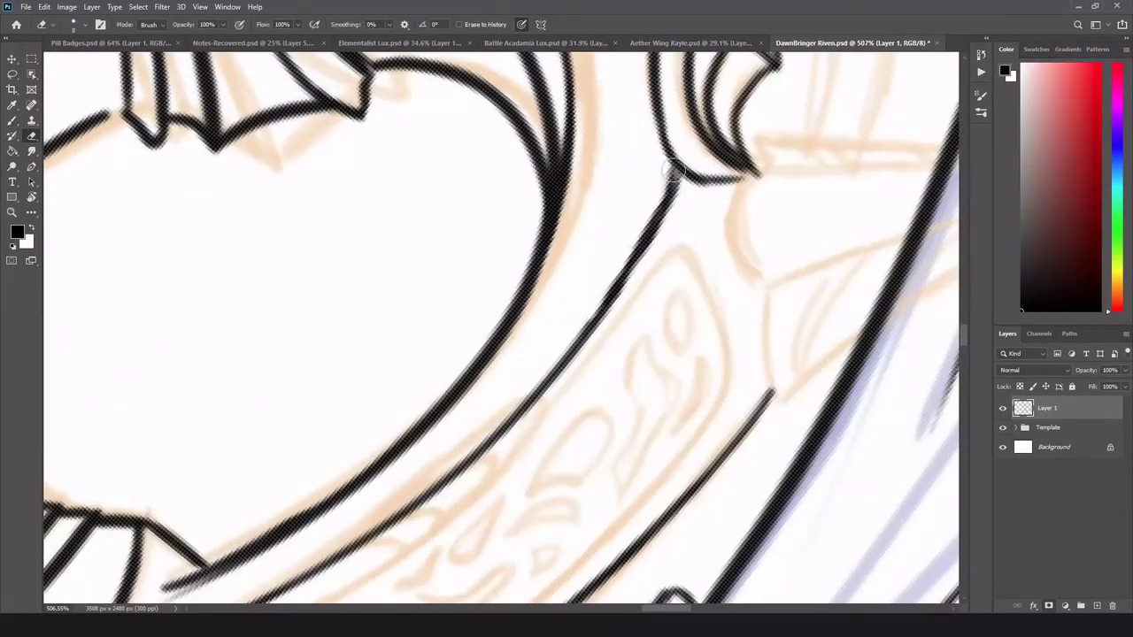
key("b")
left_click_drag(675, 166, 536, 382)
- Ink the inset border inside the ornate band, from its pointed end to the rounded end near the collar
scroll(708, 209, "down", 4)
scroll(723, 275, "up", 1)
left_click_drag(699, 169, 723, 270)
scroll(723, 271, "down", 2)
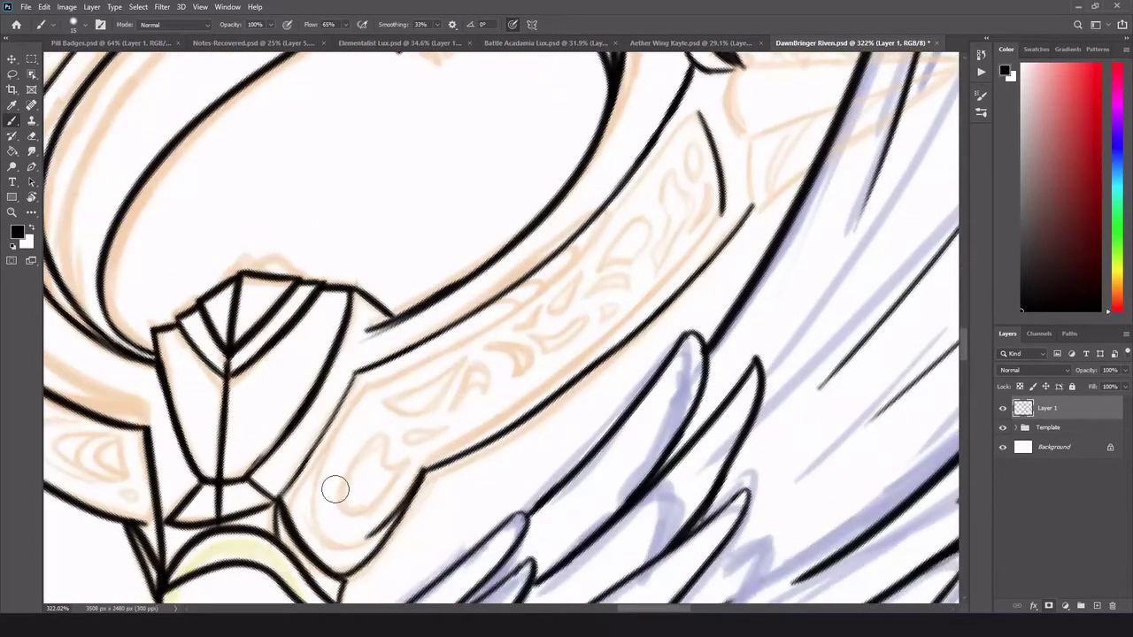
mouse_move(361, 391)
left_mouse_down()
mouse_move(321, 534)
mouse_move(385, 529)
left_mouse_up()
mouse_move(698, 113)
left_mouse_down()
mouse_move(437, 361)
mouse_move(451, 342)
left_mouse_up()
key("ctrl+z")
left_click_drag(361, 389, 484, 327)
mouse_move(723, 212)
left_mouse_down()
mouse_move(420, 449)
mouse_move(506, 417)
left_mouse_up()
key("ctrl+z")
key("ctrl+z")
mouse_move(430, 458)
left_mouse_down()
mouse_move(531, 404)
mouse_move(428, 464)
left_mouse_up()
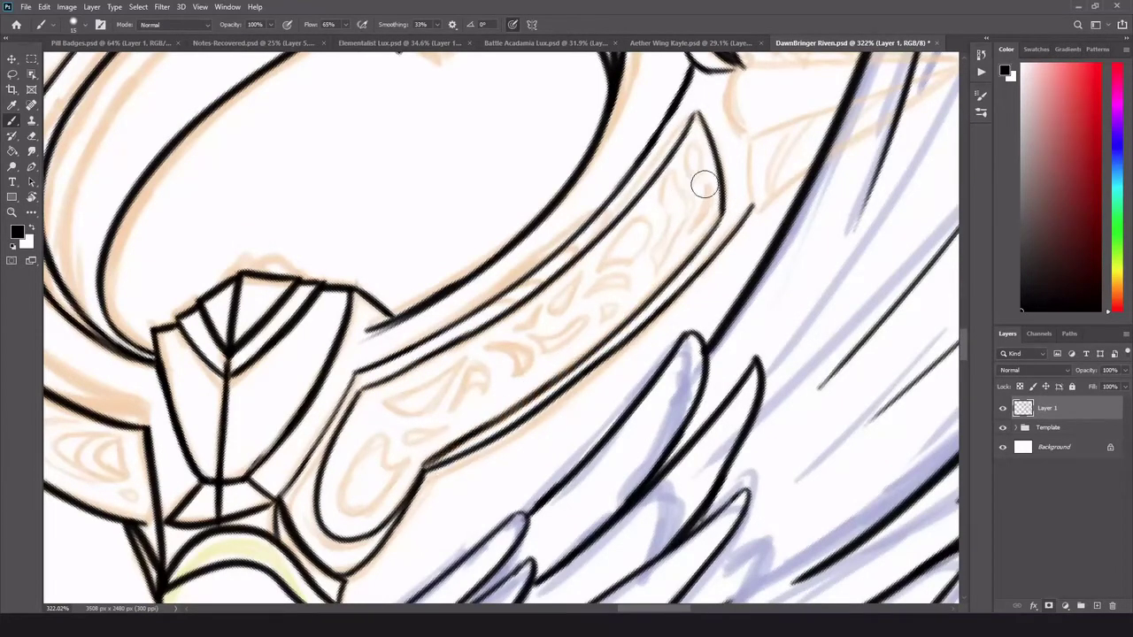
- Ink the small filigree shapes inside the inset border of the ornate band beyond the centre block
left_click_drag(370, 435, 390, 492)
mouse_move(370, 434)
left_mouse_down()
mouse_move(389, 486)
mouse_move(399, 460)
left_mouse_up()
left_click_drag(381, 400, 460, 363)
key("ctrl+z")
mouse_move(380, 399)
left_mouse_down()
mouse_move(451, 410)
mouse_move(576, 328)
mouse_move(549, 322)
mouse_move(624, 300)
mouse_move(689, 211)
mouse_move(669, 182)
left_mouse_up()
left_click_drag(693, 146, 686, 229)
- Ink the filigree shapes and nested crescents on the short band section between the side spike and the centre block
scroll(553, 507, "left", 5)
mouse_move(460, 343)
left_mouse_down()
mouse_move(495, 384)
mouse_move(462, 349)
left_mouse_up()
mouse_move(454, 375)
left_mouse_down()
mouse_move(457, 389)
mouse_move(540, 408)
mouse_move(531, 445)
left_mouse_up()
left_click_drag(621, 440, 627, 485)
mouse_move(627, 485)
left_mouse_down()
mouse_move(622, 440)
mouse_move(611, 485)
mouse_move(595, 435)
mouse_move(558, 457)
mouse_move(602, 487)
left_mouse_up()
mouse_move(619, 425)
left_mouse_down()
mouse_move(566, 443)
mouse_move(584, 486)
left_mouse_up()
left_click_drag(575, 416, 544, 446)
left_click_drag(606, 425, 602, 469)
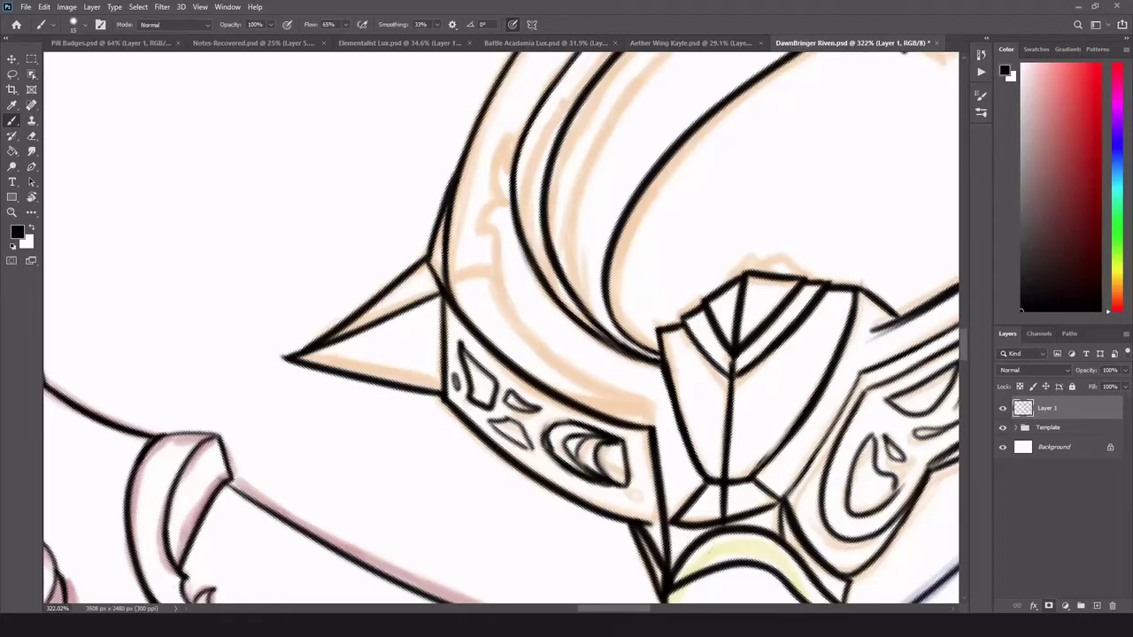
- Ink the ornate band's angled end edge and the short spike projecting from it up to the wing
scroll(813, 387, "down", 5)
scroll(894, 354, "up", 6)
left_click_drag(713, 293, 725, 398)
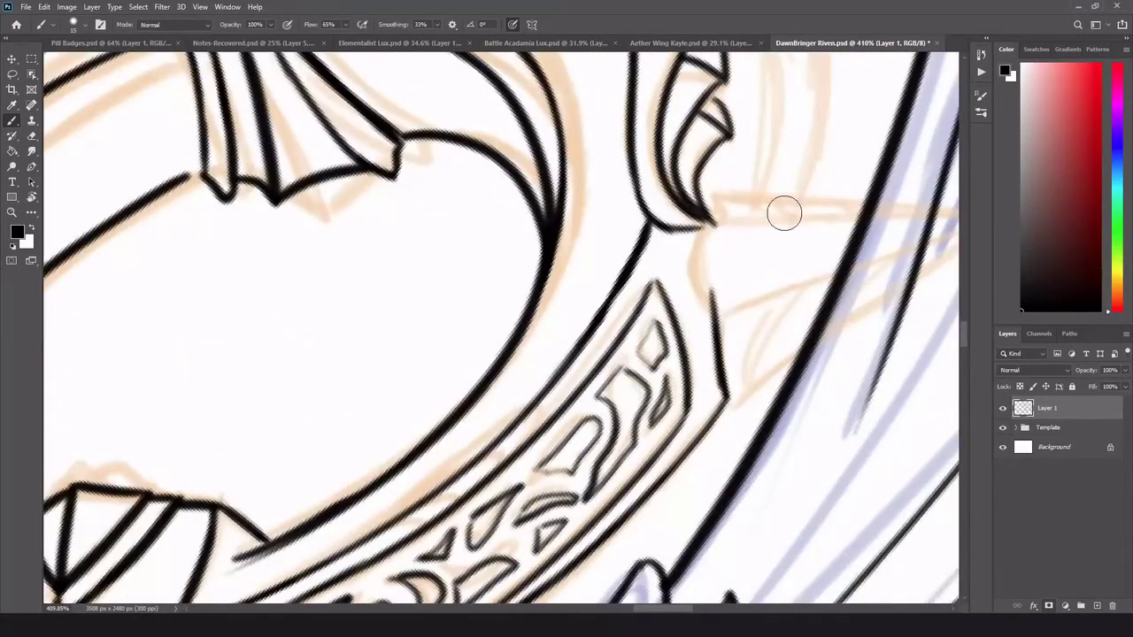
mouse_move(784, 213)
left_mouse_down()
mouse_move(718, 299)
mouse_move(894, 282)
left_mouse_up()
scroll(740, 386, "down", 3)
mouse_move(728, 324)
left_mouse_down()
mouse_move(892, 283)
mouse_move(824, 271)
left_mouse_up()
key("e")
key("b")
left_click_drag(756, 236, 750, 299)
scroll(748, 173, "up", 1)
key("ctrl+z")
- Ink the guard's outer rim as a sweeping curve from the pointed peak down to the leaf ornament
left_click_drag(482, 115, 482, 138)
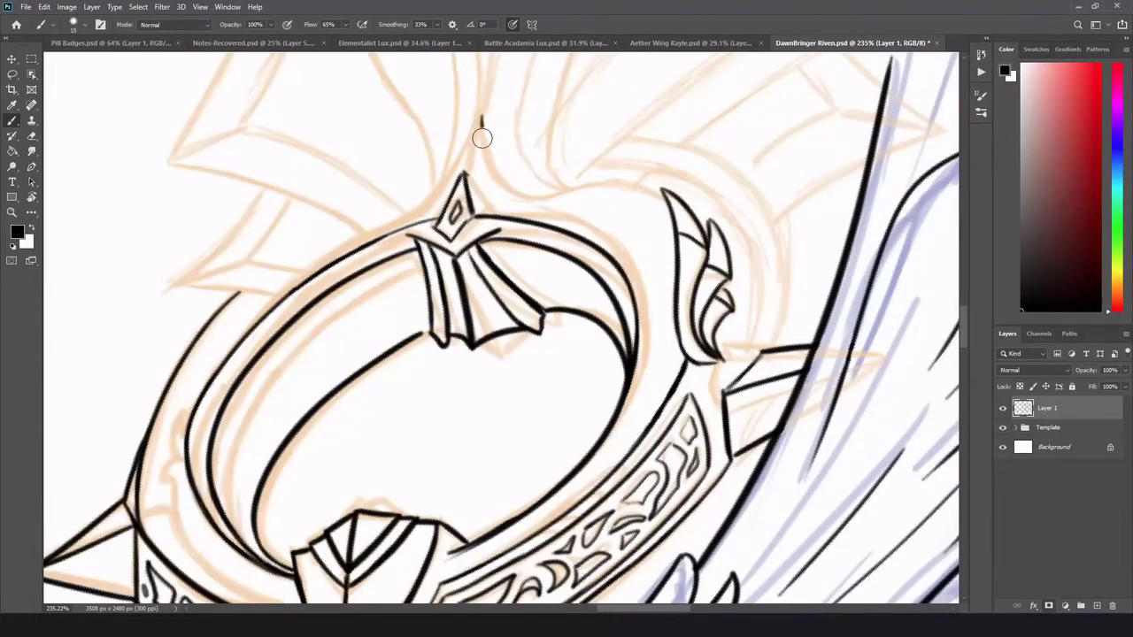
left_click_drag(487, 94, 682, 230)
key("e")
key("b")
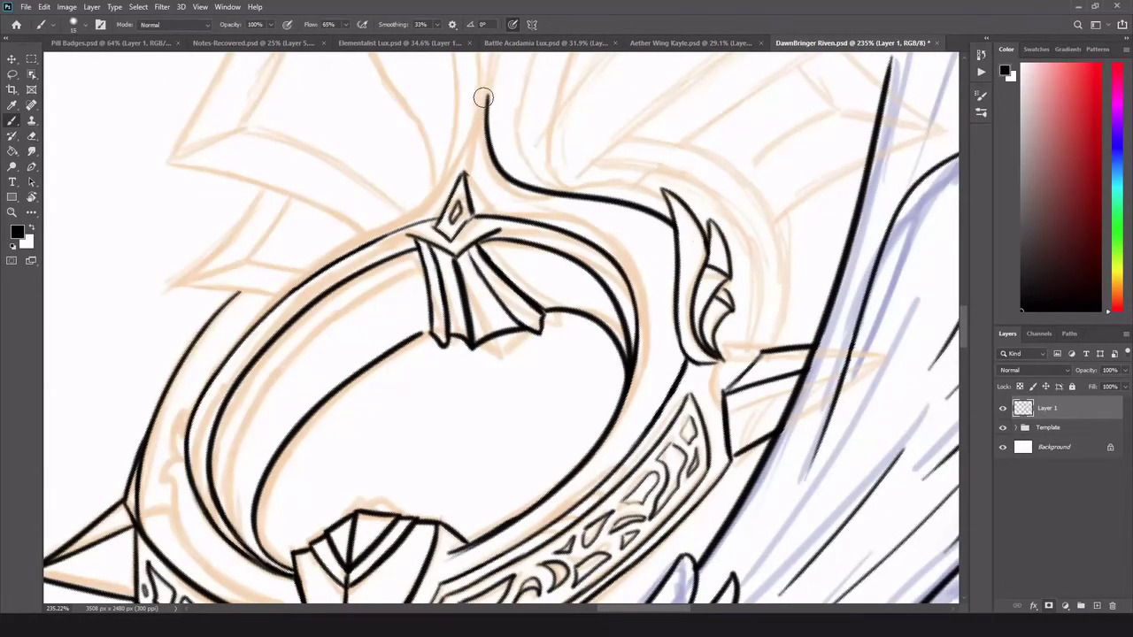
- Ink the rim's opposite side from the pointed peak around to the side spike
key("e")
mouse_move(479, 100)
left_mouse_down()
mouse_move(504, 170)
mouse_move(492, 149)
mouse_move(410, 213)
left_mouse_up()
key("b")
left_click_drag(145, 453, 404, 176)
key("ctrl+z")
left_click_drag(158, 417, 439, 181)
- Clean the stray edges along the newly inked rim, then touch up its curve and sharpen the peak
key("e")
mouse_move(340, 245)
left_mouse_down()
mouse_move(429, 200)
mouse_move(364, 225)
mouse_move(181, 372)
mouse_move(152, 423)
mouse_move(226, 317)
left_mouse_up()
key("b")
key("e")
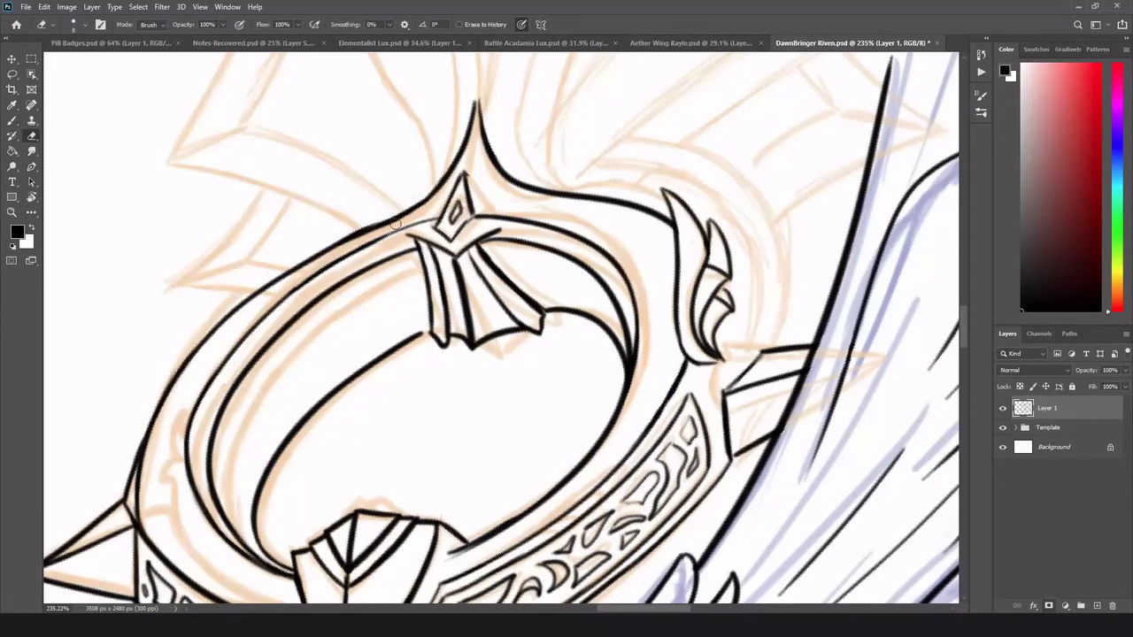
mouse_move(288, 276)
left_mouse_down()
mouse_move(420, 212)
mouse_move(389, 221)
left_mouse_up()
key("b")
left_click_drag(269, 292, 310, 263)
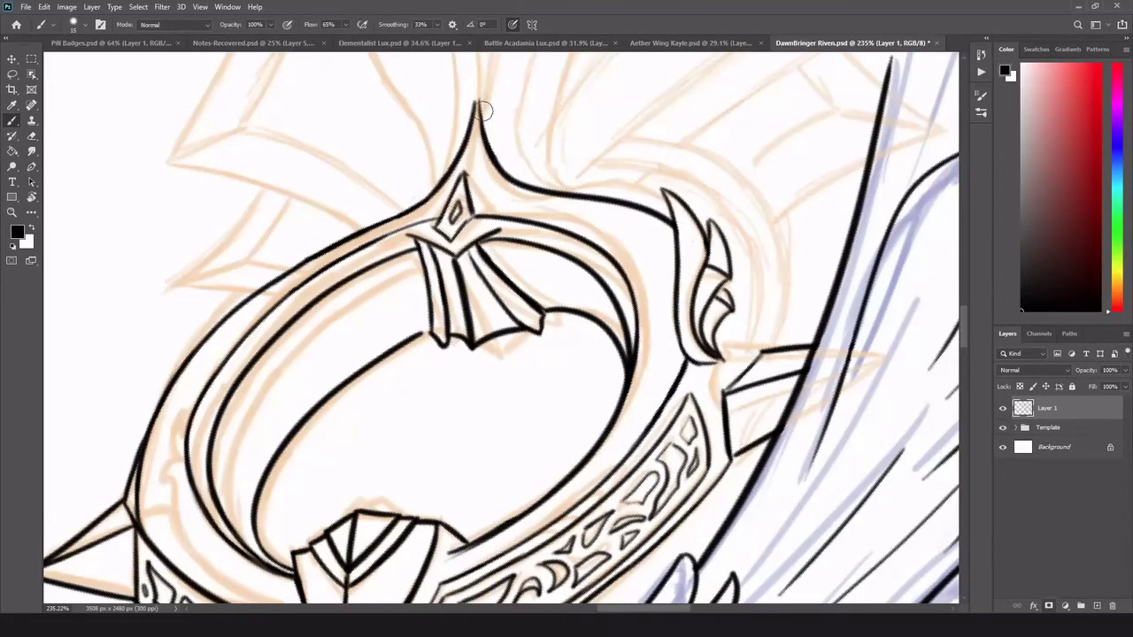
left_click_drag(477, 96, 478, 129)
- Ink the large arc curving around the outside of the leaf ornament and tidy its end
scroll(594, 228, "down", 2)
left_click_drag(859, 288, 737, 426)
mouse_move(497, 291)
left_mouse_down()
mouse_move(630, 394)
mouse_move(626, 462)
left_mouse_up()
mouse_move(495, 291)
left_mouse_down()
mouse_move(569, 309)
mouse_move(549, 301)
left_mouse_up()
key("e")
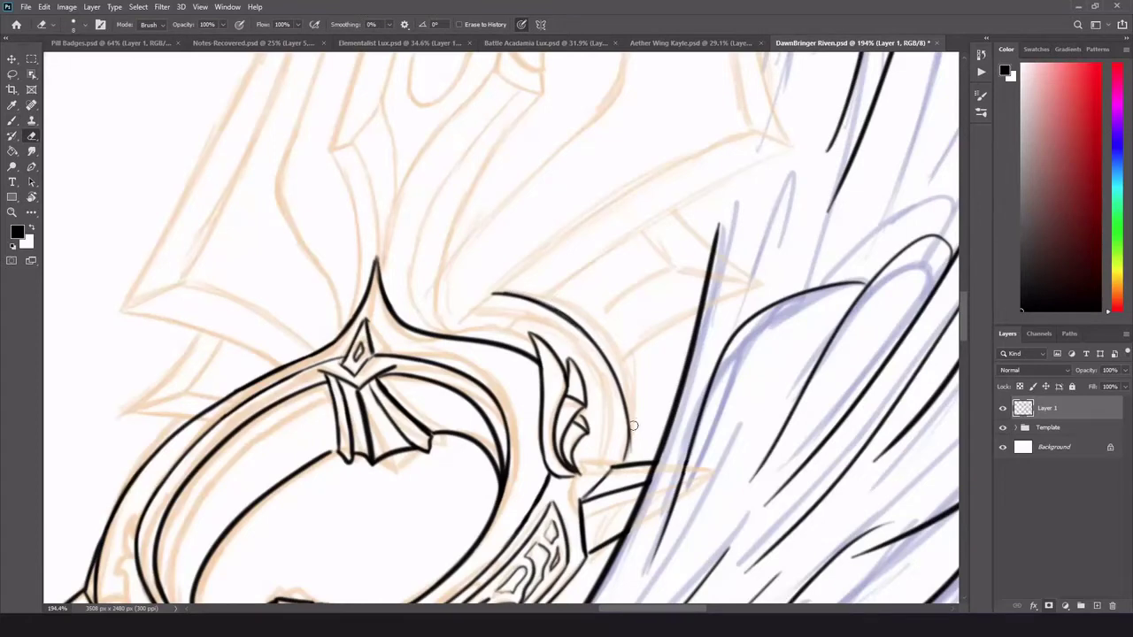
key("b")
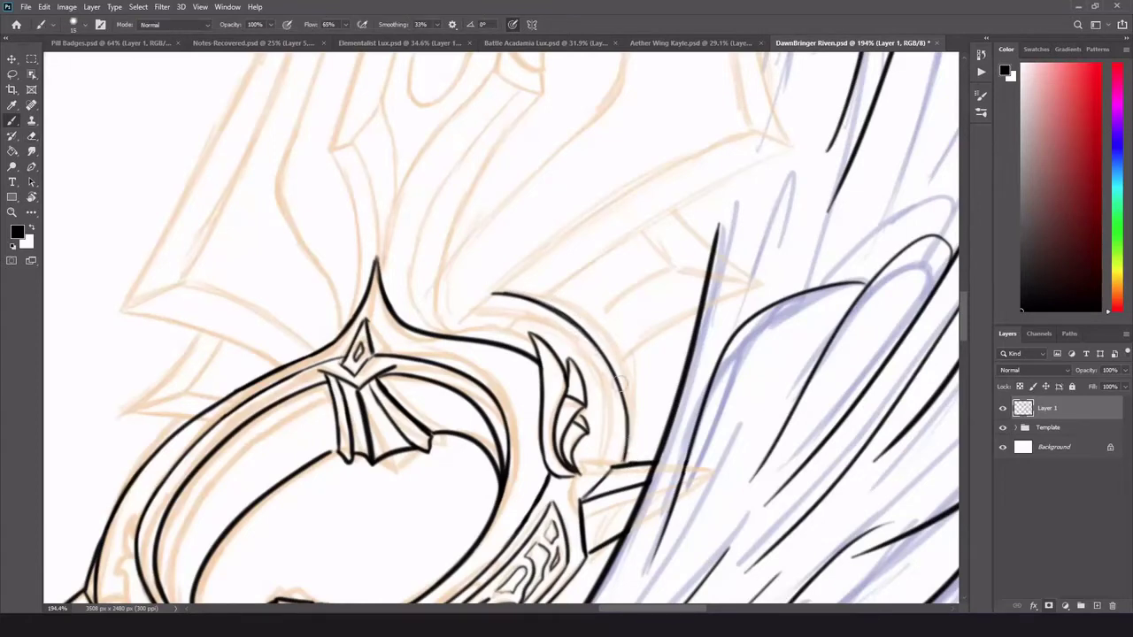
- Ink the faceted spike projecting from the arc and erase the wing line crossing it
left_click_drag(615, 365, 700, 305)
left_click_drag(677, 210, 716, 237)
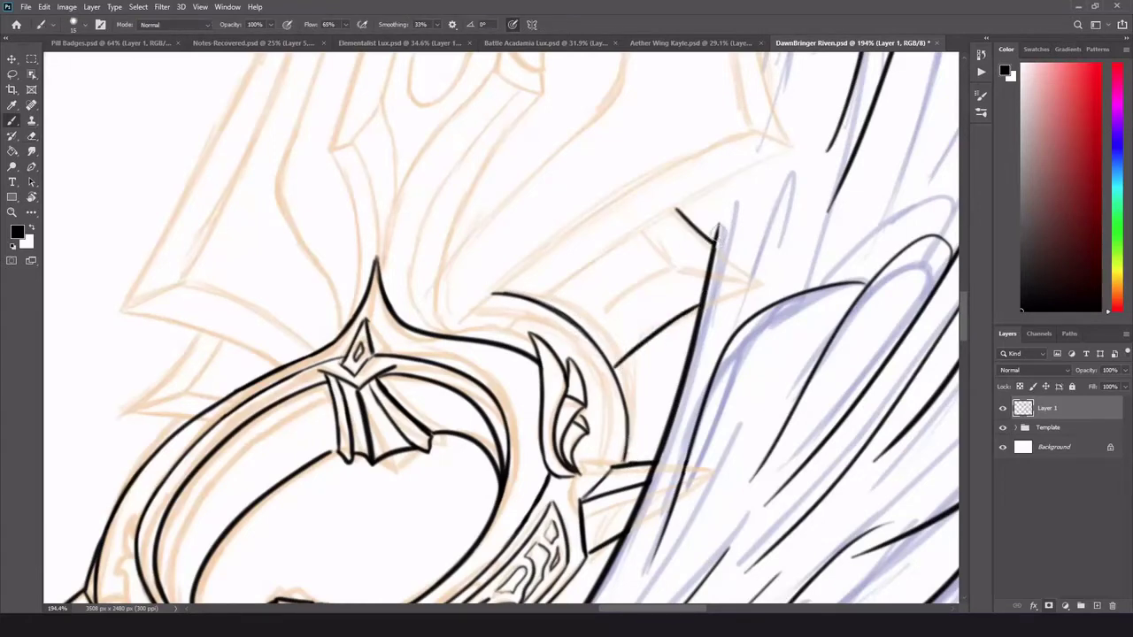
mouse_move(587, 332)
left_mouse_down()
mouse_move(672, 269)
mouse_move(758, 284)
left_mouse_up()
left_click_drag(669, 267, 761, 281)
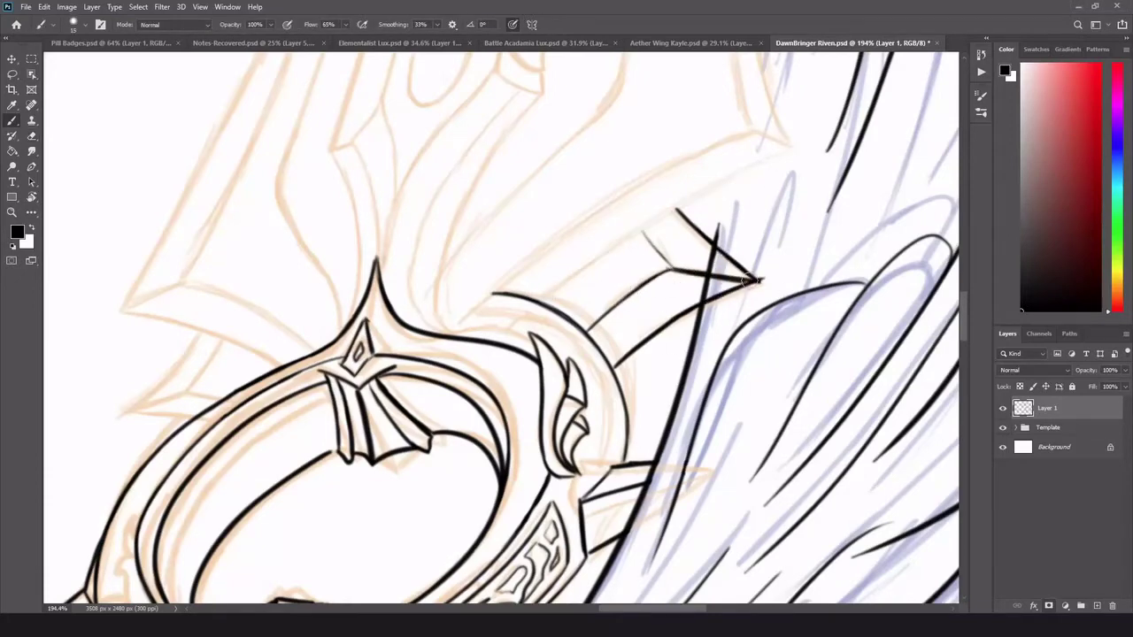
key("e")
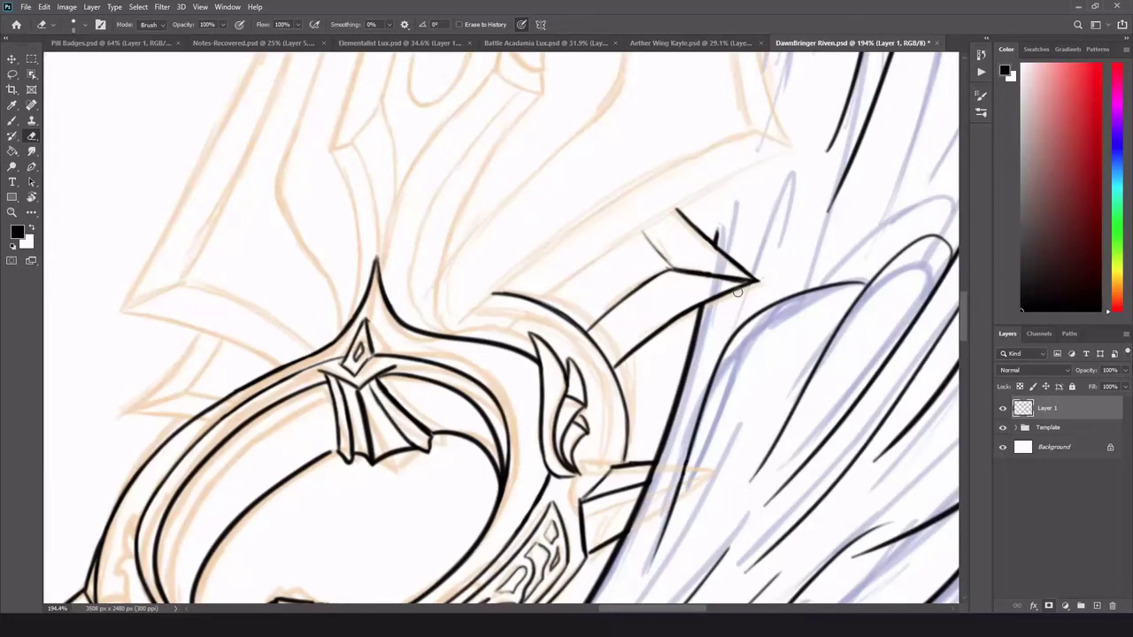
scroll(649, 259, "up", 5)
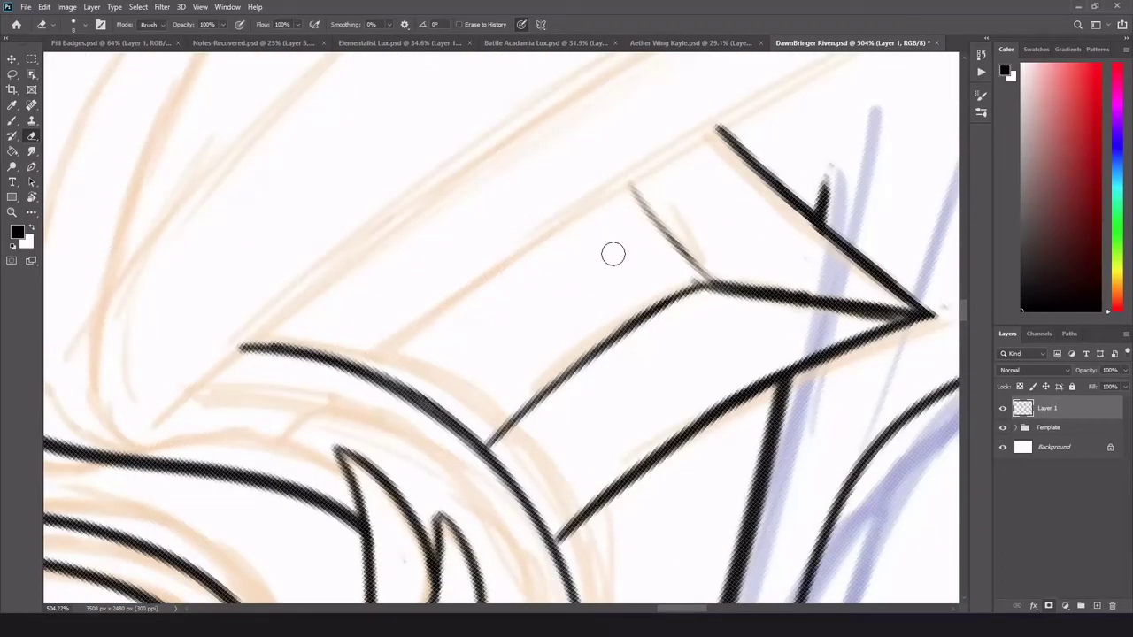
key("b")
left_click_drag(165, 165, 480, 182)
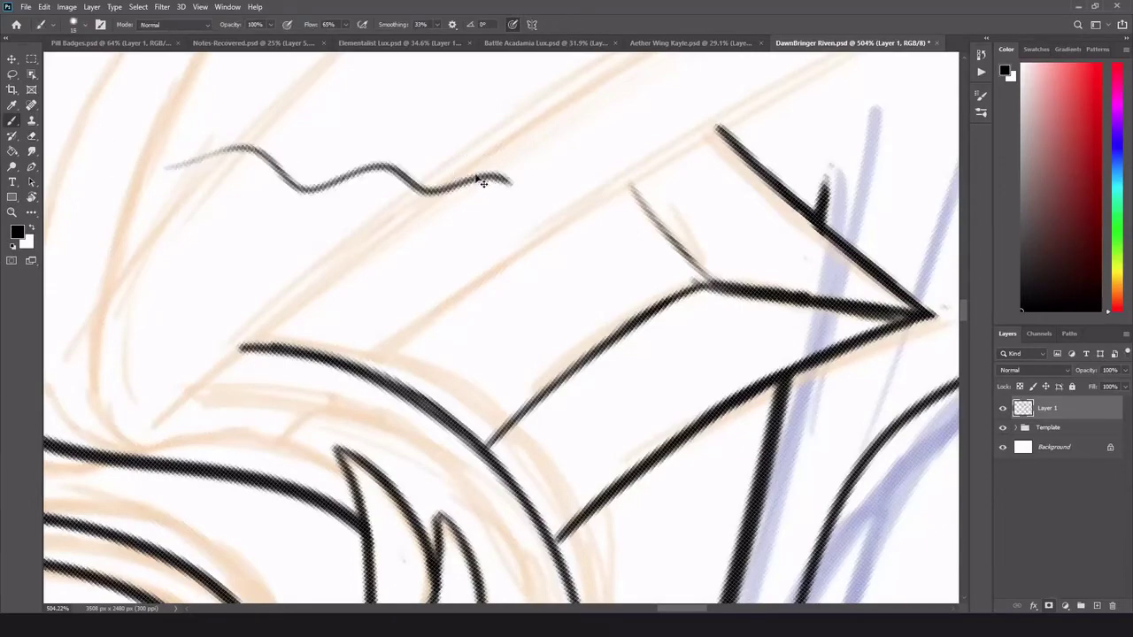
key("ctrl+z")
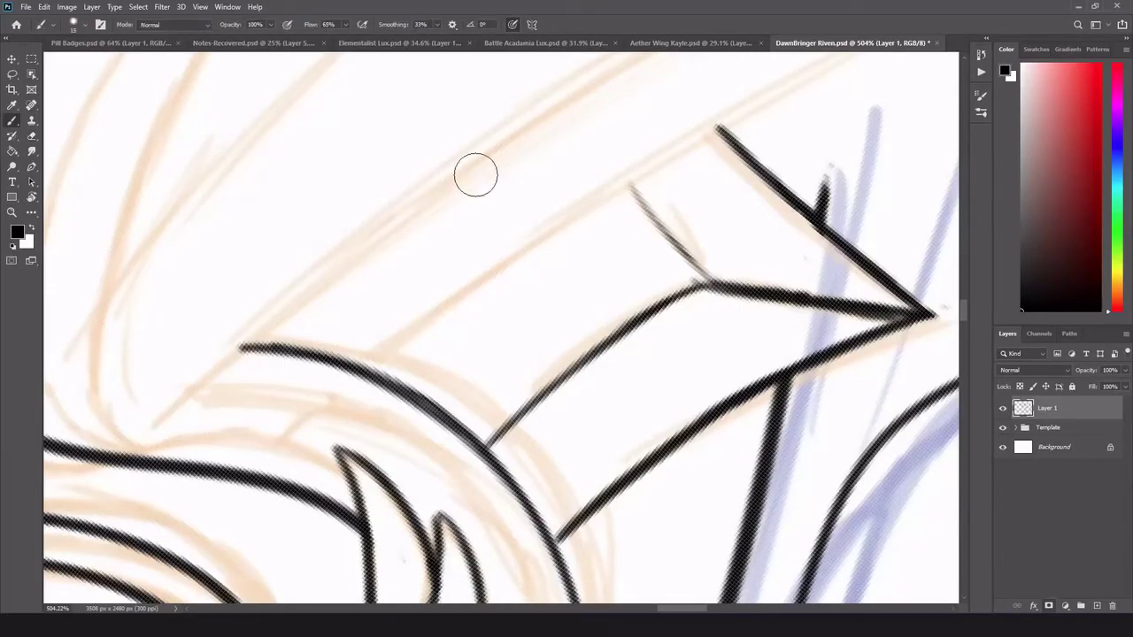
- Finish the spike's facet line and ink the long curved blade with its pointed tip directly above it
scroll(473, 182, "down", 5)
left_click_drag(462, 366, 493, 408)
mouse_move(349, 444)
left_mouse_down()
mouse_move(574, 320)
mouse_move(588, 287)
left_mouse_up()
key("ctrl+z")
left_click_drag(519, 316, 634, 268)
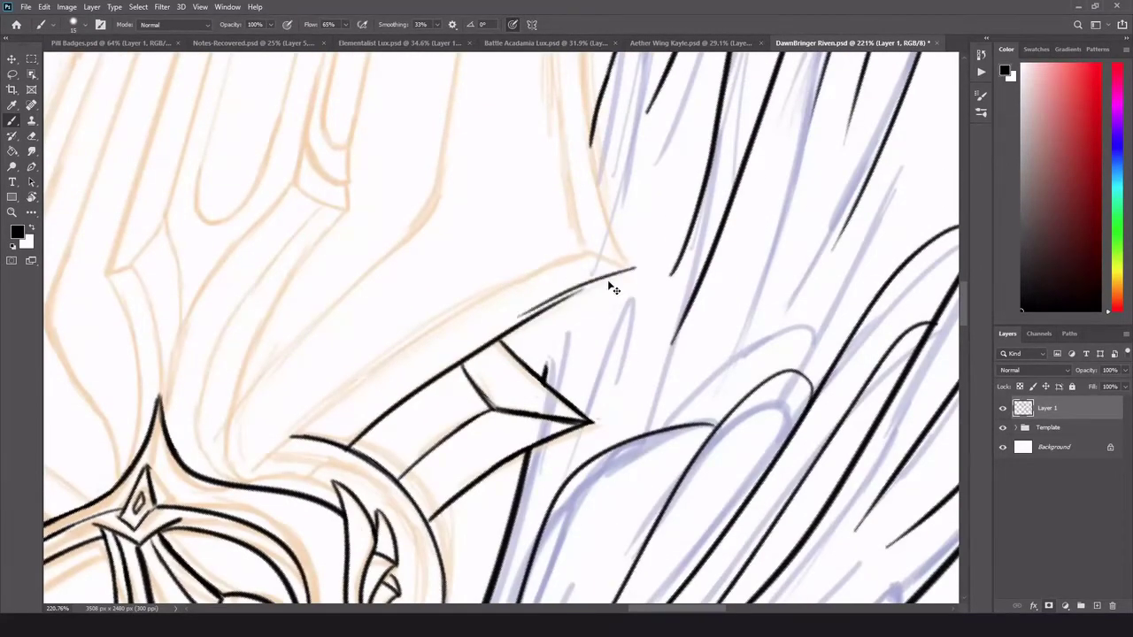
key("ctrl+z")
left_click_drag(478, 345, 627, 270)
mouse_move(257, 474)
left_mouse_down()
mouse_move(609, 244)
mouse_move(627, 269)
left_mouse_up()
key("ctrl+z")
key("e")
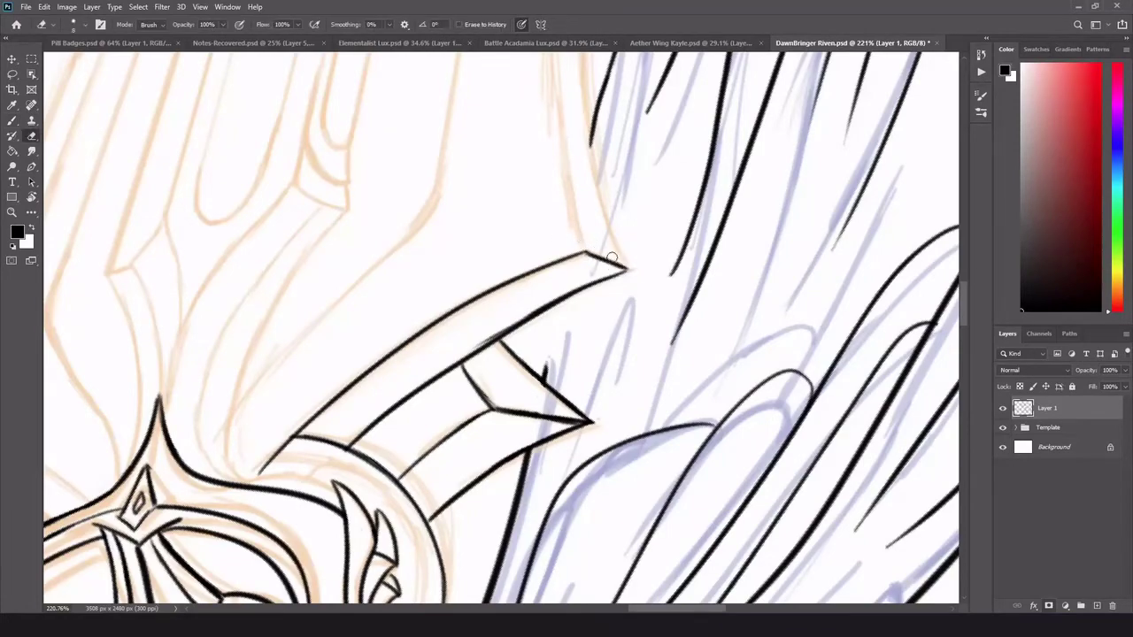
- Ink the curved double strip and the smaller forked prong rising from the guard's peak to the sword blade
scroll(632, 358, "down", 5)
scroll(424, 416, "up", 3)
key("b")
mouse_move(659, 209)
left_mouse_down()
mouse_move(579, 328)
mouse_move(593, 398)
mouse_move(562, 364)
mouse_move(571, 395)
left_mouse_up()
mouse_move(570, 394)
left_mouse_down()
mouse_move(566, 329)
mouse_move(578, 285)
left_mouse_up()
left_click_drag(507, 246, 527, 350)
mouse_move(551, 275)
left_mouse_down()
mouse_move(527, 347)
mouse_move(622, 177)
mouse_move(611, 197)
left_mouse_up()
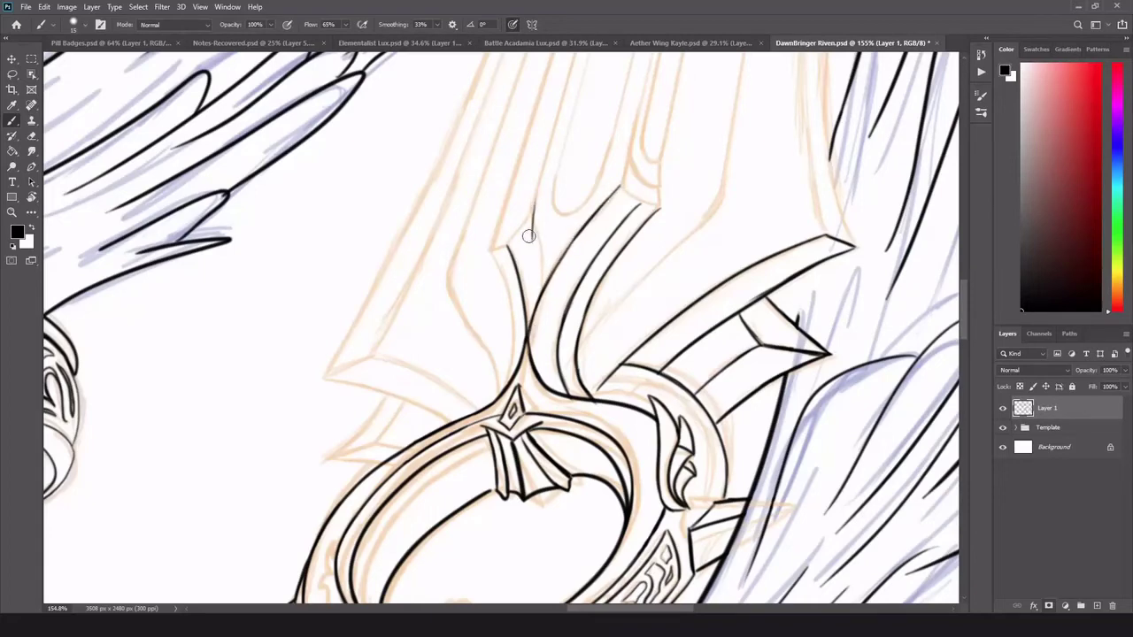
left_click_drag(525, 222, 529, 333)
left_click_drag(493, 255, 515, 376)
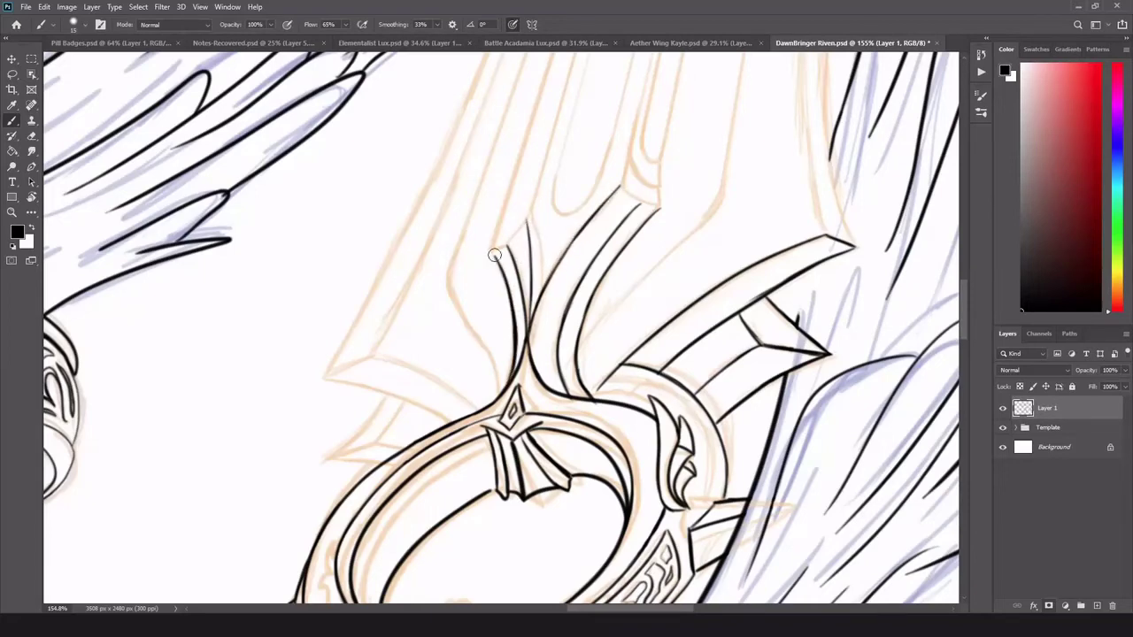
- Ink the small faceted spike and the larger pointed blade on the opposite side of the guard's ring
scroll(435, 345, "up", 4)
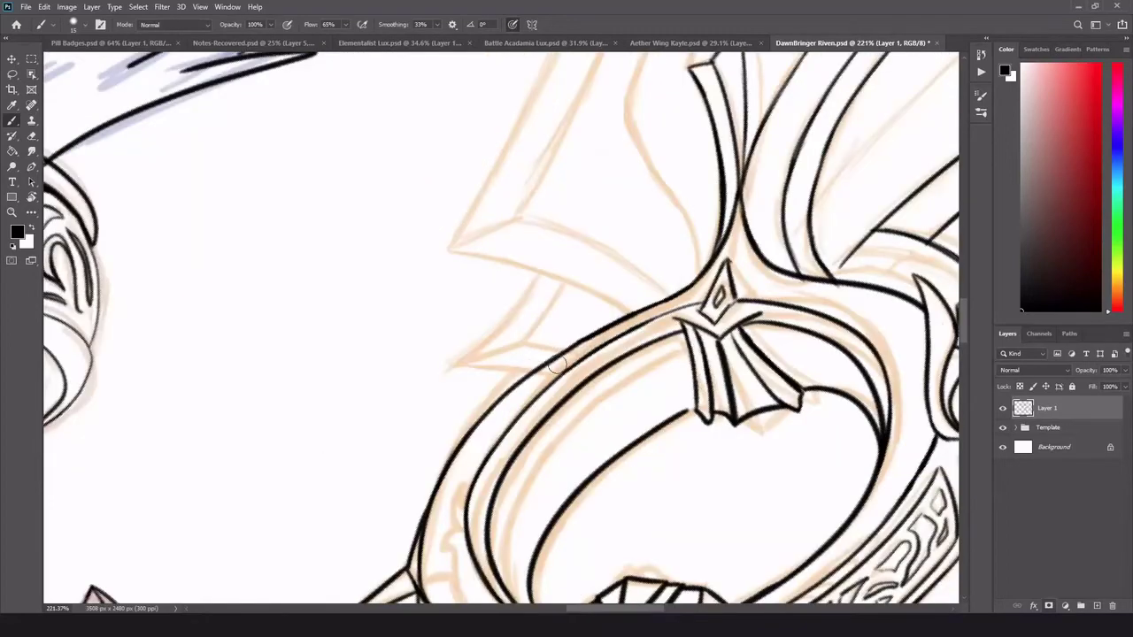
left_click_drag(525, 342, 549, 362)
mouse_move(561, 282)
left_mouse_down()
mouse_move(551, 324)
mouse_move(526, 341)
left_mouse_up()
mouse_move(536, 274)
left_mouse_down()
mouse_move(468, 360)
mouse_move(512, 386)
mouse_move(527, 341)
left_mouse_up()
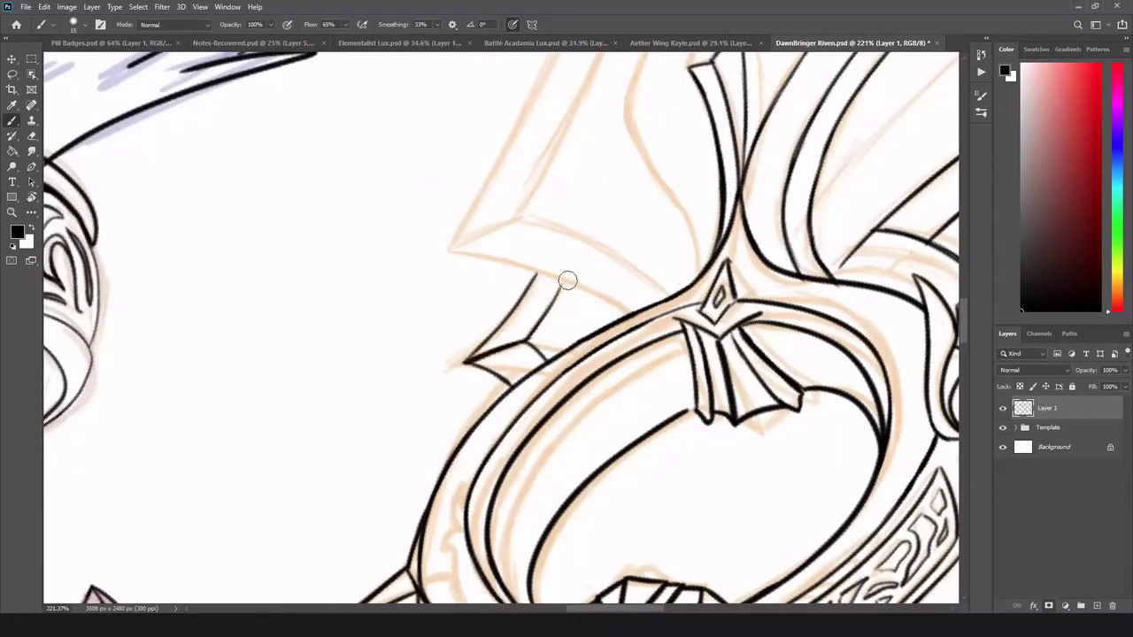
left_click_drag(451, 251, 629, 312)
mouse_move(519, 215)
left_mouse_down()
mouse_move(670, 293)
mouse_move(438, 257)
mouse_move(453, 249)
mouse_move(402, 416)
left_mouse_up()
key("ctrl+z")
- Ink the two curved contour lines flaring from the guard's peak toward the sword blade's sides
scroll(449, 233, "down", 4)
left_click_drag(523, 365, 574, 475)
key("ctrl+z")
mouse_move(665, 484)
left_mouse_down()
mouse_move(659, 436)
mouse_move(792, 270)
left_mouse_up()
left_click_drag(665, 482, 690, 431)
key("e")
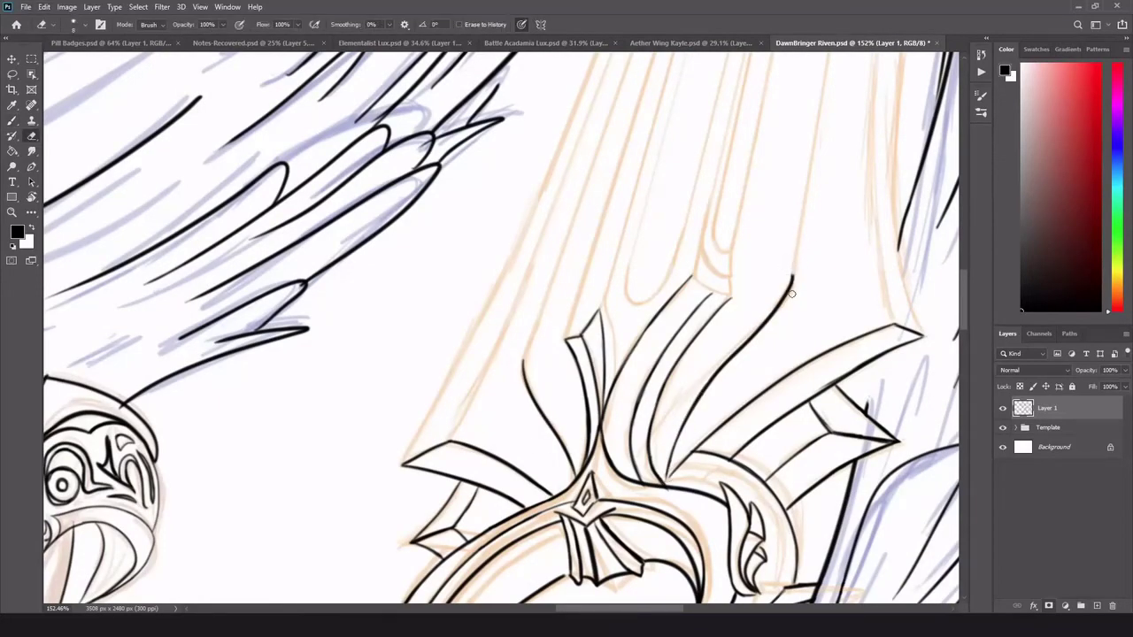
left_click_drag(792, 294, 795, 276)
- Ink the stepped, curved cap segments at the end of the double strip
key("b")
scroll(746, 224, "up", 10)
left_click_drag(609, 357, 706, 416)
left_click_drag(703, 362, 707, 417)
left_click_drag(703, 297, 710, 355)
mouse_move(630, 273)
left_mouse_down()
mouse_move(630, 293)
mouse_move(705, 361)
left_mouse_up()
left_click_drag(630, 273, 610, 356)
mouse_move(658, 184)
left_mouse_down()
mouse_move(690, 291)
mouse_move(706, 300)
left_mouse_up()
- Rotate the canvas and ink the two long edges of the narrow strip running down the blade from the cap
scroll(725, 256, "down", 10)
scroll(736, 310, "up", 4)
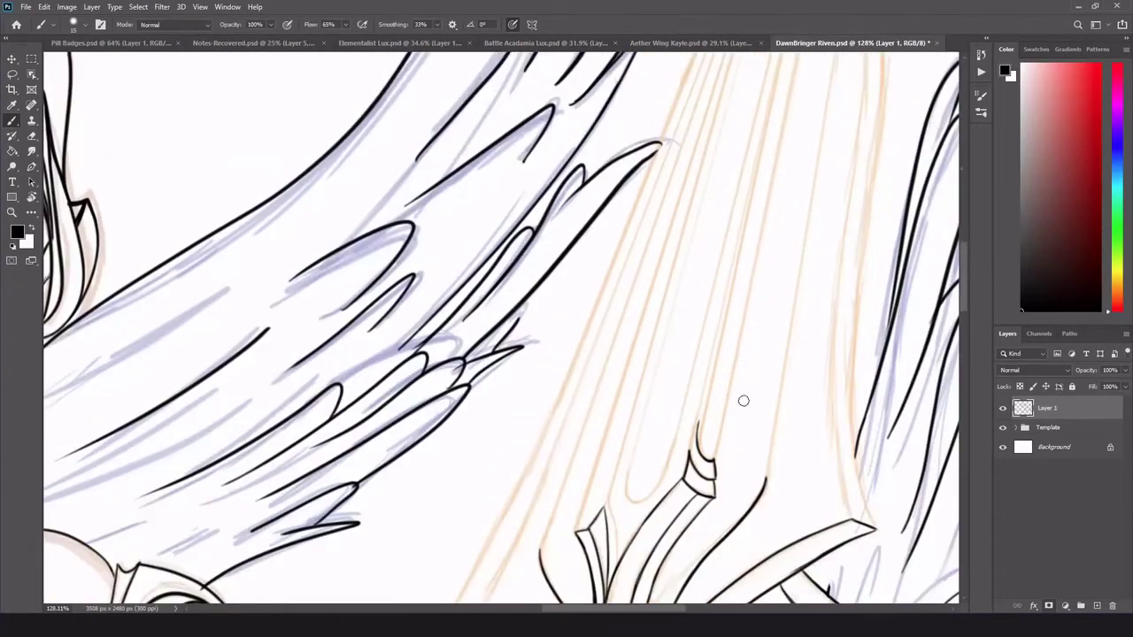
key("r")
mouse_move(743, 401)
left_mouse_down()
mouse_move(700, 273)
mouse_move(810, 152)
left_mouse_up()
key("b")
left_click_drag(372, 122, 443, 577)
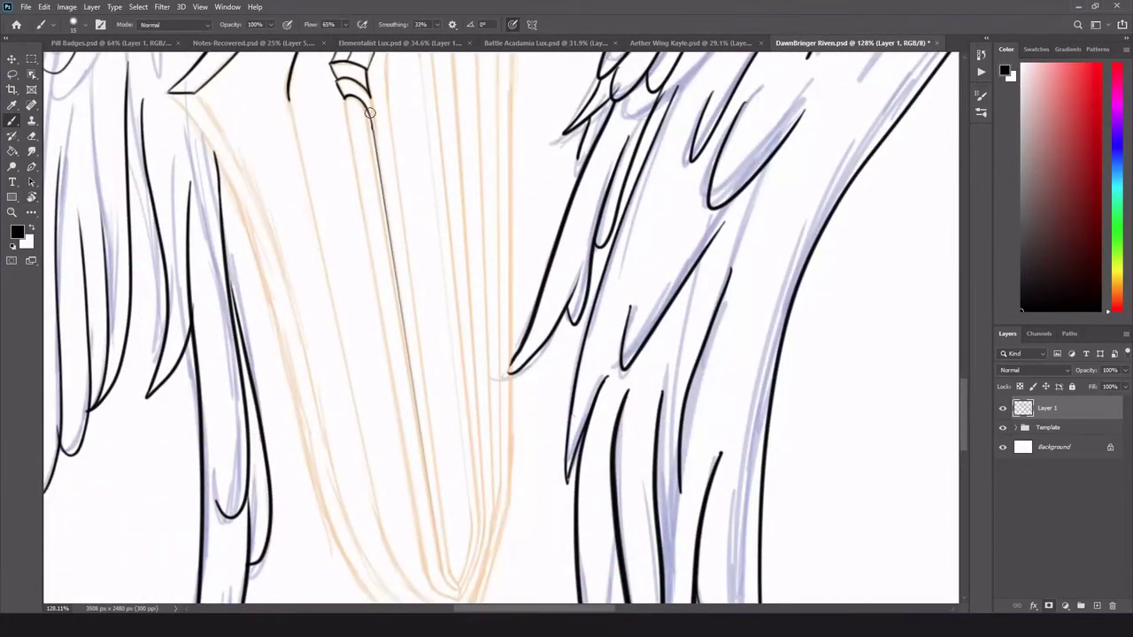
left_click_drag(346, 100, 426, 576)
key("ctrl+z")
scroll(388, 444, "up", 2)
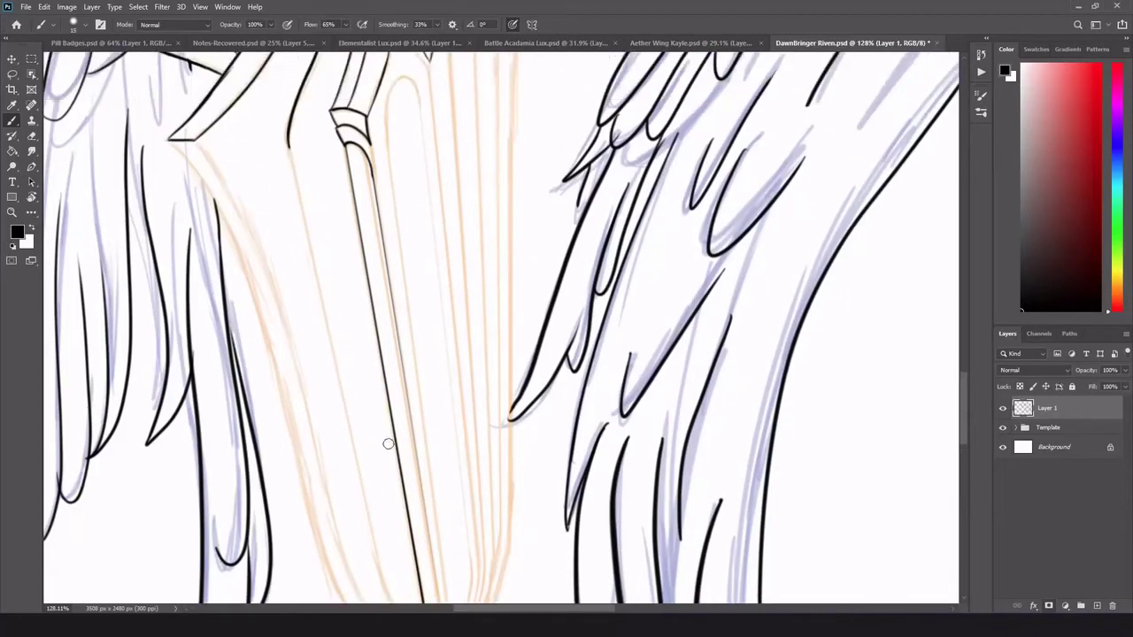
- Ink the two long straight sides of the blade's central groove toward the tip
scroll(386, 145, "down", 3)
left_click_drag(387, 53, 449, 528)
scroll(437, 417, "up", 5)
scroll(420, 198, "down", 4)
left_click(472, 517, "shift")
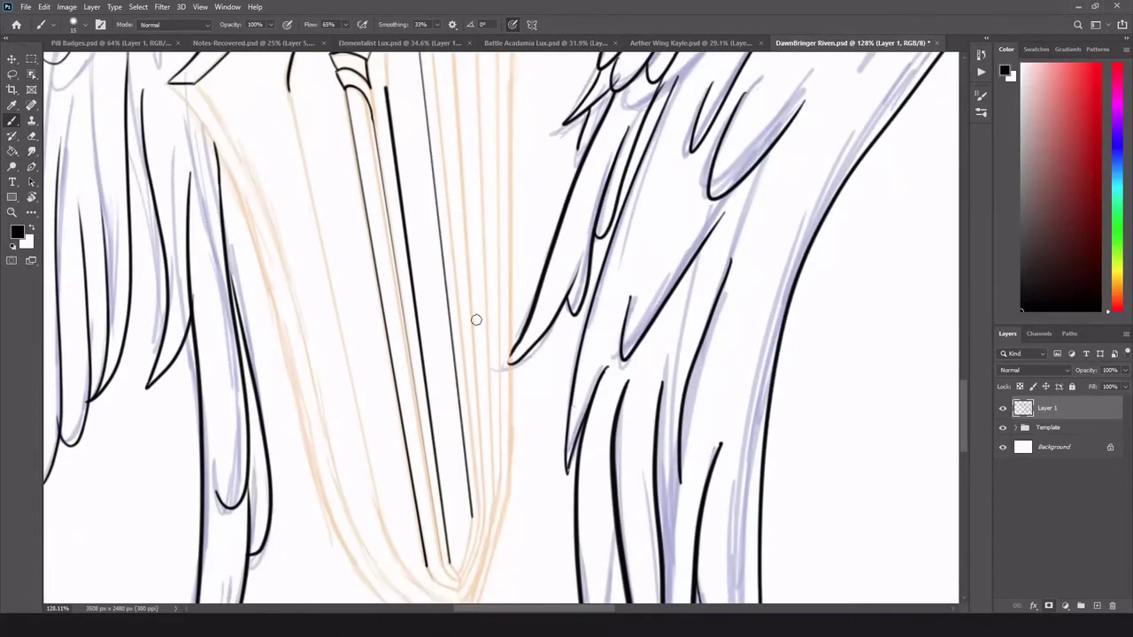
- Ink the two straight lines running along the blade between the forked prong's tips and the sword tip
scroll(477, 320, "up", 3)
left_click(438, 179)
scroll(586, 498, "down", 4)
left_click(479, 474, "shift")
left_click(486, 467)
scroll(482, 424, "up", 5)
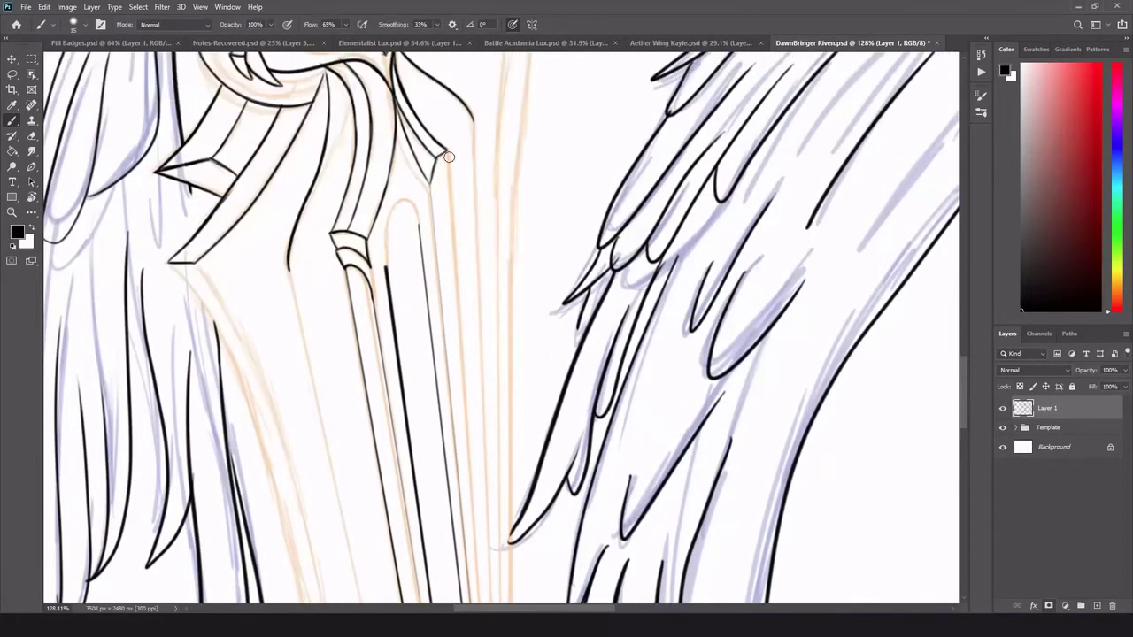
left_click(450, 157, "shift")
- Redraw the narrow strip's inner edge as a straight line up to the cap and erase the overlap there
scroll(520, 495, "down", 4)
left_click(446, 576)
left_click(366, 94, "shift")
scroll(372, 126, "up", 6)
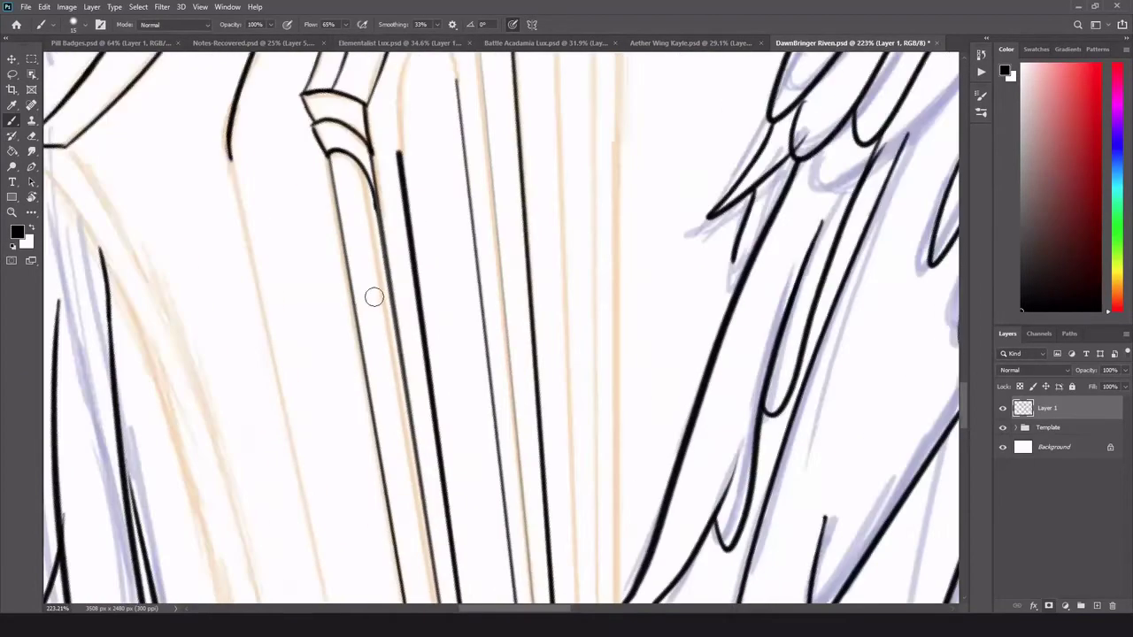
key("e")
left_click_drag(378, 88, 383, 108)
- Ink the rounded end of the central groove near the guard, then clean and blend it into the straight sides
scroll(436, 89, "down", 2)
scroll(473, 160, "up", 4)
key("b")
left_click_drag(440, 133, 427, 294)
left_click_drag(423, 190, 427, 276)
mouse_move(440, 128)
left_mouse_down()
mouse_move(483, 124)
mouse_move(516, 165)
mouse_move(478, 108)
mouse_move(506, 106)
left_mouse_up()
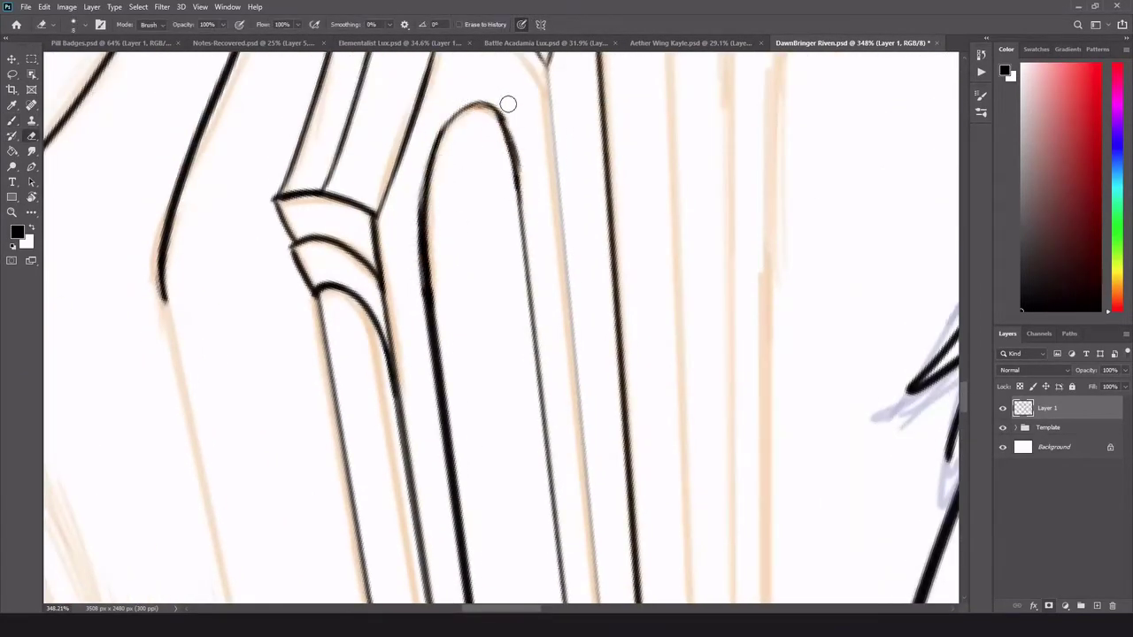
key("e")
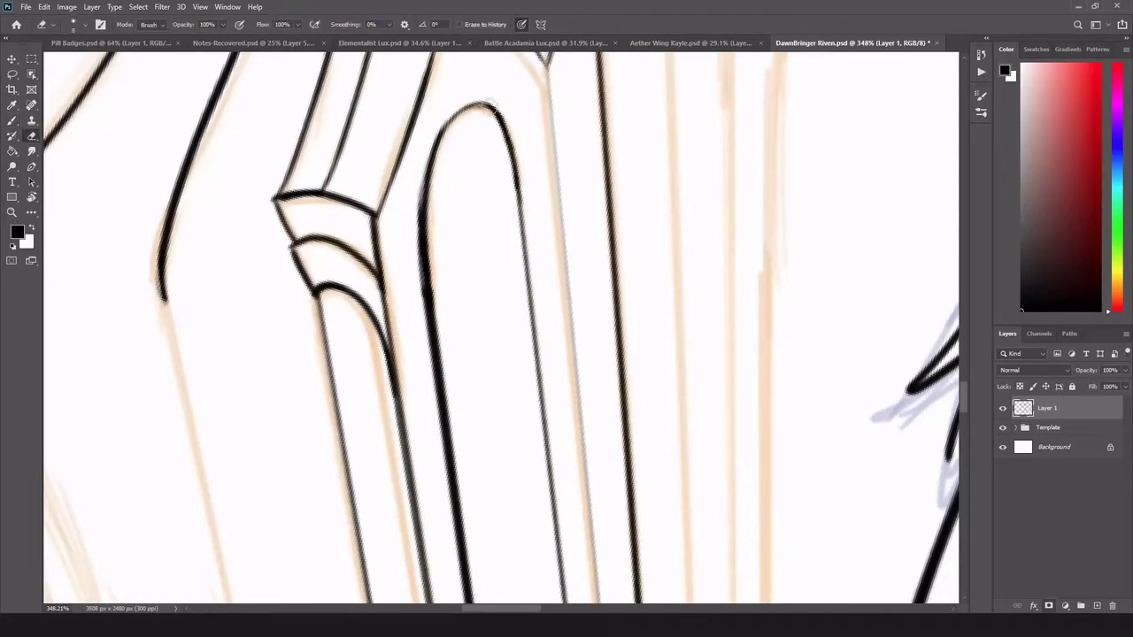
left_click_drag(420, 307, 427, 371)
key("b")
left_click_drag(429, 186, 425, 293)
- Ink the pointed end of the central groove and its short centre line near the sword tip
scroll(456, 297, "down", 5)
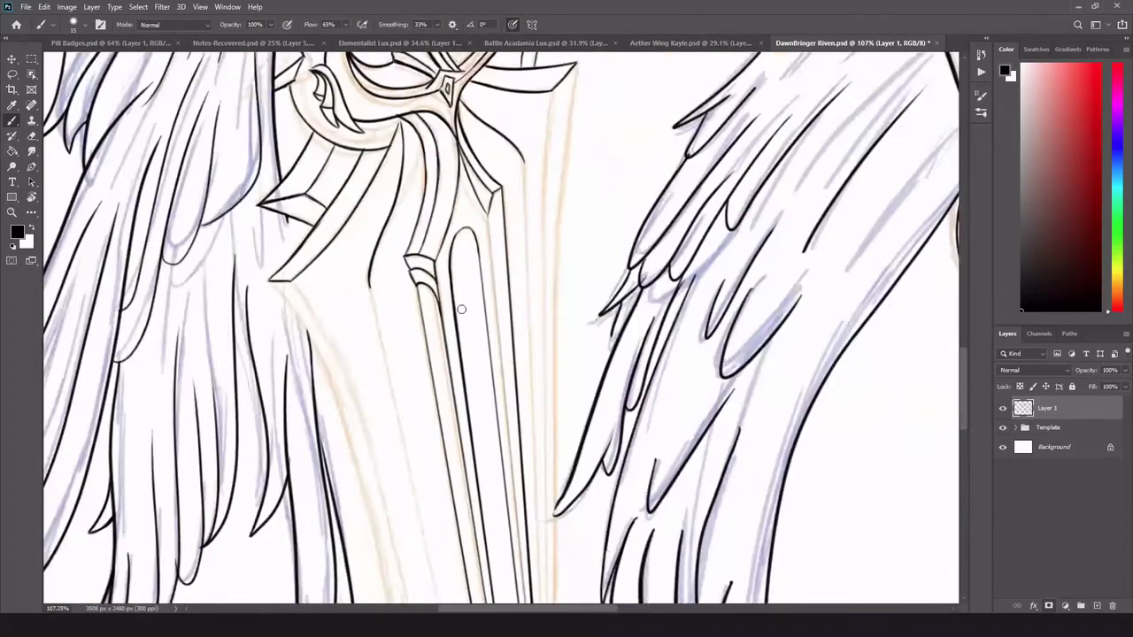
scroll(477, 304, "down", 3)
left_click_drag(487, 81, 523, 510)
scroll(542, 528, "up", 5)
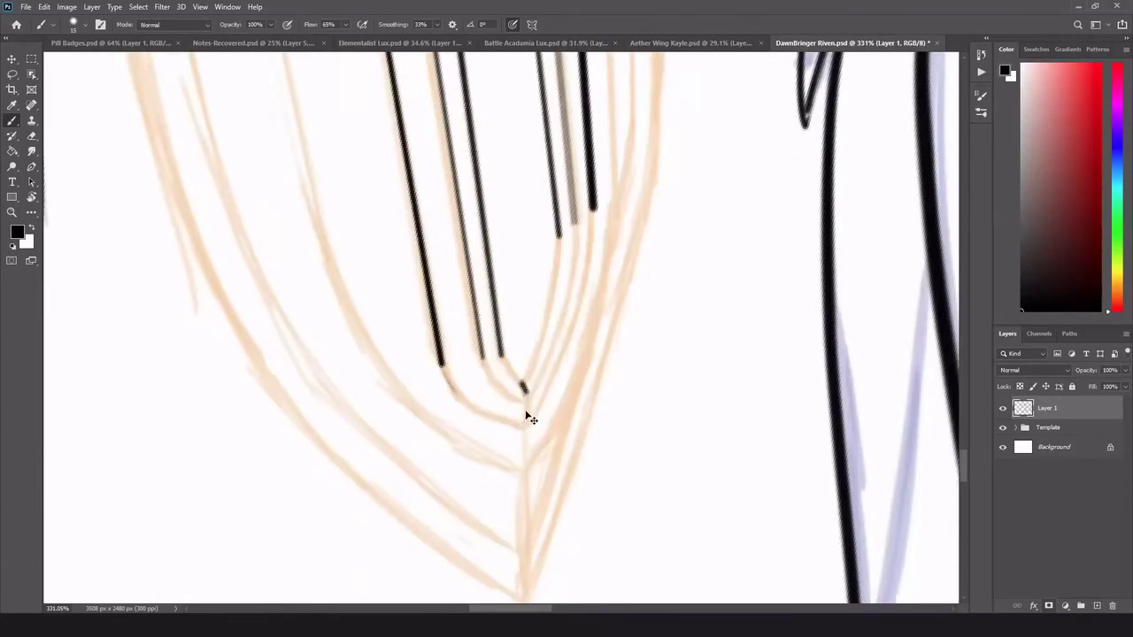
left_click_drag(523, 389, 525, 429)
left_click_drag(558, 228, 548, 317)
left_click_drag(501, 352, 522, 382)
key("ctrl+z")
left_click_drag(549, 307, 523, 381)
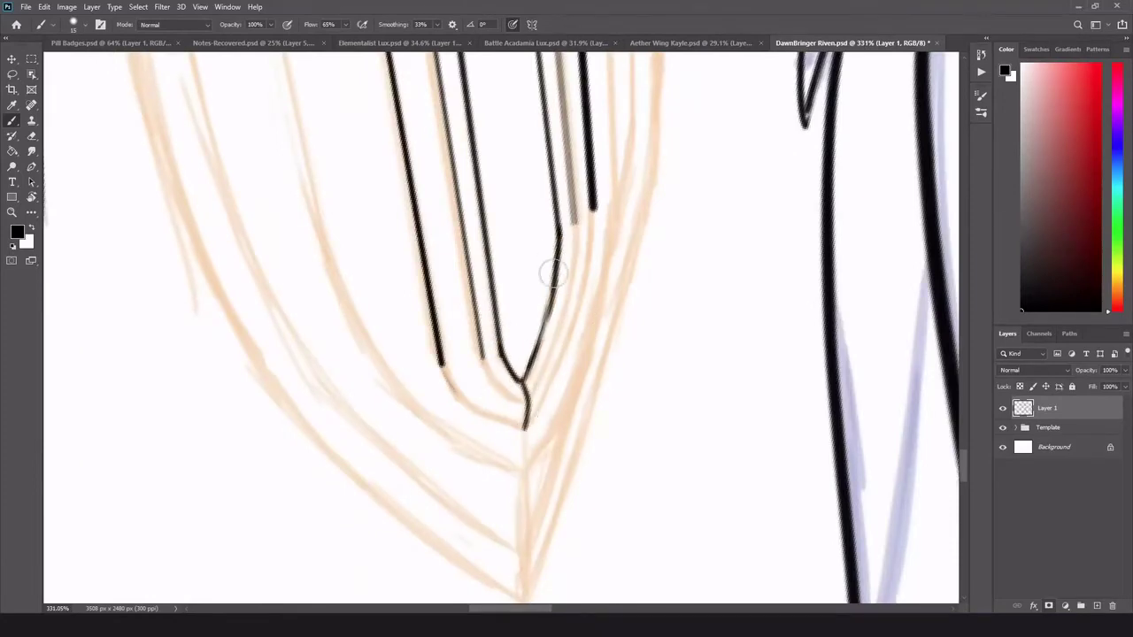
- Ink the two nested outlines converging around the groove's pointed end and round off the outermost one's corner
left_click_drag(574, 220, 569, 305)
left_click_drag(529, 392, 571, 299)
mouse_move(575, 217)
left_mouse_down()
mouse_move(559, 338)
mouse_move(585, 275)
mouse_move(583, 292)
left_mouse_up()
key("ctrl+z")
left_click_drag(528, 426, 584, 281)
left_click_drag(481, 356, 523, 399)
left_click_drag(442, 363, 523, 430)
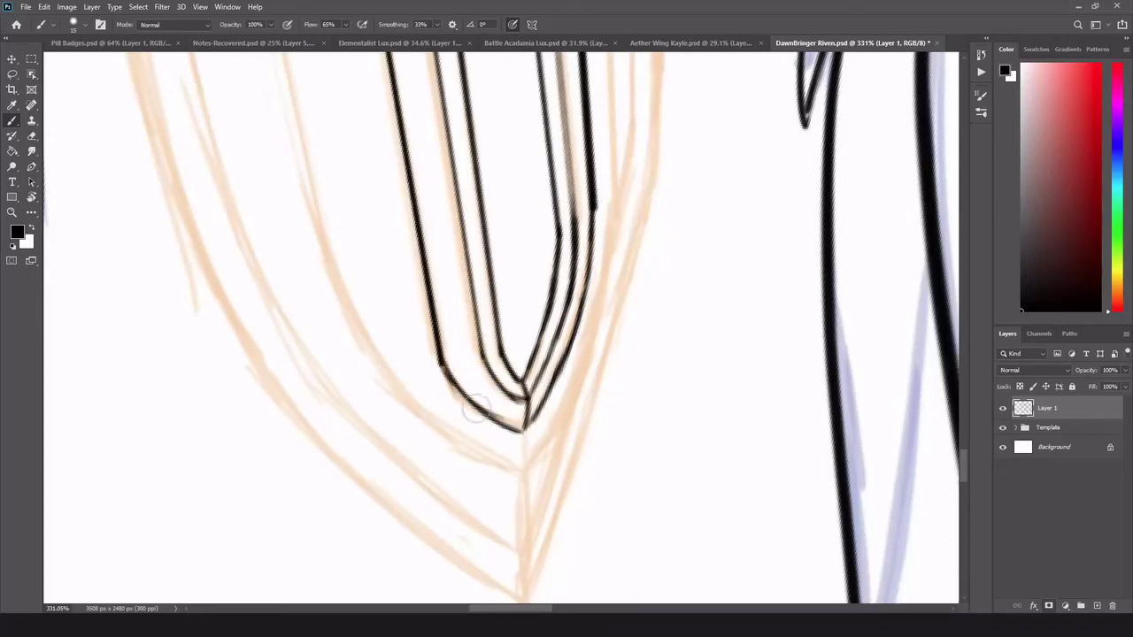
key("e")
key("b")
mouse_move(448, 380)
left_mouse_down()
mouse_move(438, 349)
mouse_move(461, 393)
left_mouse_up()
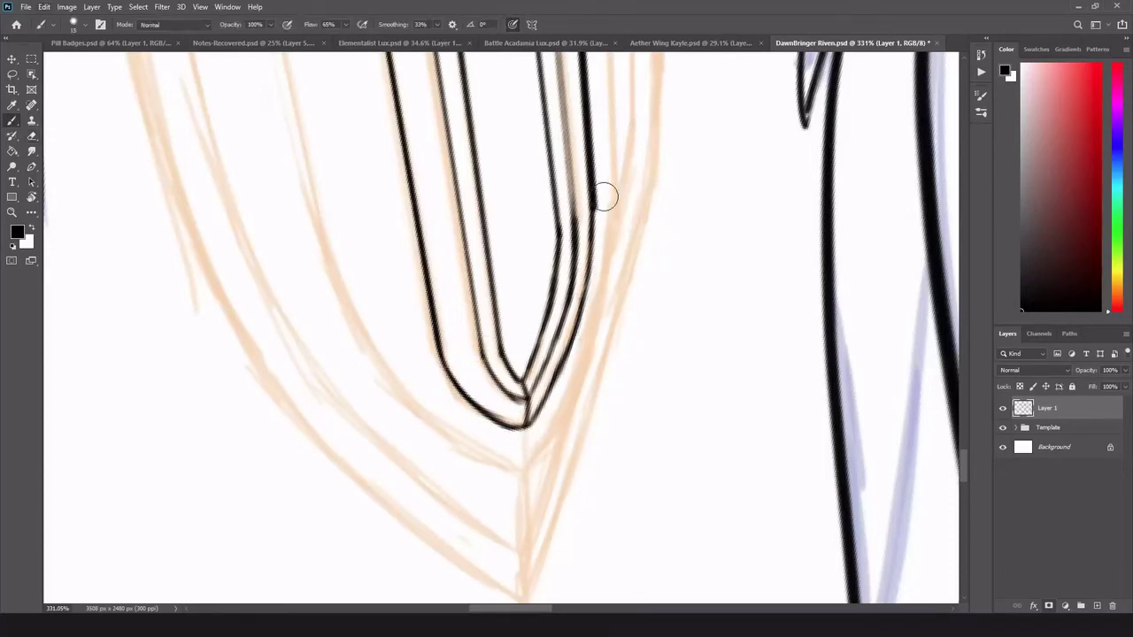
- Erase the rough outer edge of the groove's outermost outline to thin and smooth it near the sword tip
key("e")
mouse_move(598, 138)
left_mouse_down()
mouse_move(599, 233)
mouse_move(596, 135)
mouse_move(534, 323)
left_mouse_up()
scroll(741, 132, "down", 4)
scroll(588, 277, "up", 10)
scroll(616, 320, "down", 12)
scroll(655, 322, "up", 10)
key("b")
key("e")
left_click_drag(596, 99, 575, 241)
scroll(694, 219, "down", 12)
scroll(666, 250, "up", 12)
left_click_drag(668, 237, 668, 209)
scroll(668, 208, "down", 5)
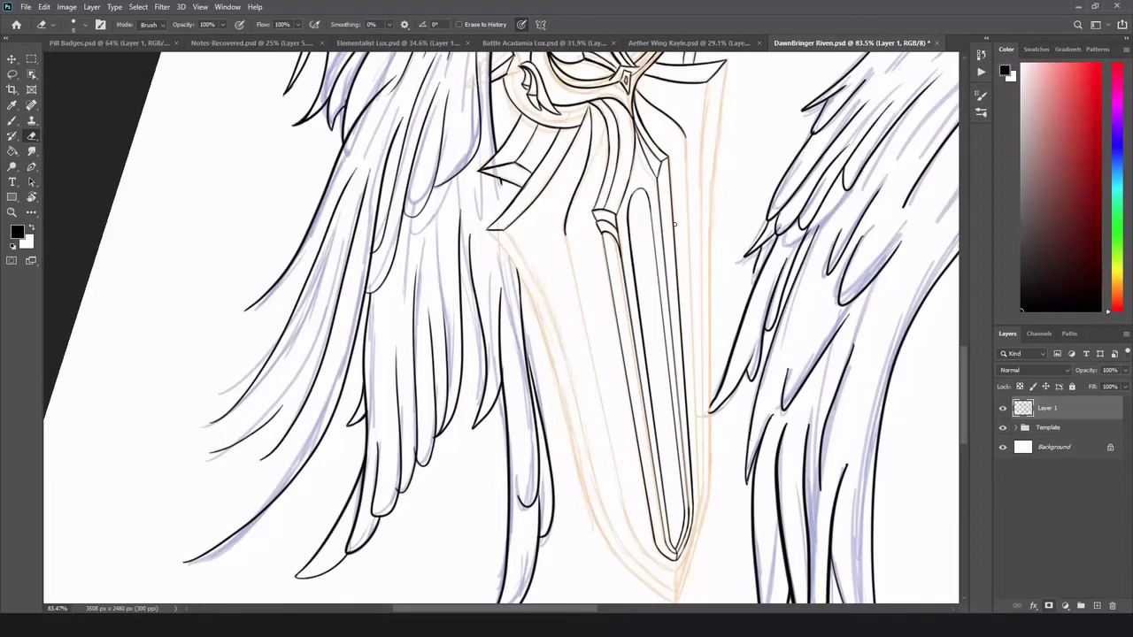
scroll(674, 224, "up", 1)
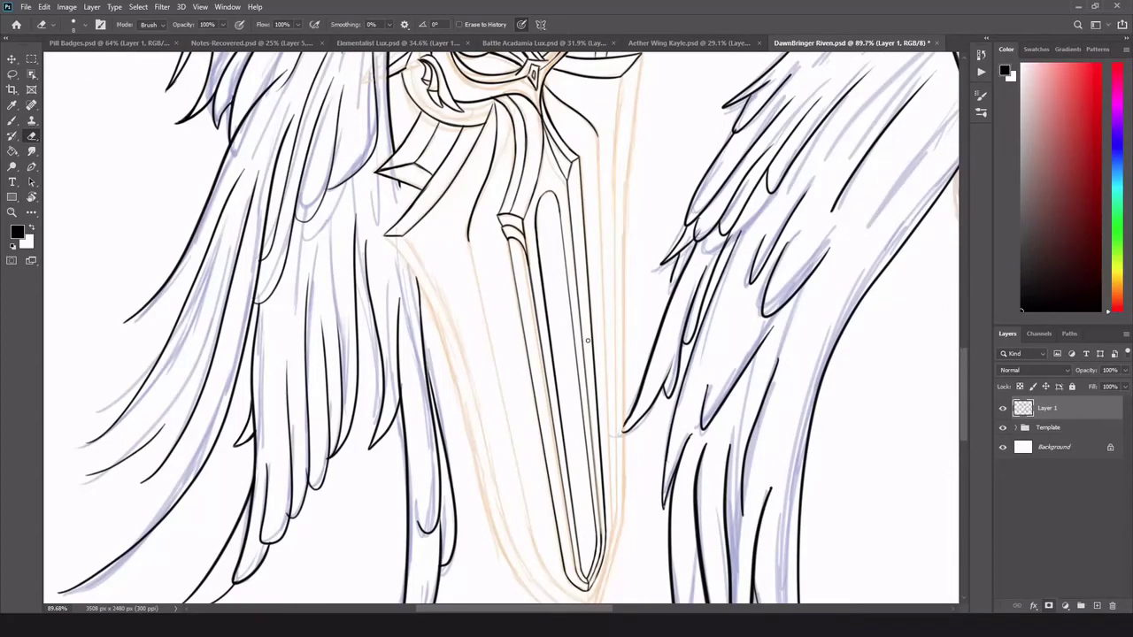
scroll(586, 340, "up", 6)
- Ink a straight line down the blade's wide left face from the guard and curve it into the extended centre line near the tip
key("b")
scroll(634, 494, "down", 2)
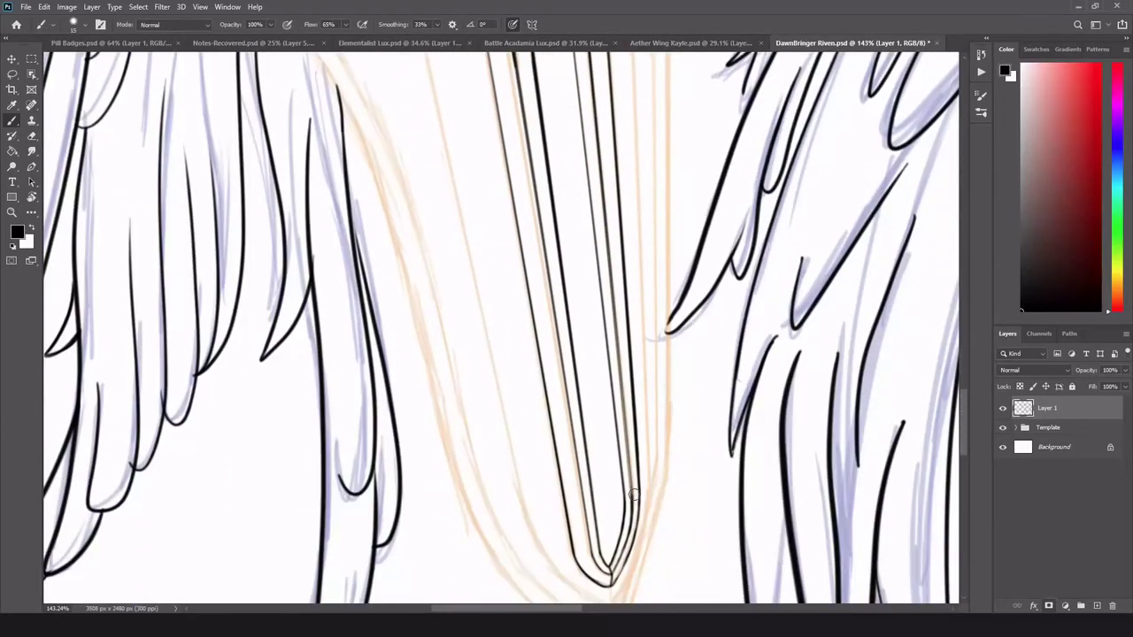
scroll(634, 494, "down", 5)
scroll(544, 472, "down", 1)
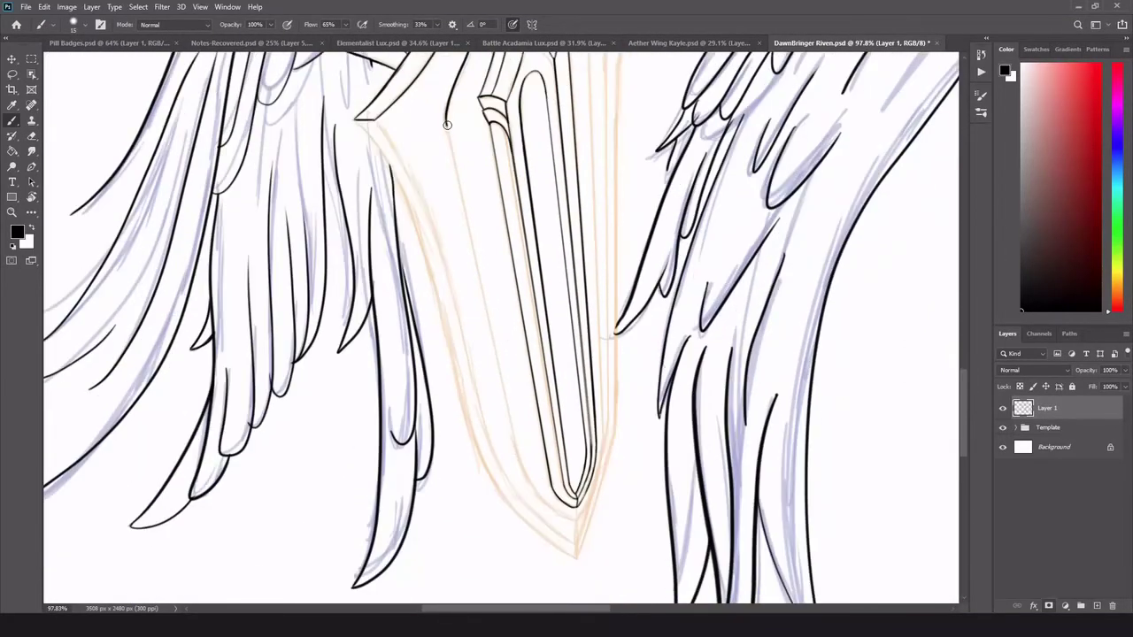
left_click(515, 458, "shift")
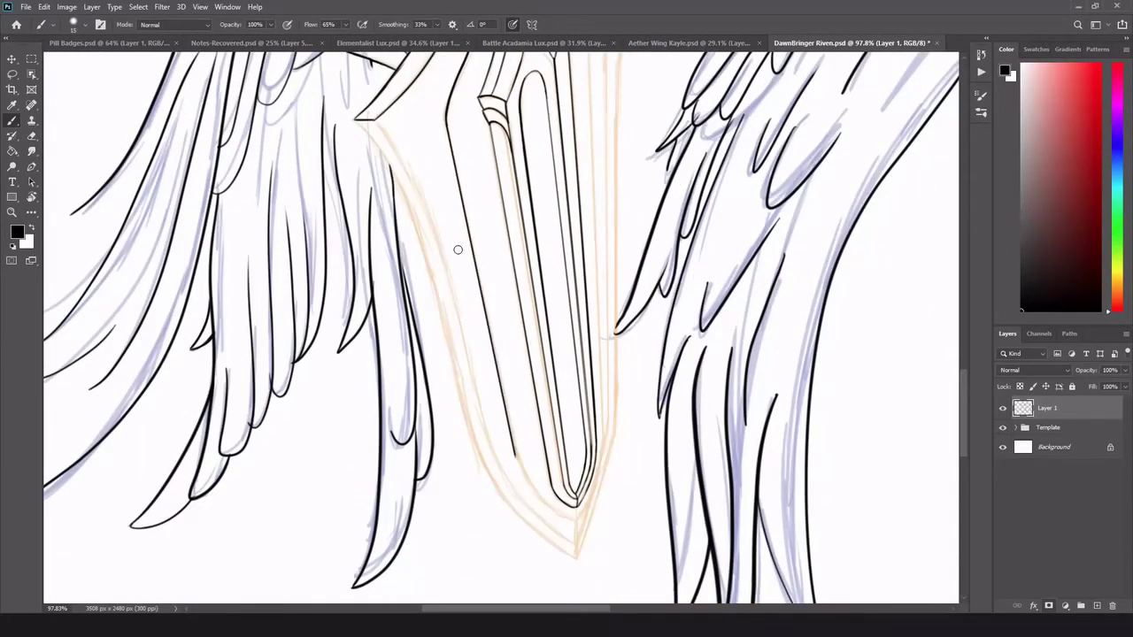
scroll(442, 536, "up", 4)
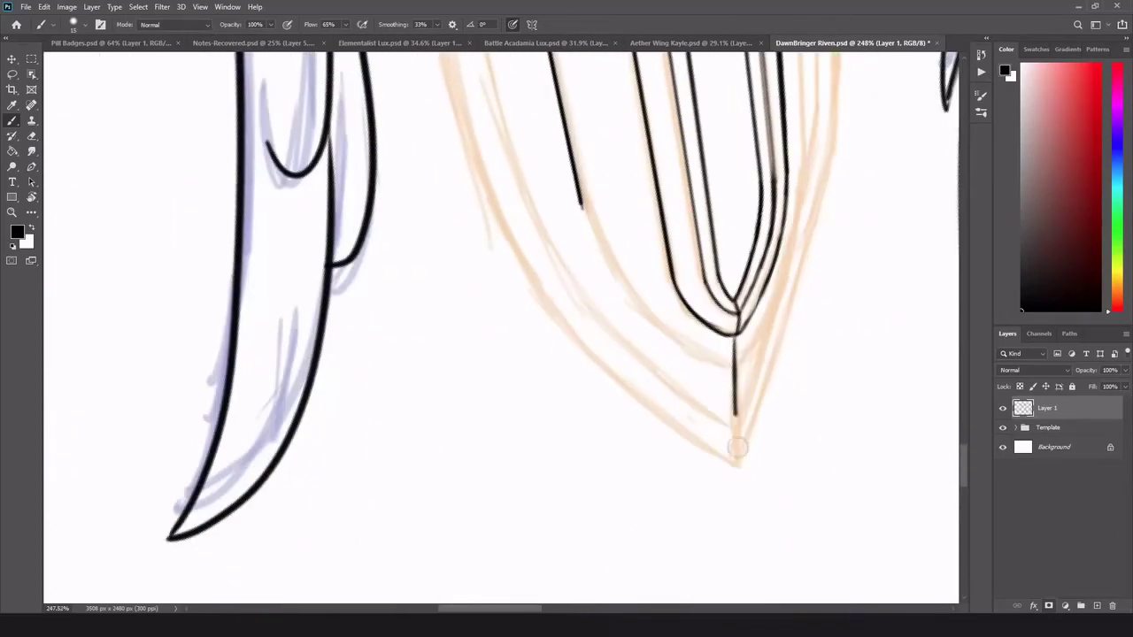
left_click_drag(584, 202, 730, 370)
key("ctrl+z")
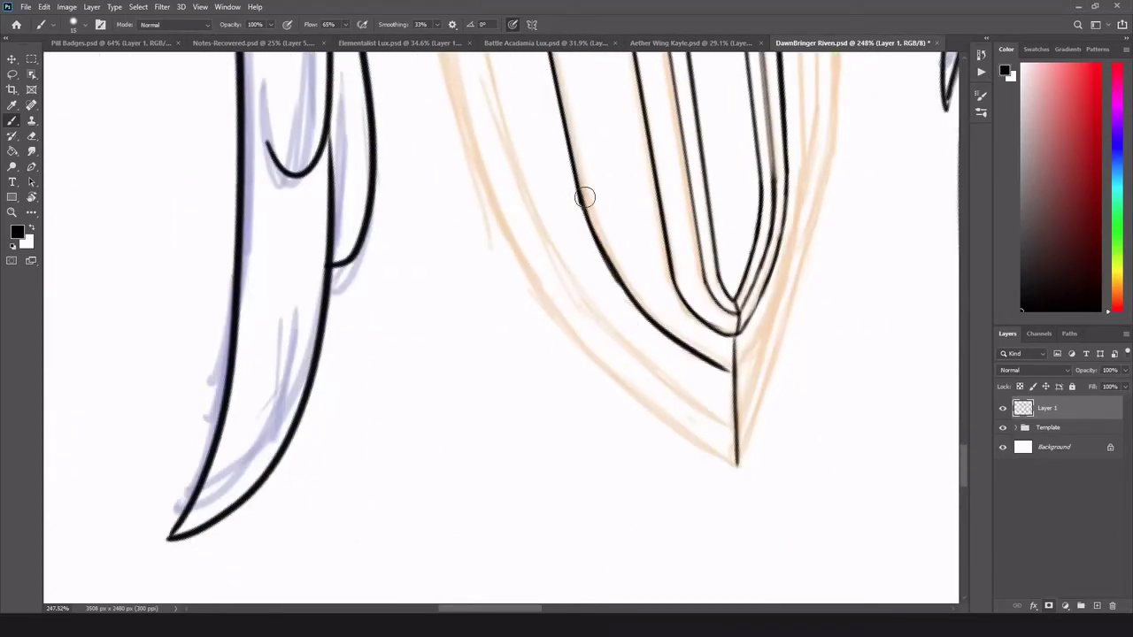
mouse_move(584, 200)
left_mouse_down()
mouse_move(767, 390)
mouse_move(740, 378)
left_mouse_up()
key("e")
scroll(651, 293, "down", 3)
scroll(610, 389, "up", 3)
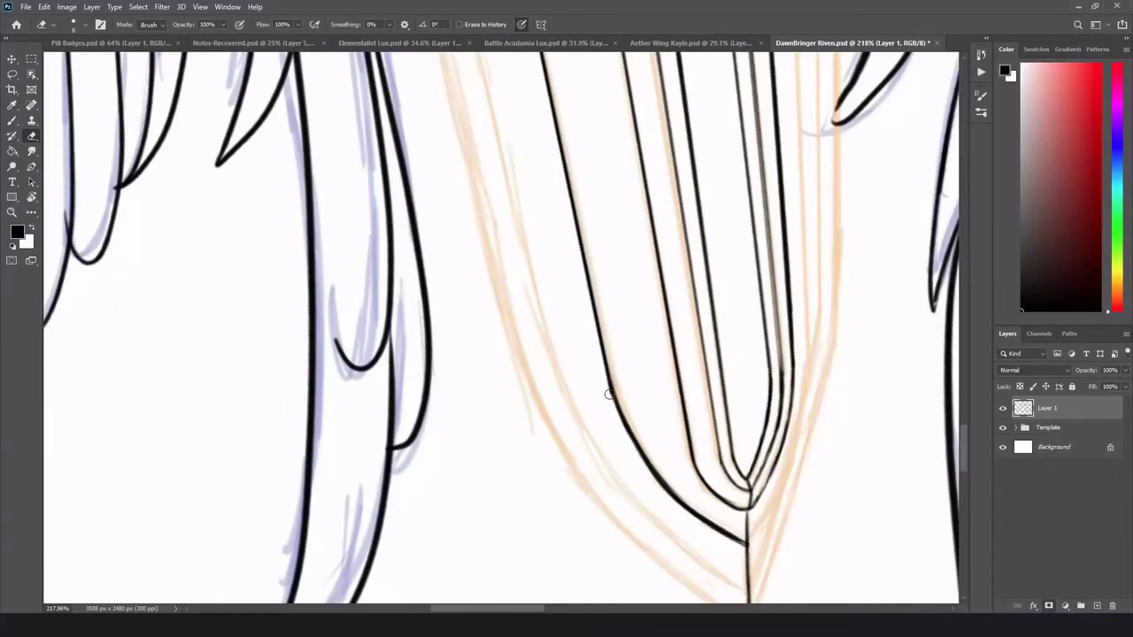
- Ink the inner line of the blade's left bevel from the guard down to the centre line and smooth its lower bend
scroll(607, 425, "down", 3)
key("b")
scroll(583, 377, "up", 5)
left_click_drag(426, 135, 509, 277)
scroll(518, 337, "down", 6)
mouse_move(507, 159)
left_mouse_down()
mouse_move(580, 451)
mouse_move(687, 577)
left_mouse_up()
key("ctrl+z")
left_click_drag(580, 452, 691, 566)
key("ctrl+z")
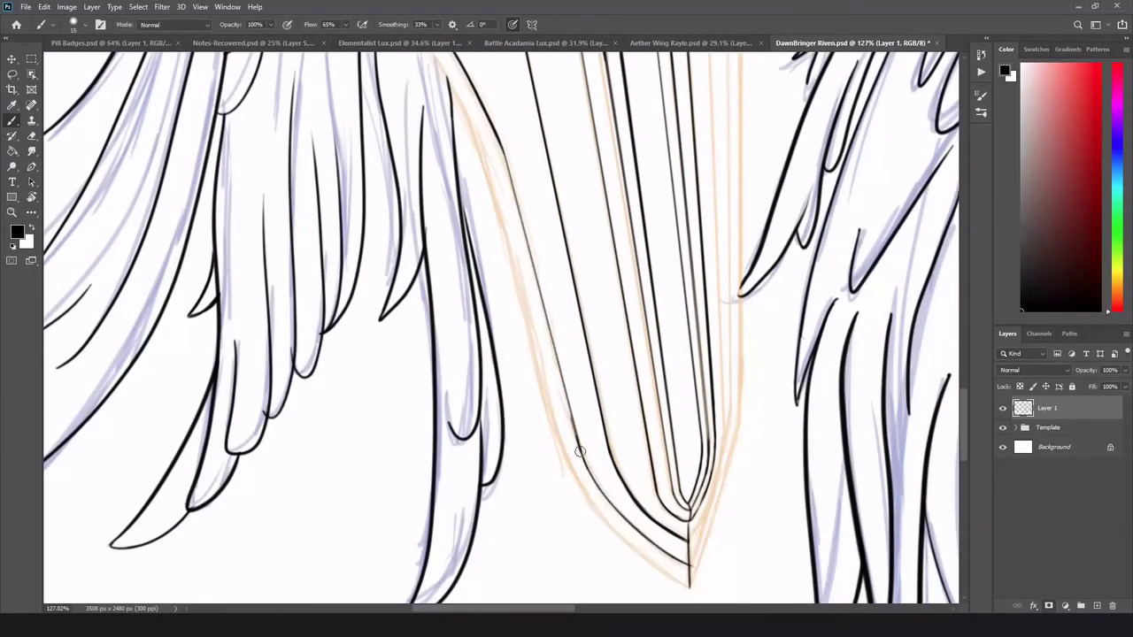
left_click_drag(580, 451, 504, 152)
scroll(565, 447, "up", 5)
key("e")
left_click_drag(566, 340, 618, 498)
key("b")
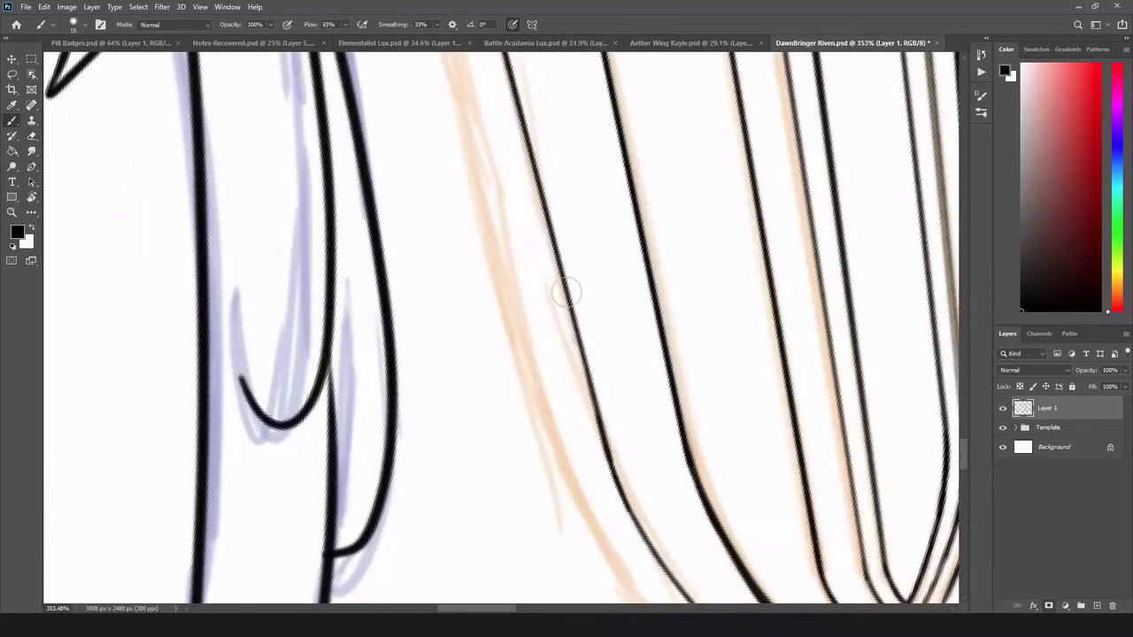
- Ink the blade's outermost left edge from the guard to the sword tip and erase the overshoot past the tip
scroll(562, 372, "down", 5)
mouse_move(282, 102)
left_mouse_down()
mouse_move(363, 250)
mouse_move(362, 232)
left_mouse_up()
scroll(381, 283, "down", 3)
mouse_move(463, 381)
left_mouse_down()
mouse_move(378, 64)
mouse_move(386, 71)
left_mouse_up()
mouse_move(463, 383)
left_mouse_down()
mouse_move(495, 445)
mouse_move(662, 577)
mouse_move(515, 479)
mouse_move(560, 517)
left_mouse_up()
scroll(696, 478, "up", 3)
key("e")
left_click_drag(642, 455, 618, 464)
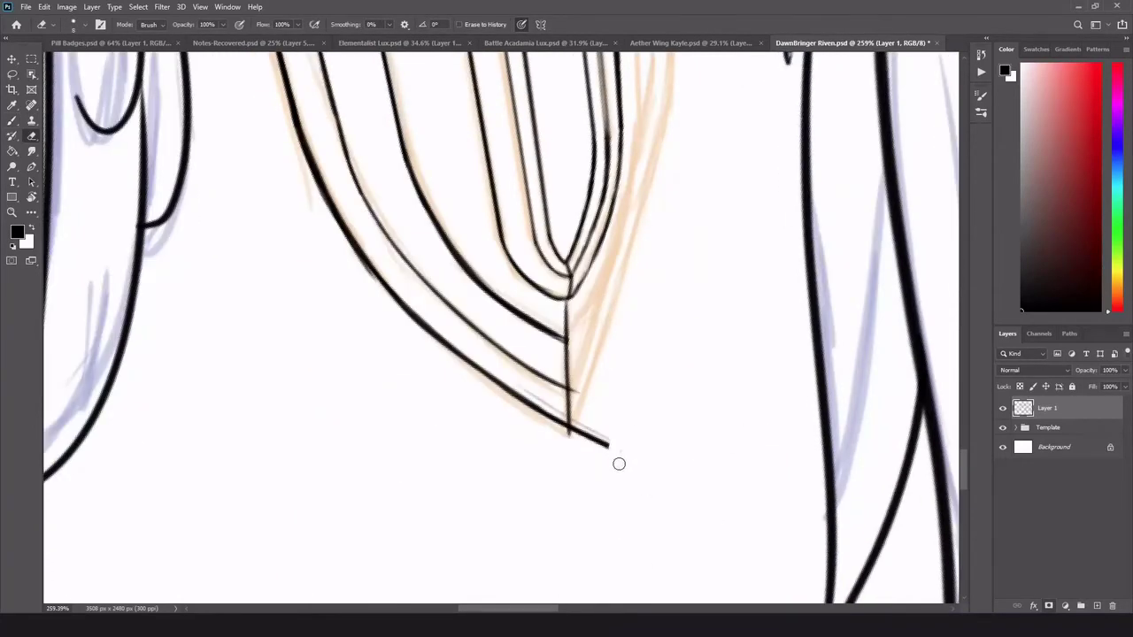
scroll(617, 473, "up", 1)
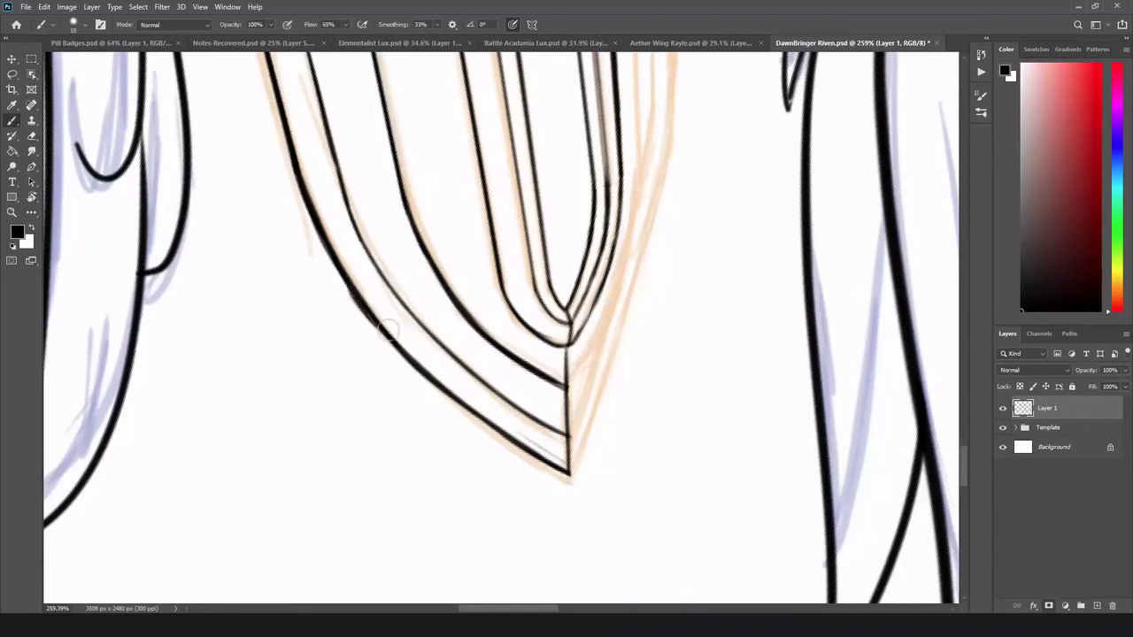
- Touch up the joins between the straight and curved sections of the two left edge lines
key("b")
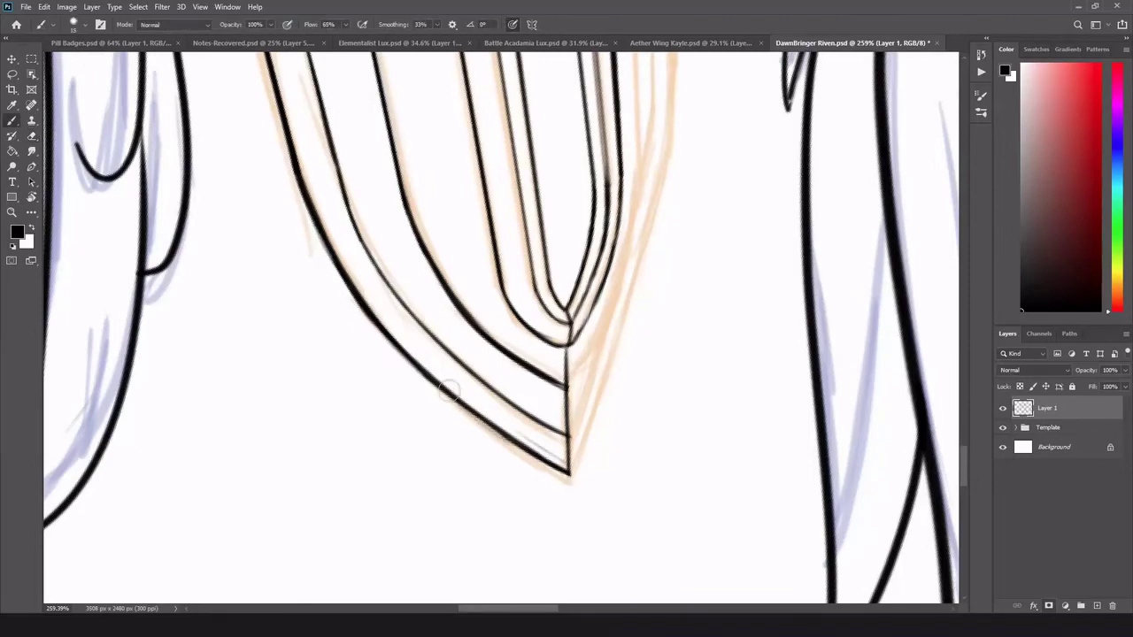
scroll(771, 203, "down", 3)
scroll(708, 169, "up", 3)
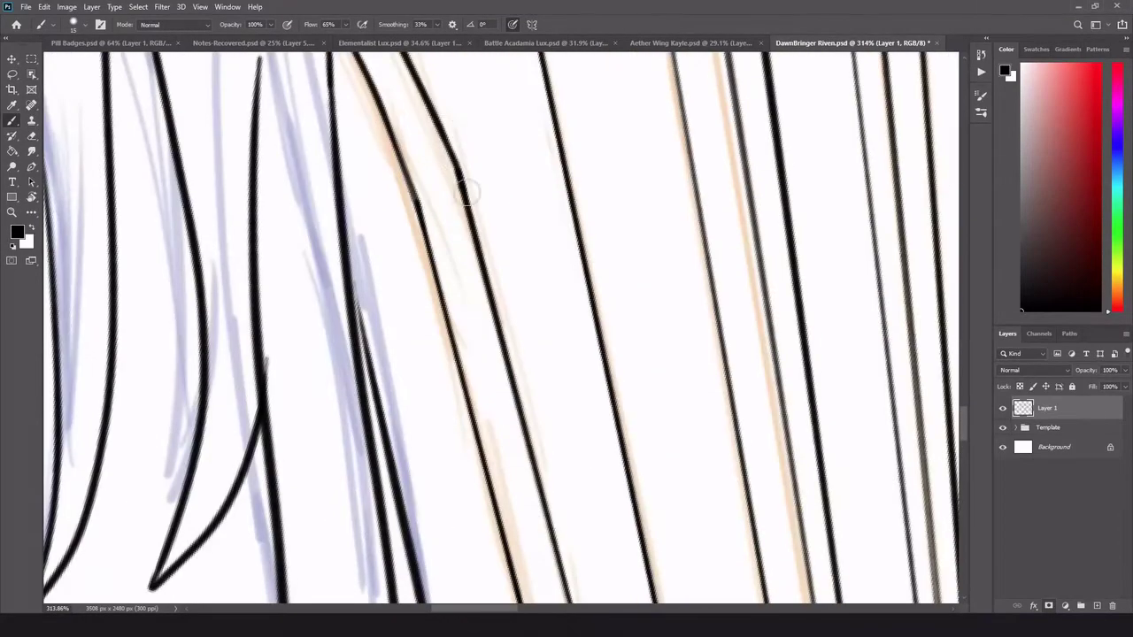
key("e")
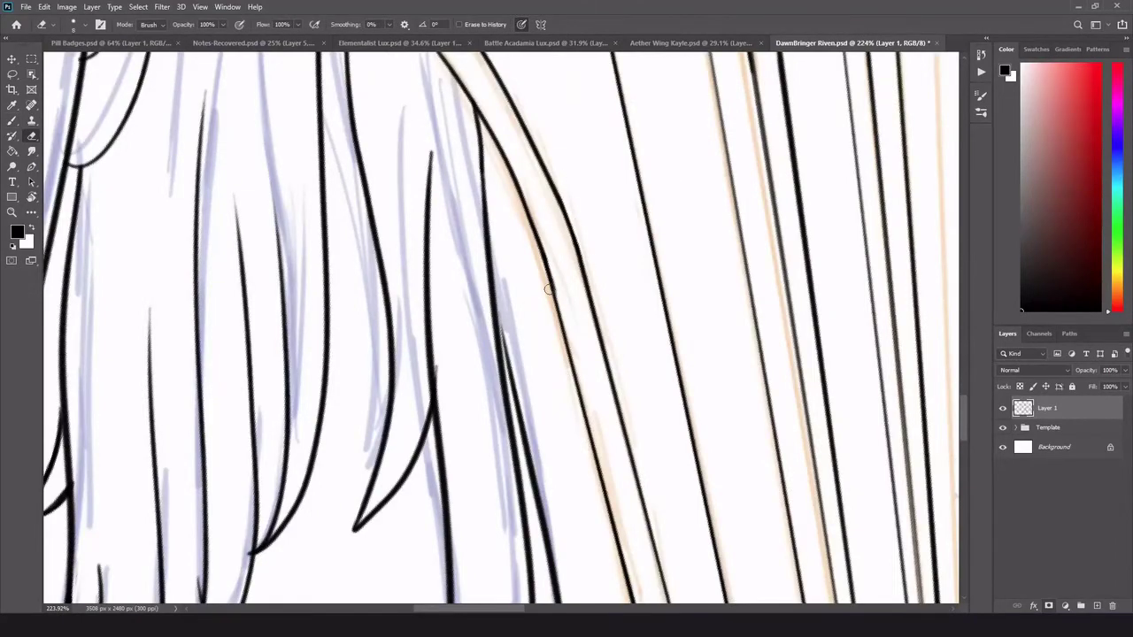
key("b")
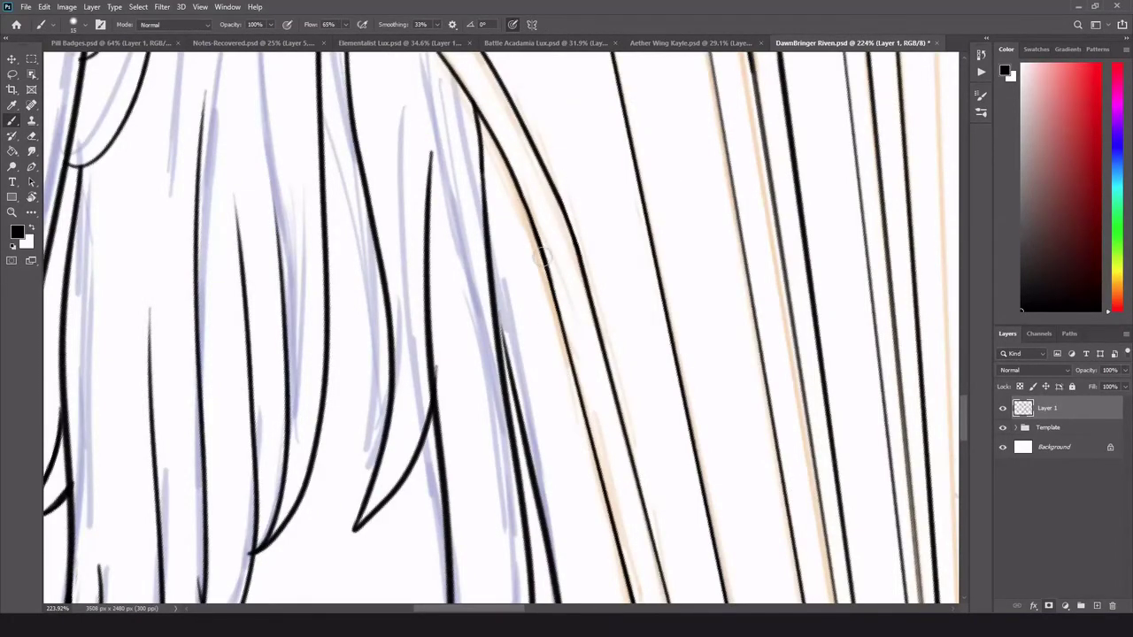
- Ink the three long straight lines down the blade's right side from the guard towards the tip
scroll(476, 283, "down", 8)
scroll(477, 275, "up", 3)
scroll(606, 186, "down", 3)
left_click_drag(602, 475, 584, 55)
scroll(583, 82, "up", 2)
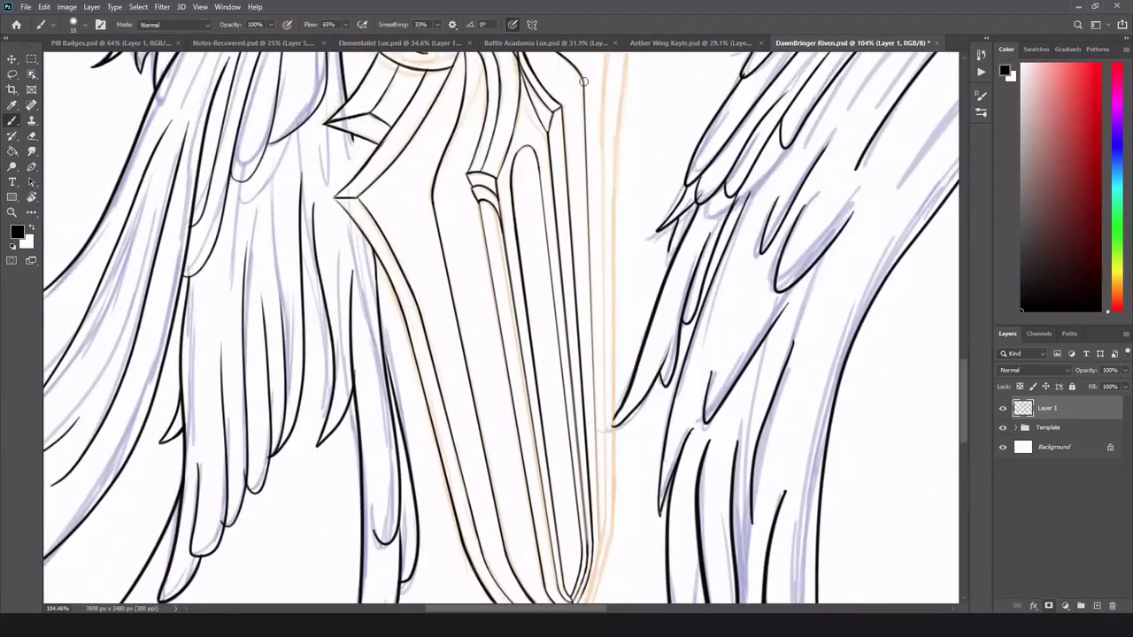
scroll(640, 442, "up", 2)
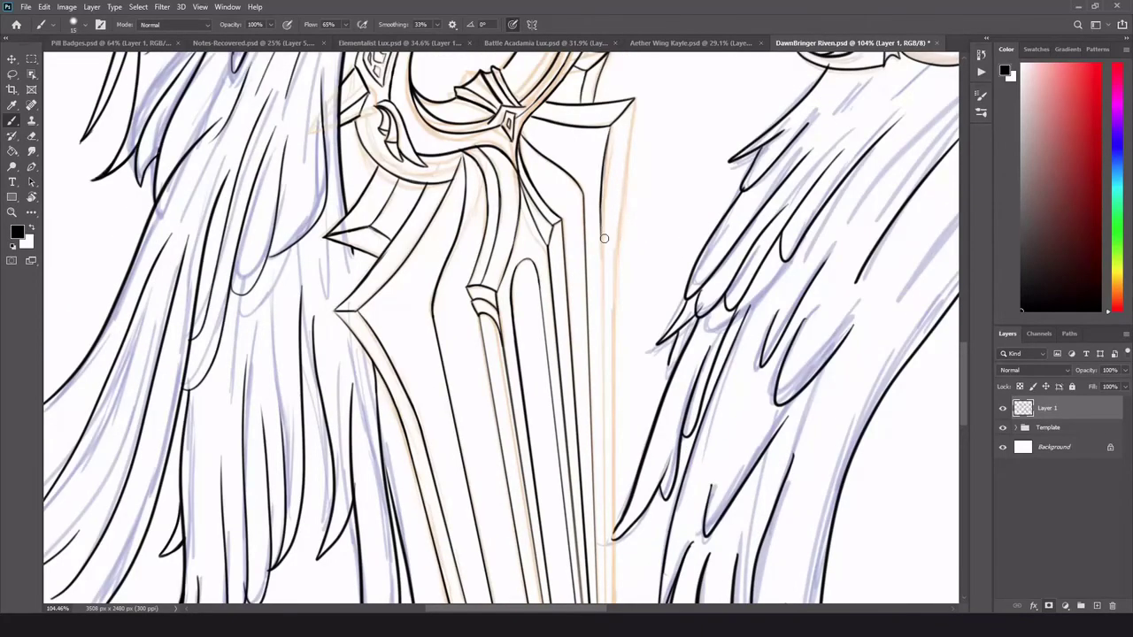
scroll(604, 238, "down", 3)
left_click_drag(607, 493, 602, 70)
scroll(589, 278, "up", 3)
mouse_move(621, 209)
left_mouse_down()
mouse_move(639, 91)
mouse_move(616, 268)
left_mouse_up()
scroll(631, 254, "down", 3)
left_click_drag(616, 152, 614, 469)
- Curve the innermost right-side line into the centre line below the groove's point and thicken its bend
scroll(611, 454, "up", 5)
scroll(612, 443, "down", 2)
mouse_move(592, 205)
left_mouse_down()
mouse_move(569, 347)
mouse_move(525, 428)
left_mouse_up()
left_click_drag(579, 299, 525, 426)
key("ctrl+z")
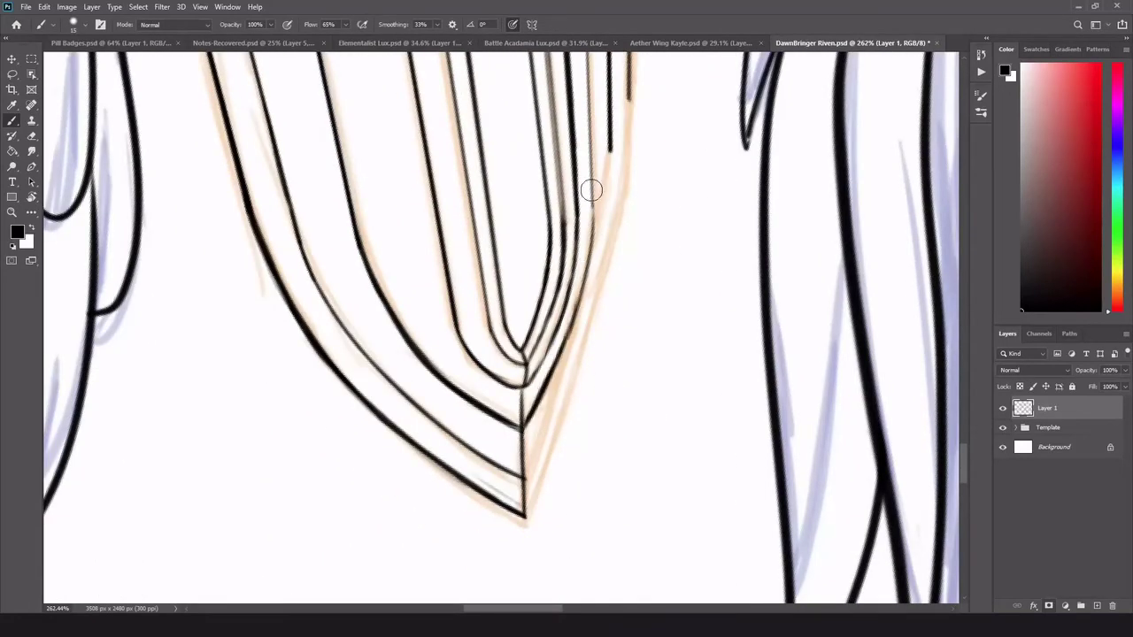
left_click_drag(592, 191, 572, 327)
- Ink the middle right-side line's curve into the centre line with a smaller brush and erase its rough edge
key("bracketleft")
key("bracketleft")
left_click_drag(525, 478, 546, 431)
mouse_move(609, 149)
left_mouse_down()
mouse_move(603, 257)
mouse_move(526, 478)
mouse_move(600, 270)
mouse_move(551, 411)
left_mouse_up()
scroll(619, 355, "up", 4)
left_click_drag(481, 536, 531, 415)
key("ctrl+z")
key("e")
left_click_drag(496, 516, 515, 469)
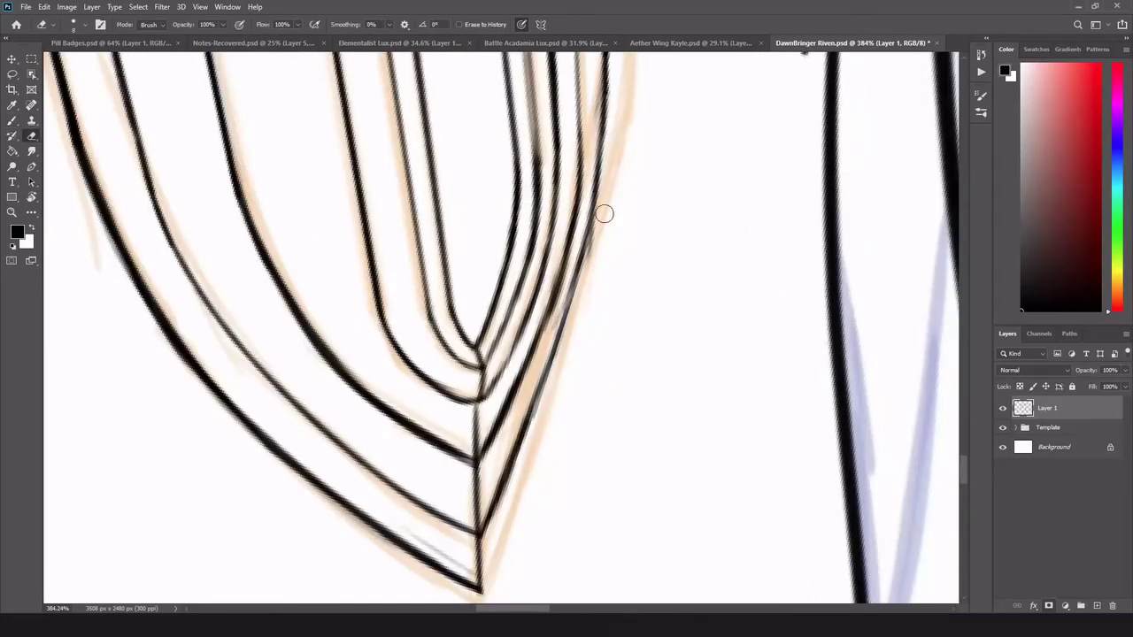
scroll(682, 290, "down", 2)
key("b")
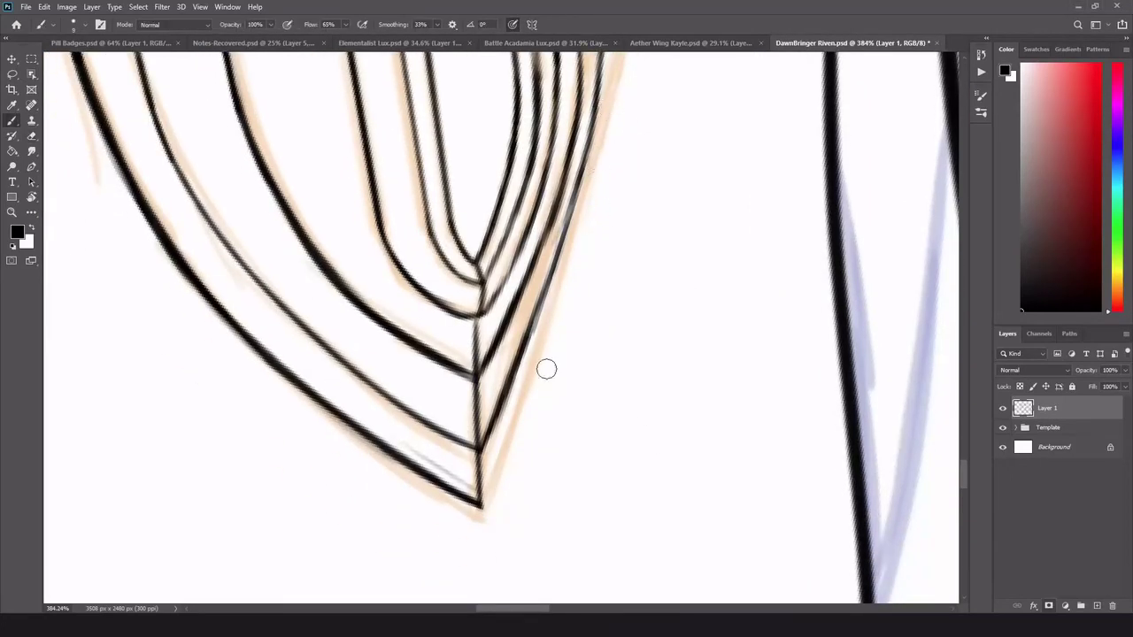
left_click_drag(580, 231, 483, 504)
left_click_drag(482, 504, 581, 235)
key("ctrl+z")
scroll(655, 159, "up", 3)
key("ctrl+z")
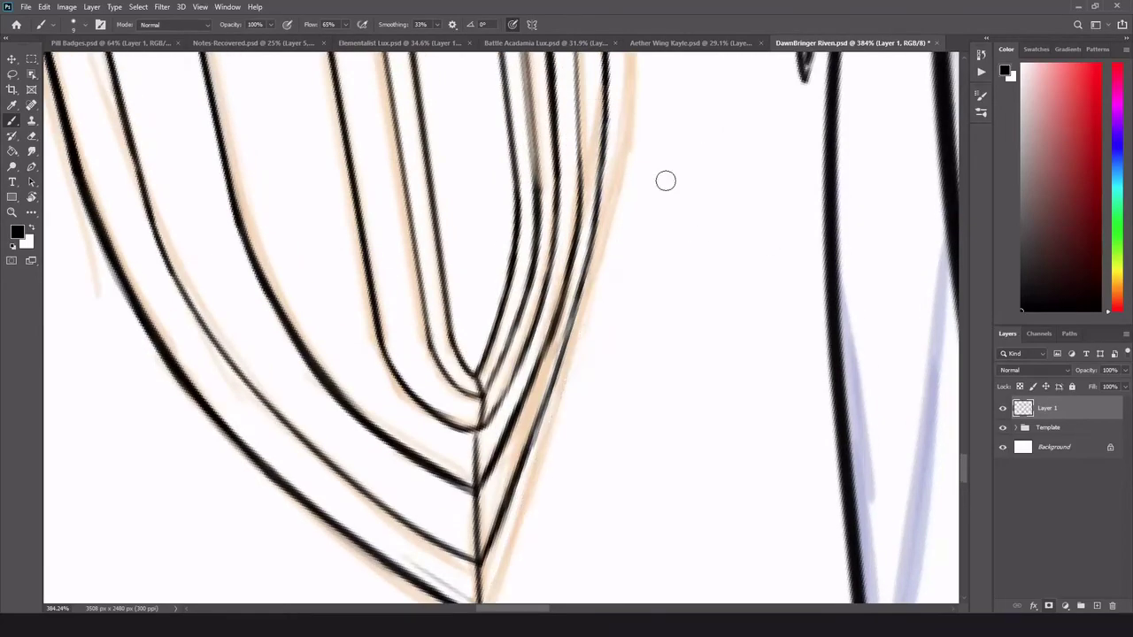
- Rotate the canvas and ink the outermost right edge's final curve to the sword tip
key("r")
left_click_drag(664, 180, 319, 281)
key("ctrl+z")
mouse_move(177, 365)
left_mouse_down()
mouse_move(696, 229)
mouse_move(764, 194)
left_mouse_up()
key("ctrl+z")
left_click_drag(150, 386, 256, 322)
scroll(621, 320, "down", 20)
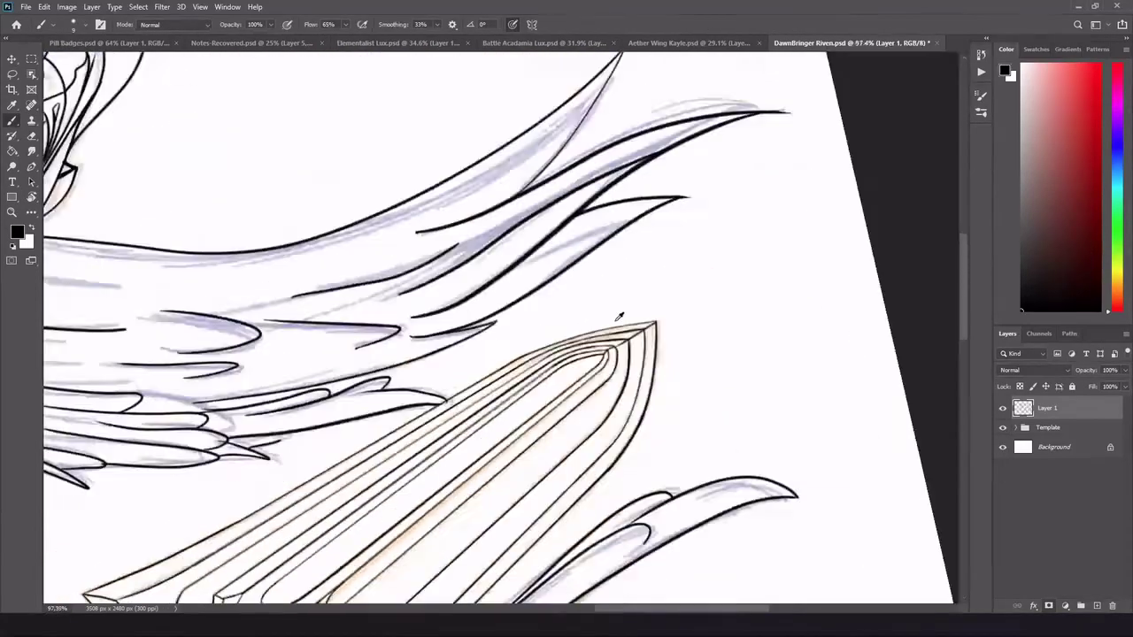
- Rotate the canvas back to its landscape orientation and hide the Template group to show only the line art
key("r")
mouse_move(628, 275)
left_mouse_down()
mouse_move(336, 379)
mouse_move(345, 404)
left_mouse_up()
scroll(345, 403, "up", 2)
left_click(1002, 427)
scroll(655, 409, "up", 4)
scroll(675, 425, "down", 2)
scroll(676, 425, "up", 1)
- Sign the artwork with a thick black brush in the empty space beside the lower right wing
key("b")
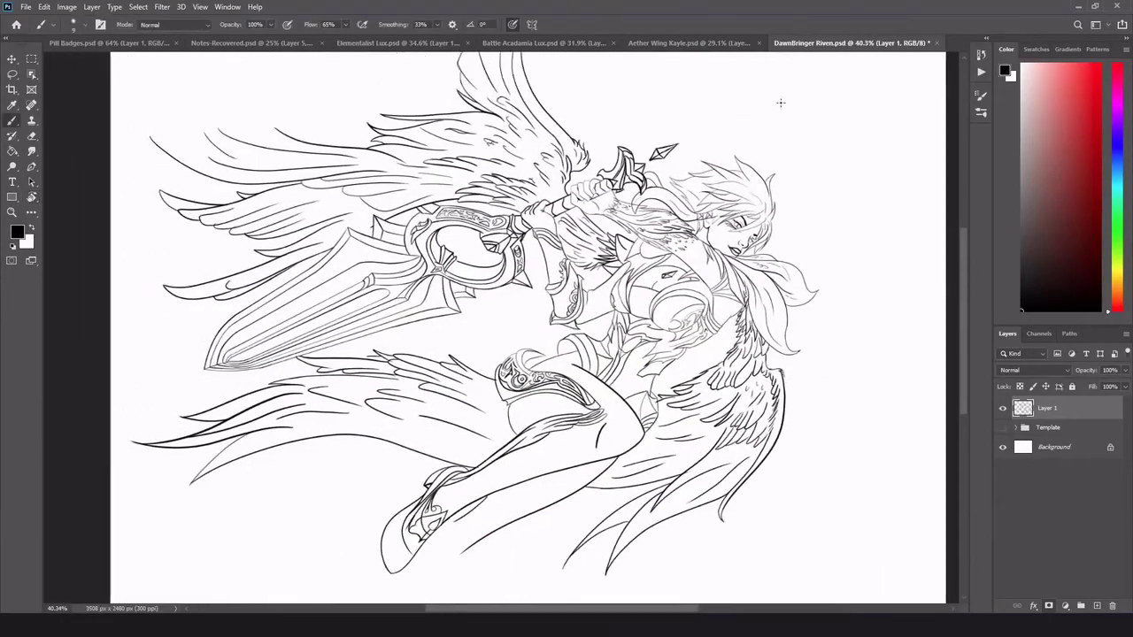
mouse_move(790, 498)
left_mouse_down()
mouse_move(836, 575)
mouse_move(852, 515)
left_mouse_up()
scroll(852, 514, "down", 1)
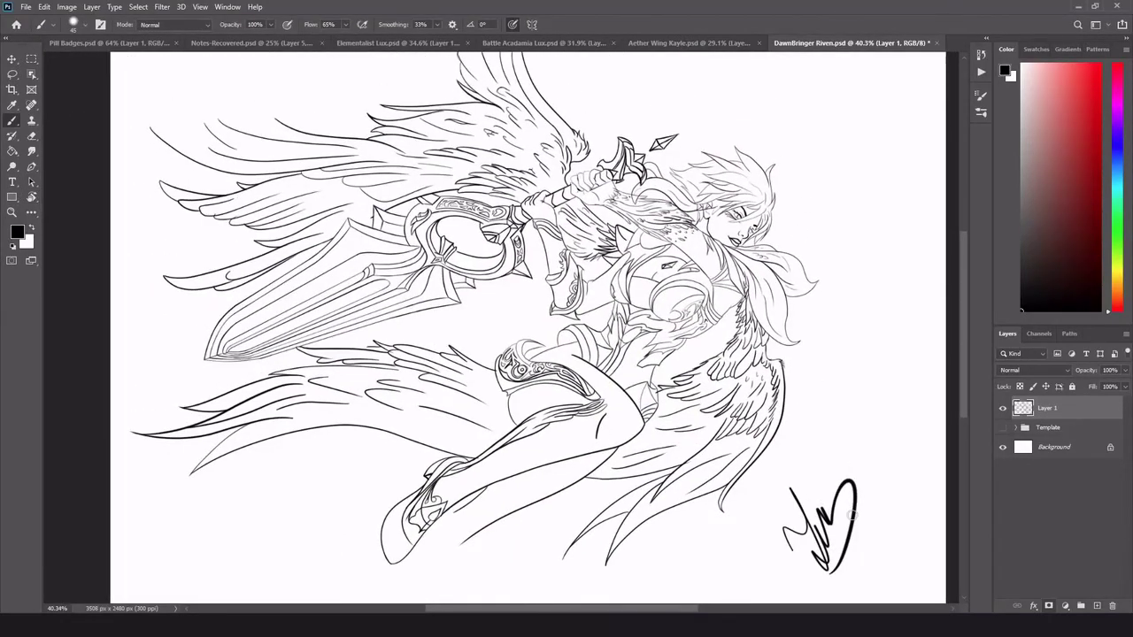